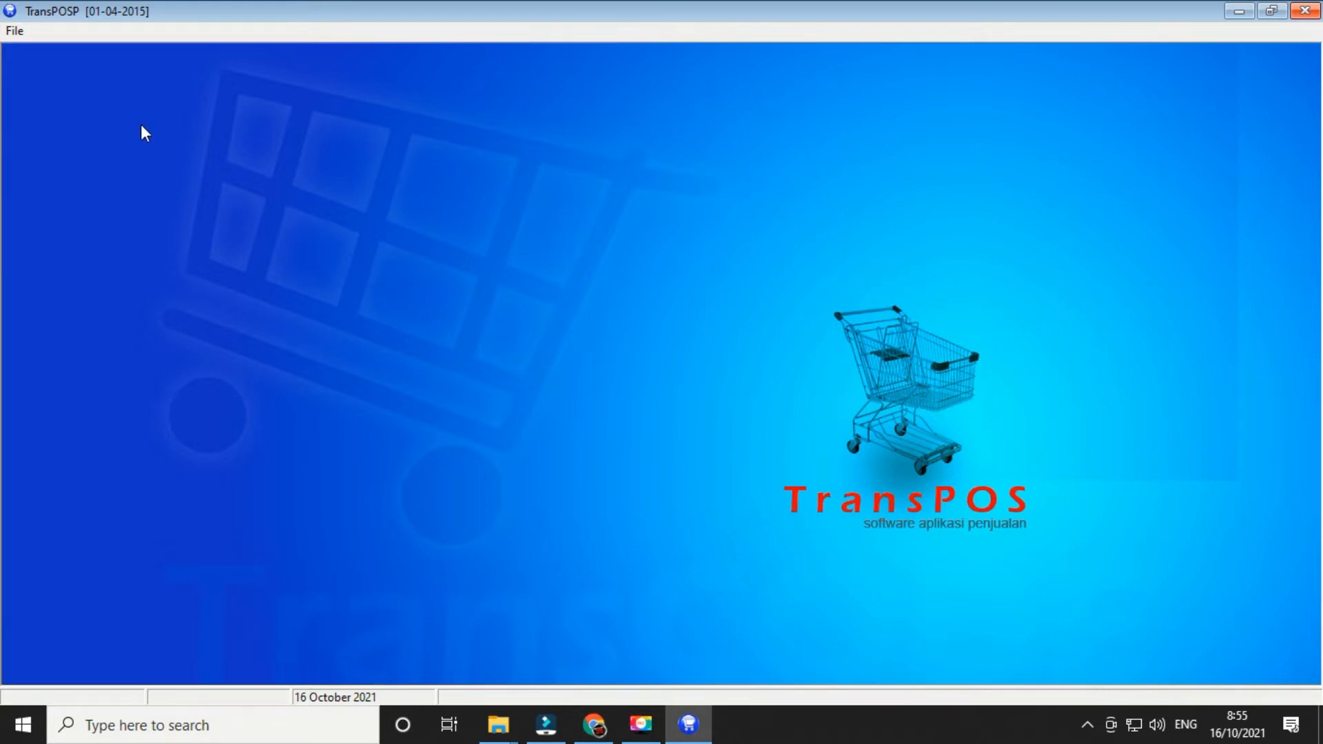
- Log in to TransPOS with the operator's username and password
left_click(15, 32)
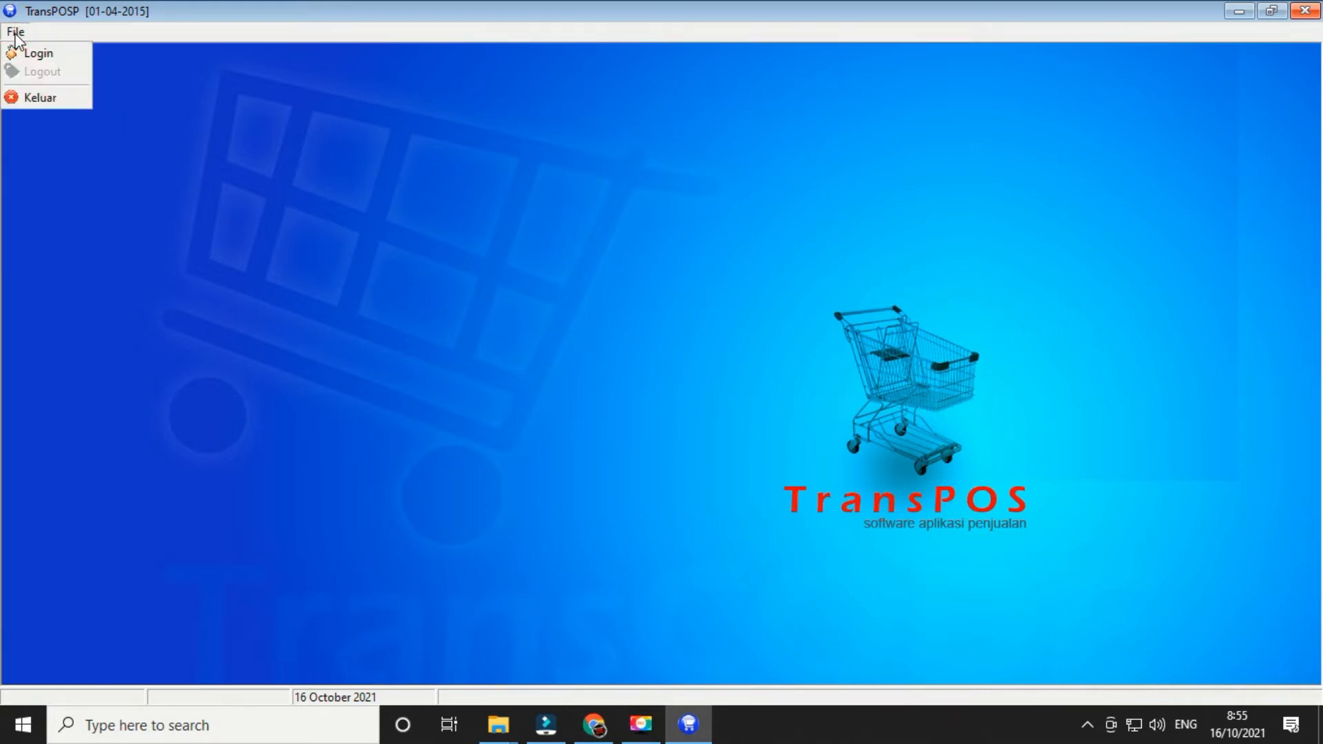
left_click(43, 55)
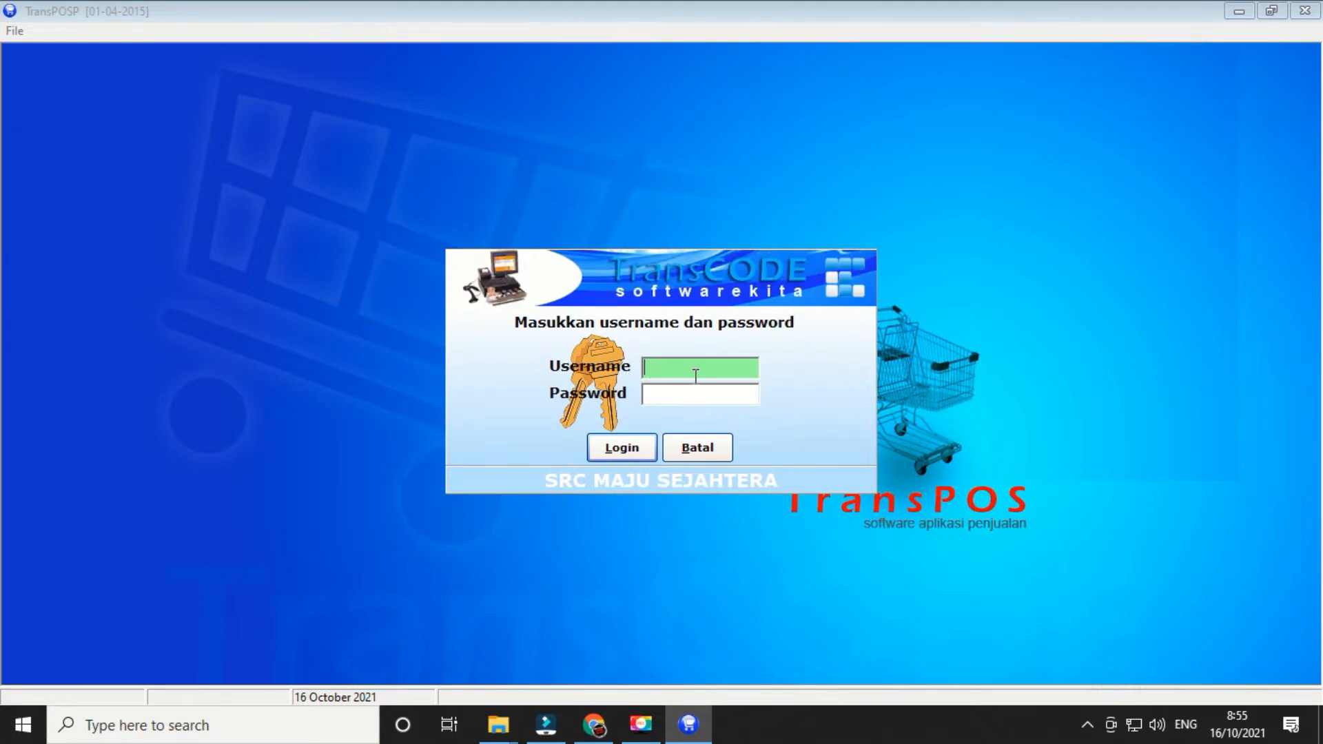
left_click(675, 369)
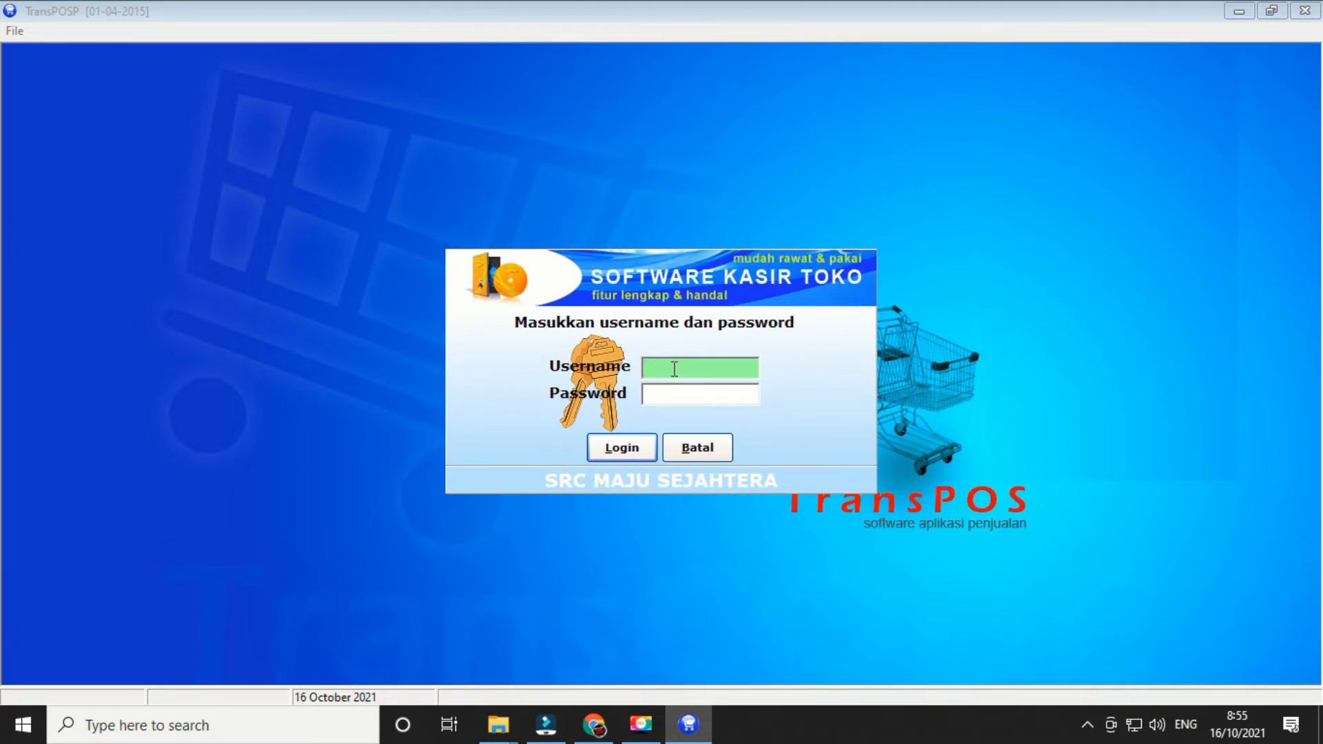
type("A")
key("Tab")
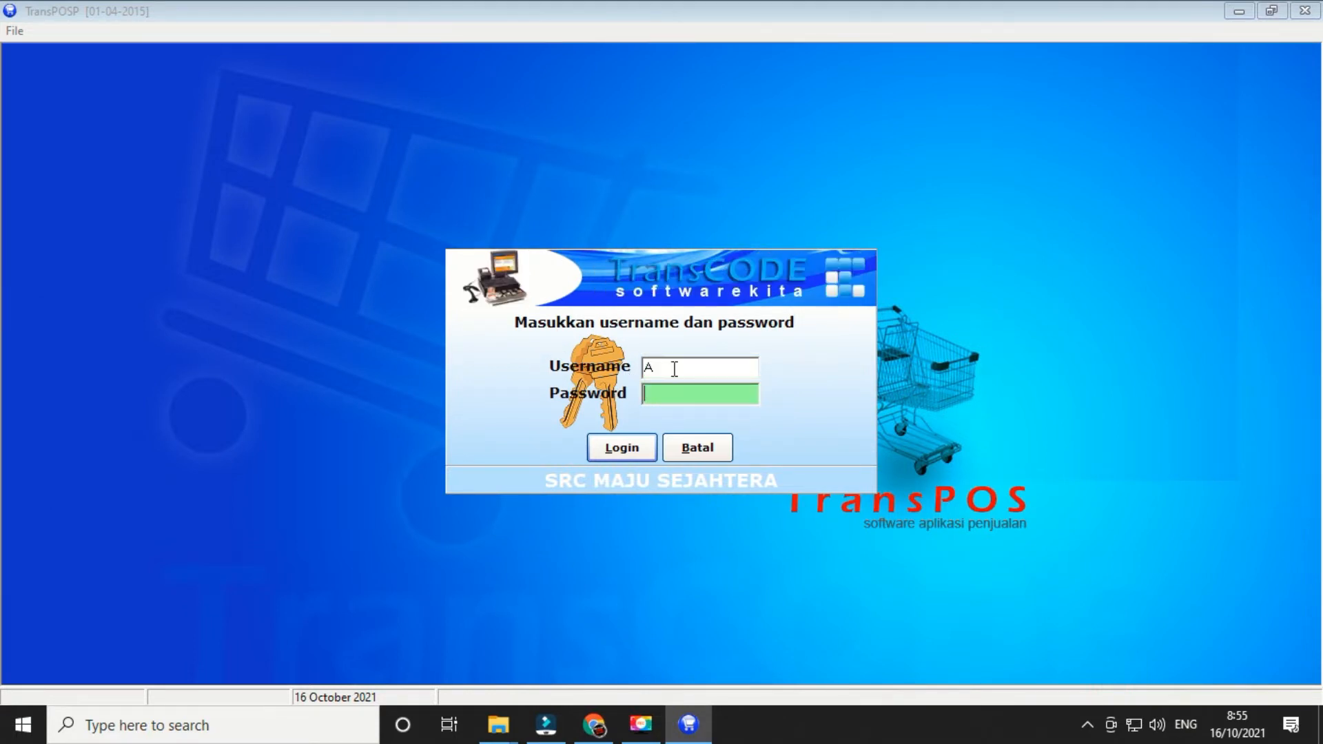
type("ad")
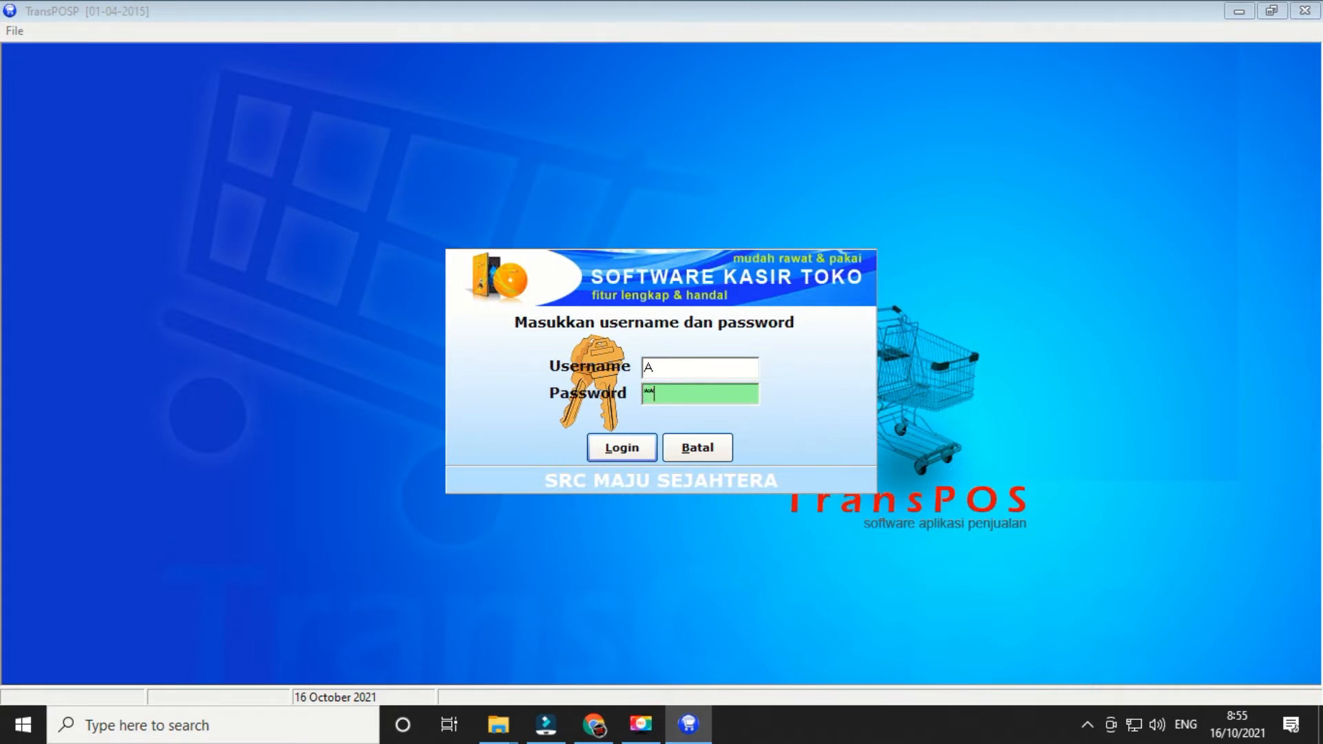
type("******")
left_click(625, 452)
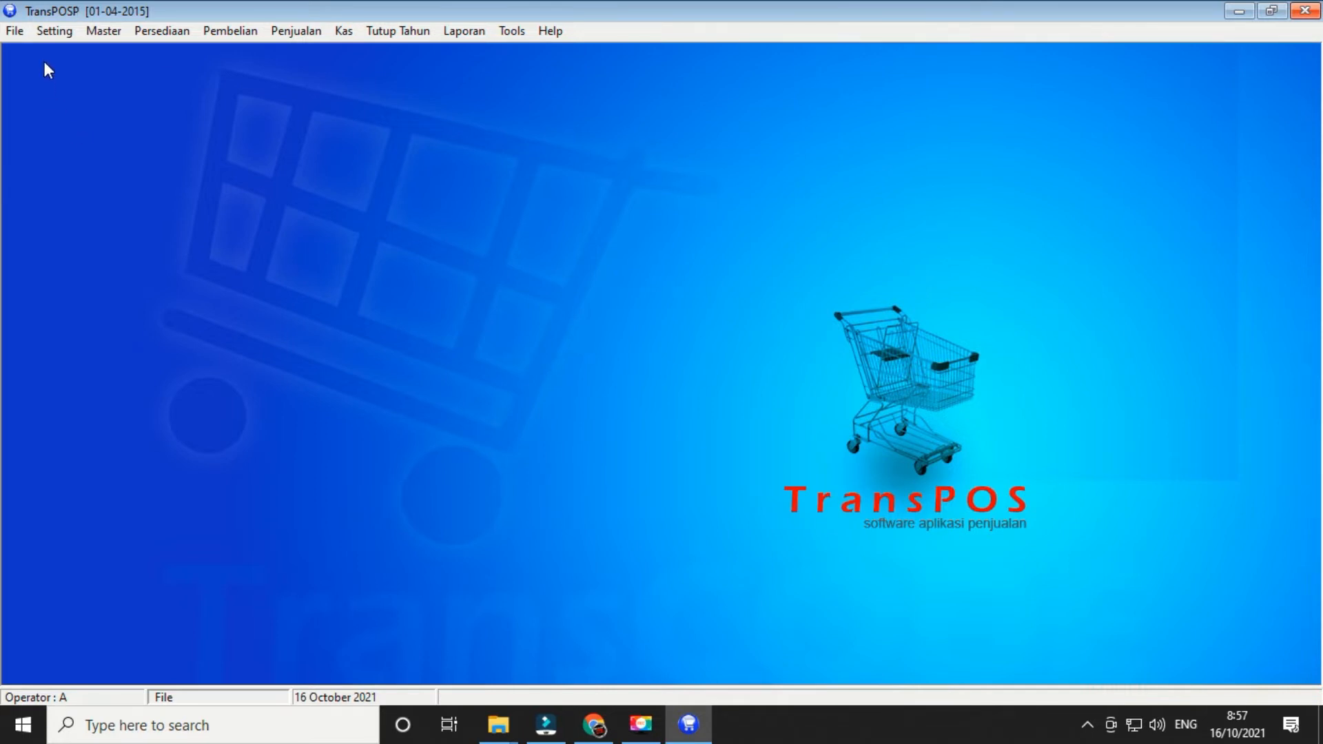
- Review the Perusahaan, Setting and Nota / Faktur tabs of Setting Program, then close it unchanged
left_click(54, 38)
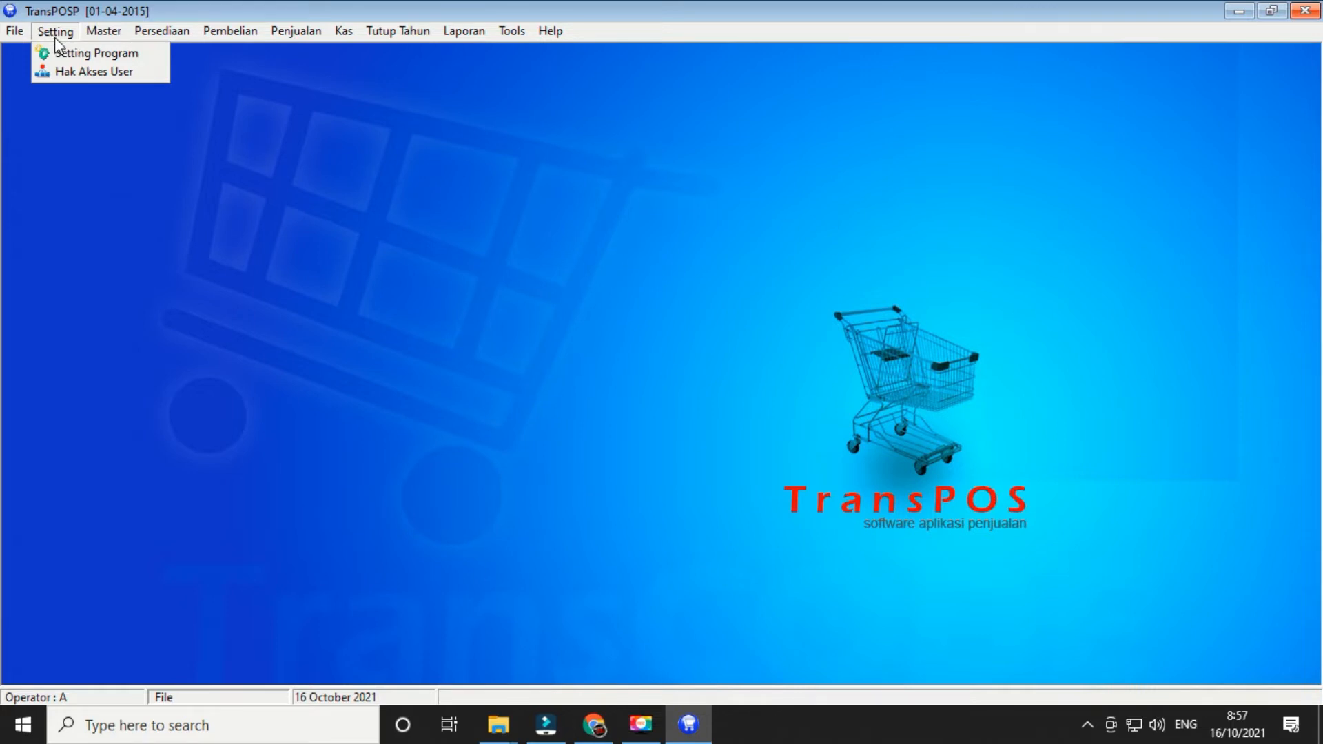
left_click(82, 53)
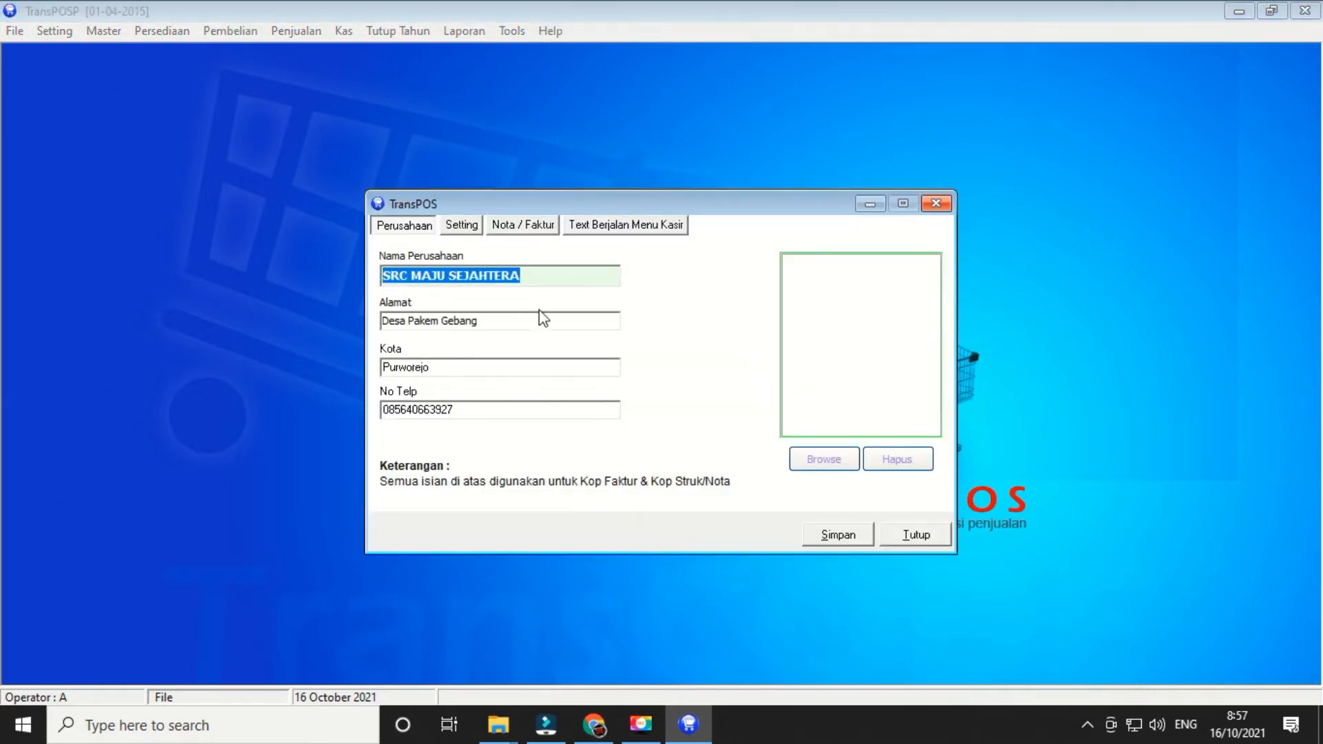
left_click(532, 275)
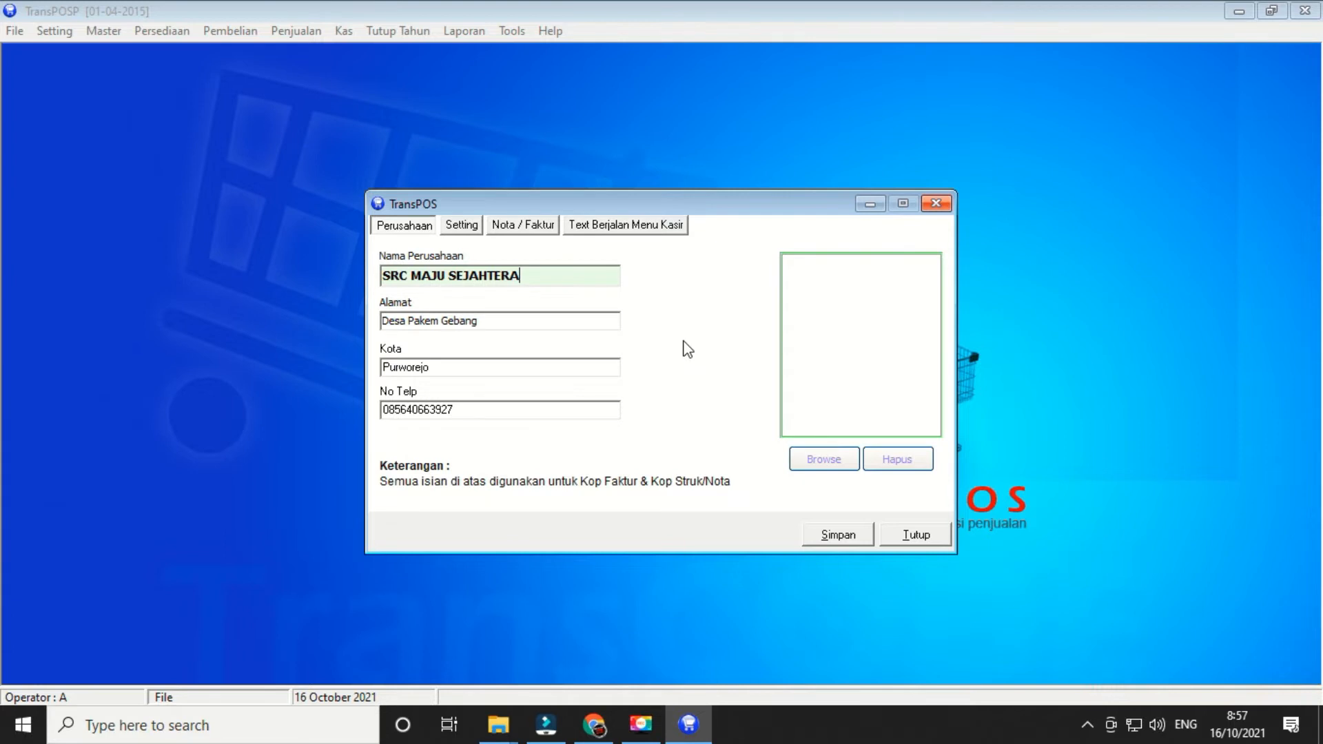
left_click(456, 228)
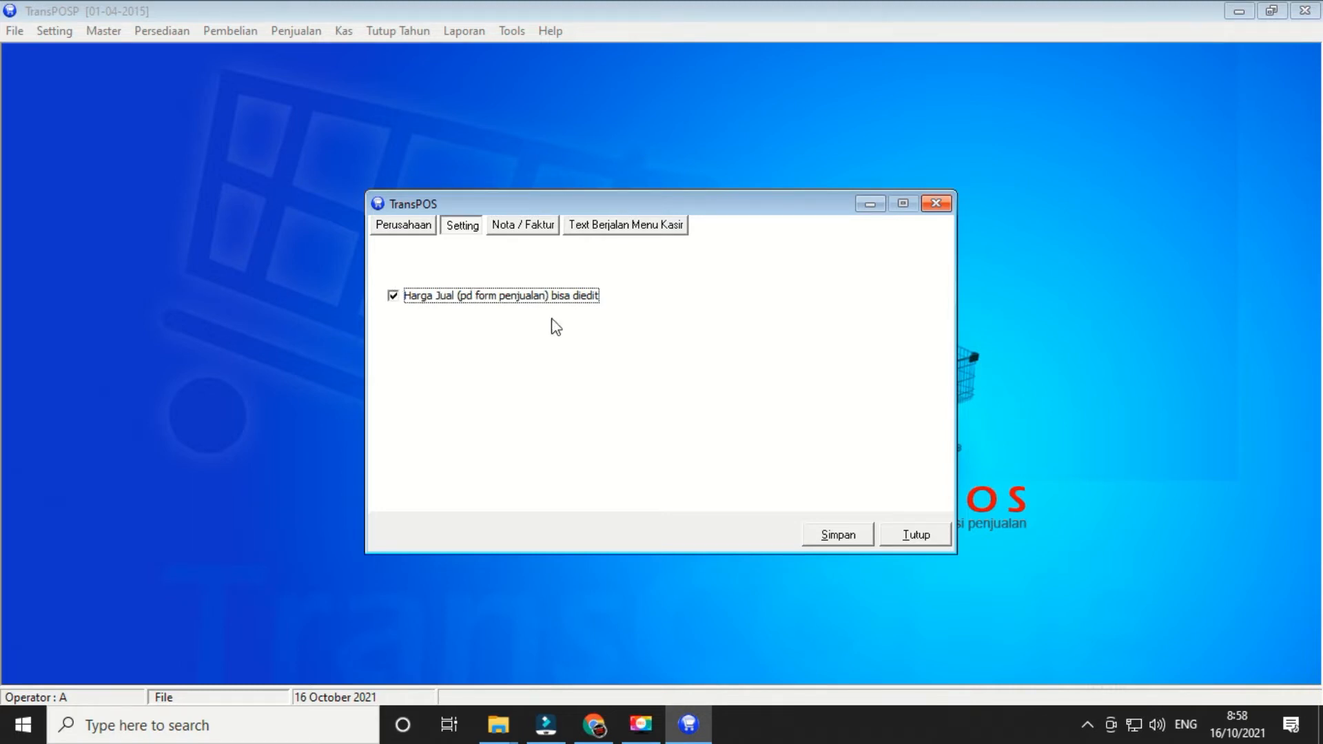
left_click(523, 232)
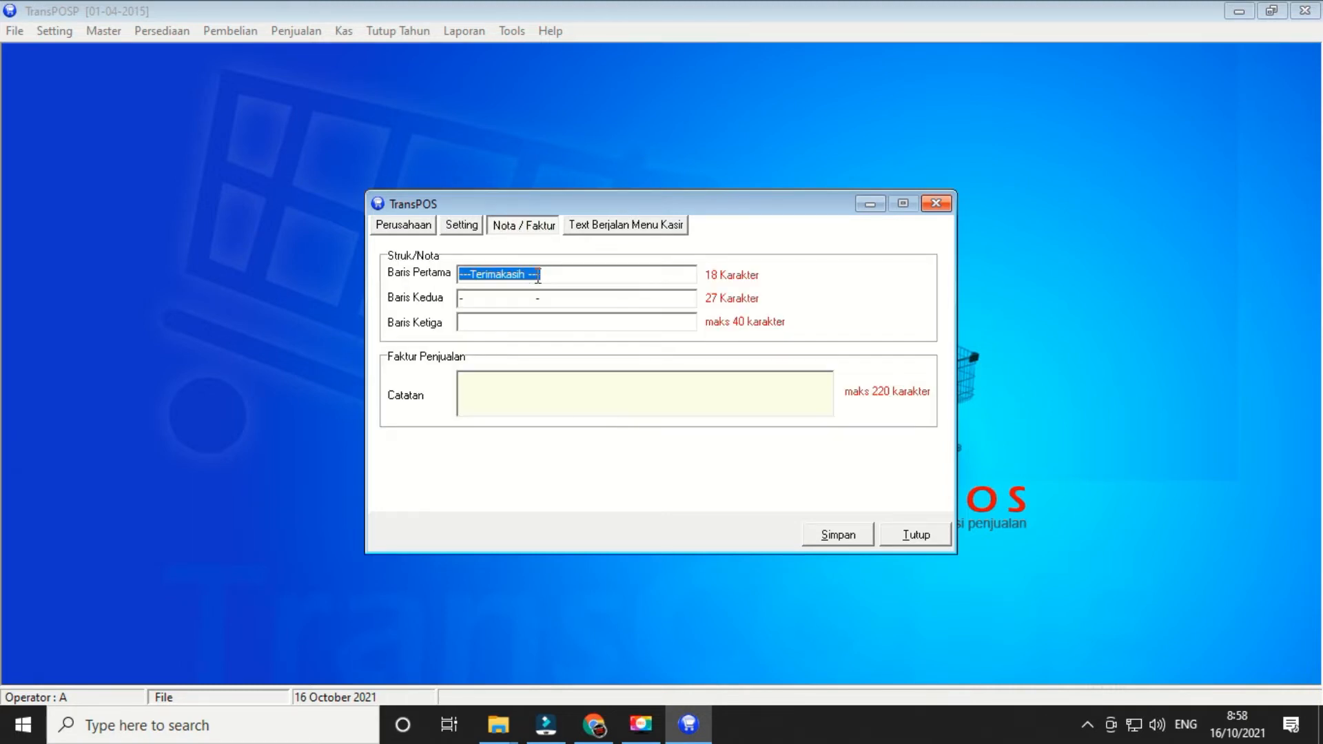
left_click(565, 275)
left_click(936, 203)
left_click(55, 31)
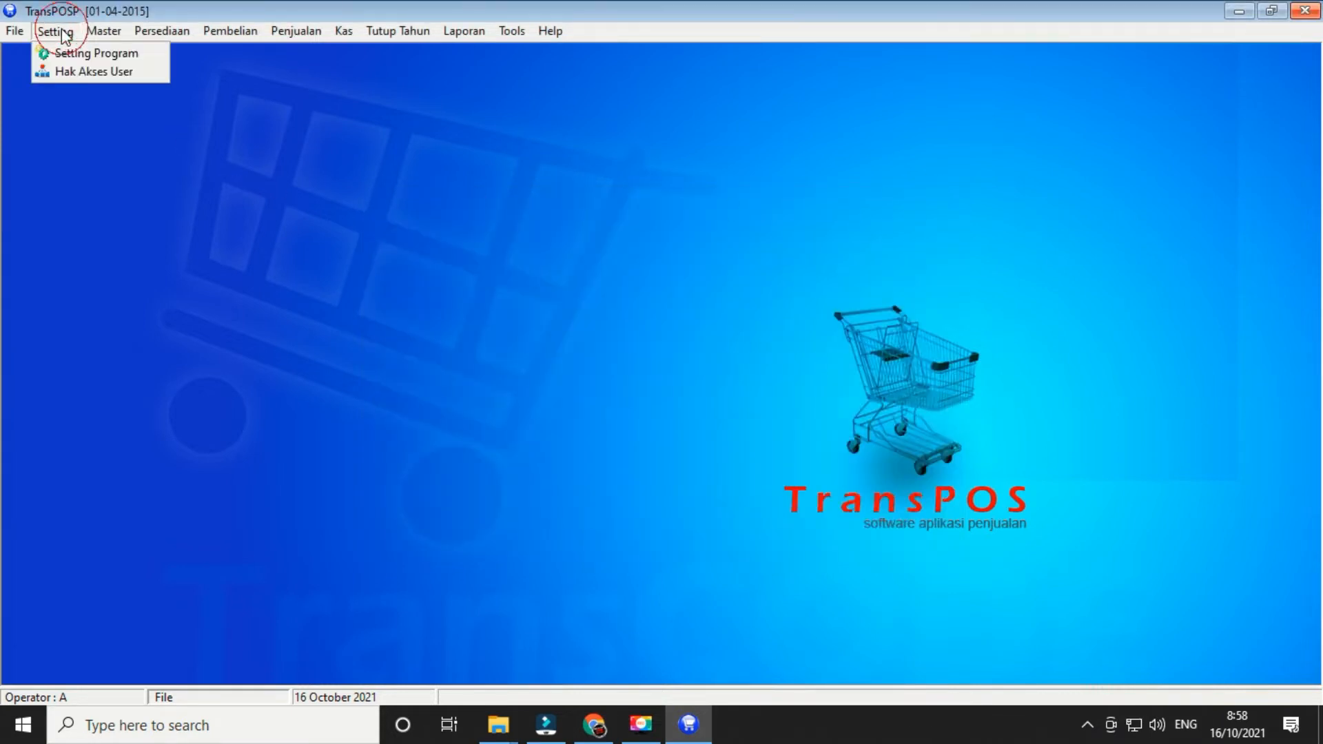
- Start a new user in Hak Akses User, stepping through the name, username and password fields
left_click(68, 72)
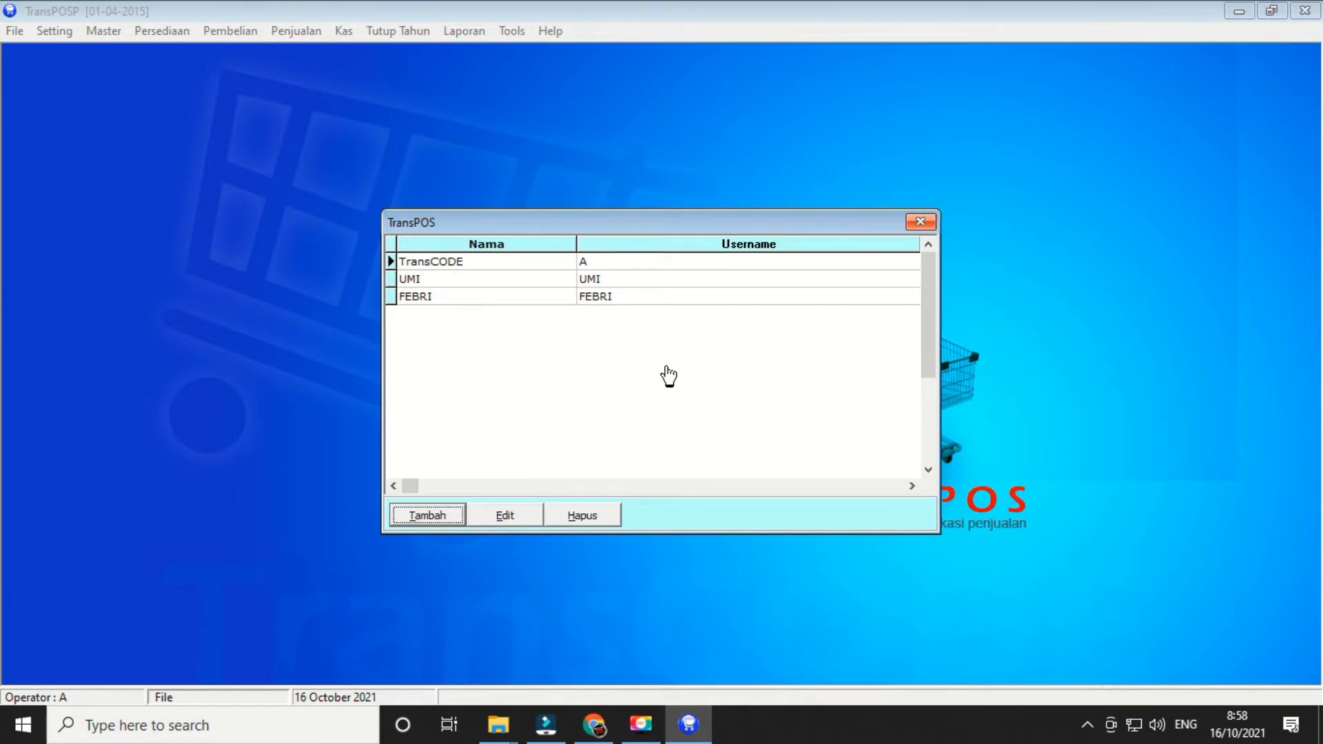
left_click(444, 510)
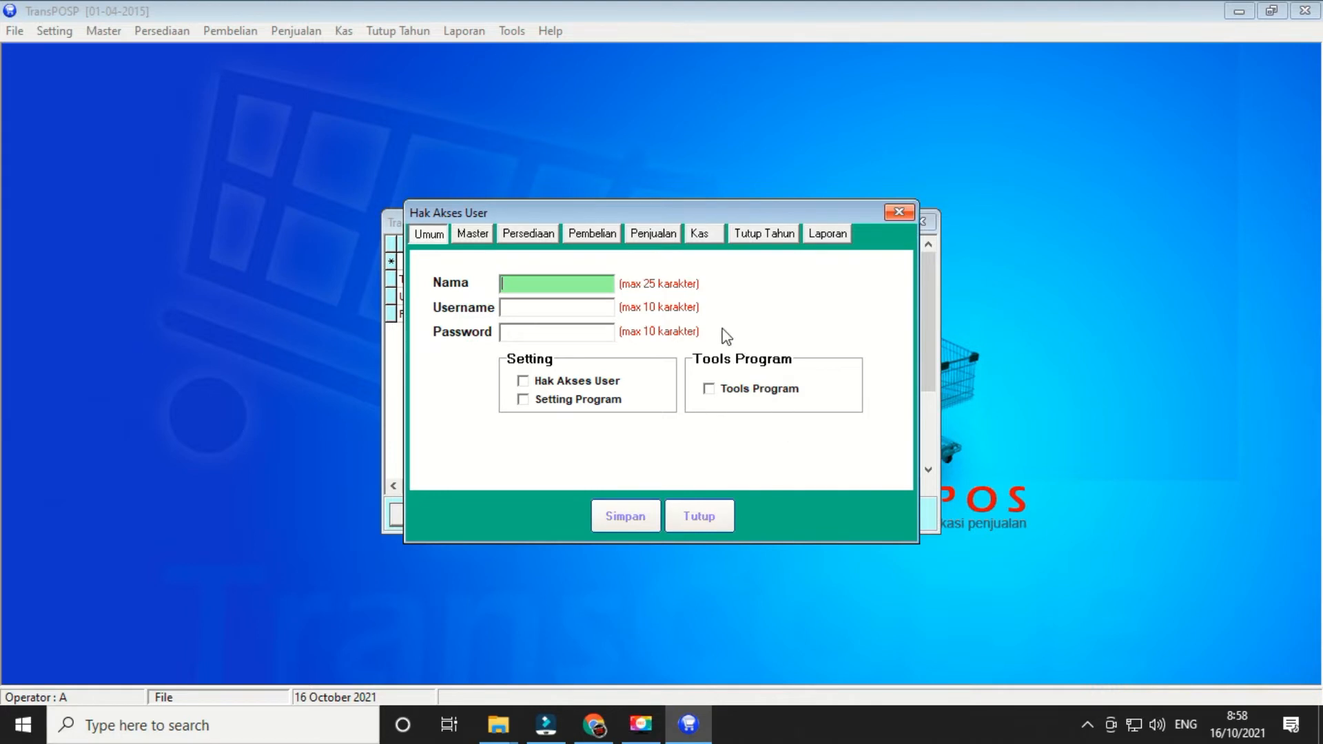
left_click(514, 282)
left_click(517, 307)
left_click(523, 337)
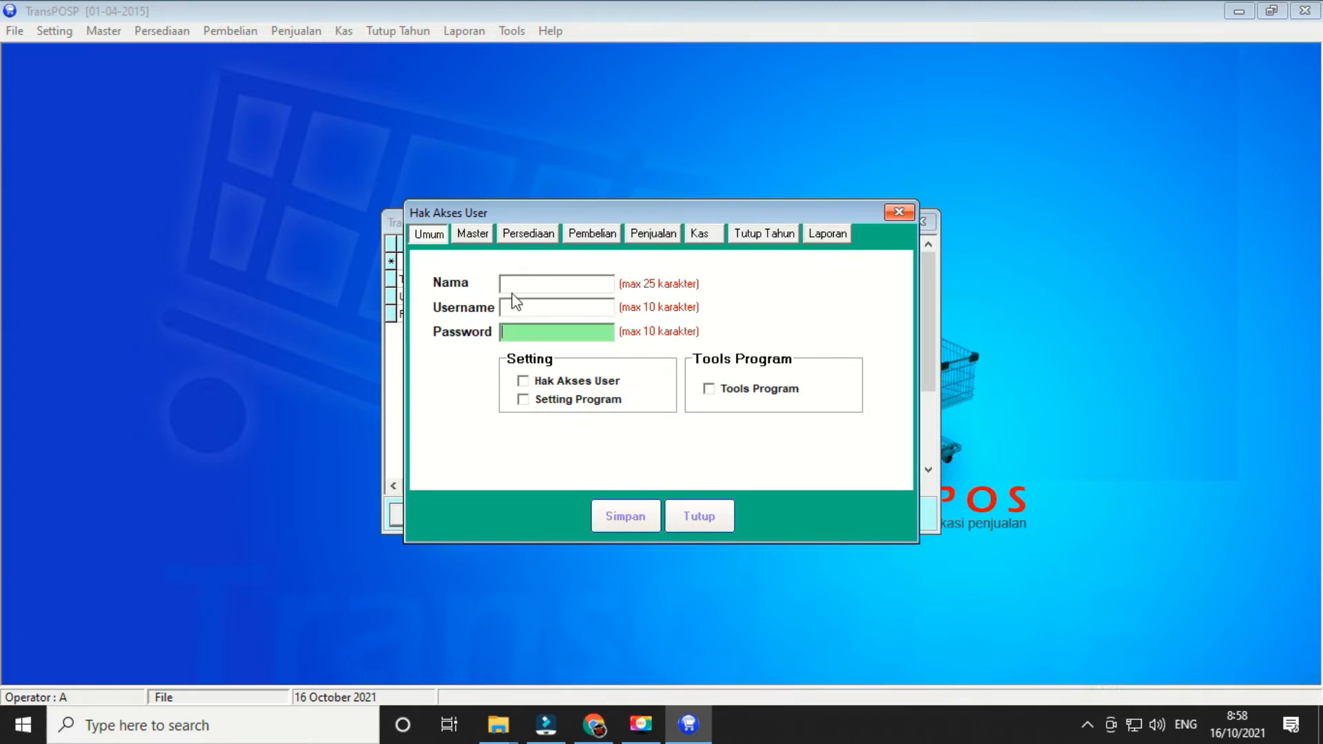
- Grant all seven Master permissions: customer, sales staff, supplier, location, category, item and cash accounts
left_click(473, 234)
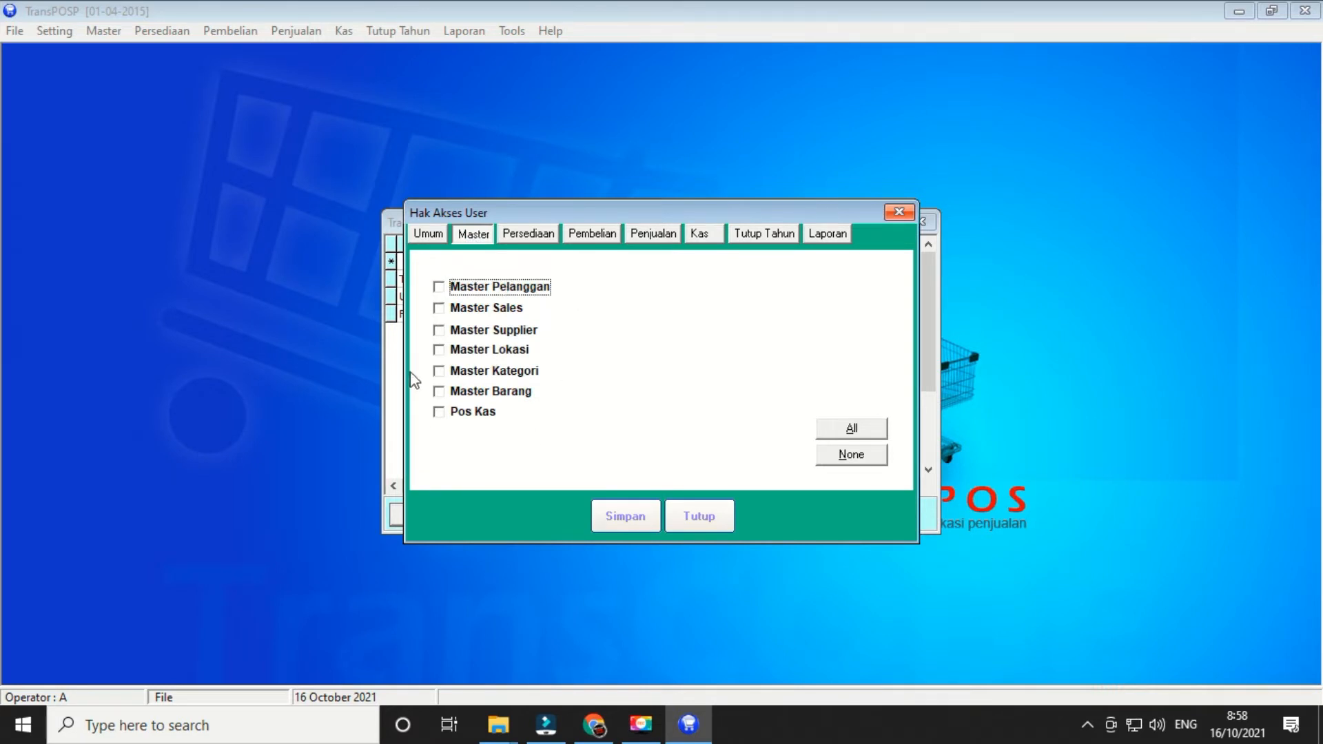
left_click(438, 288)
left_click(438, 308)
left_click(439, 331)
left_click(438, 349)
left_click(439, 371)
left_click(439, 391)
left_click(439, 412)
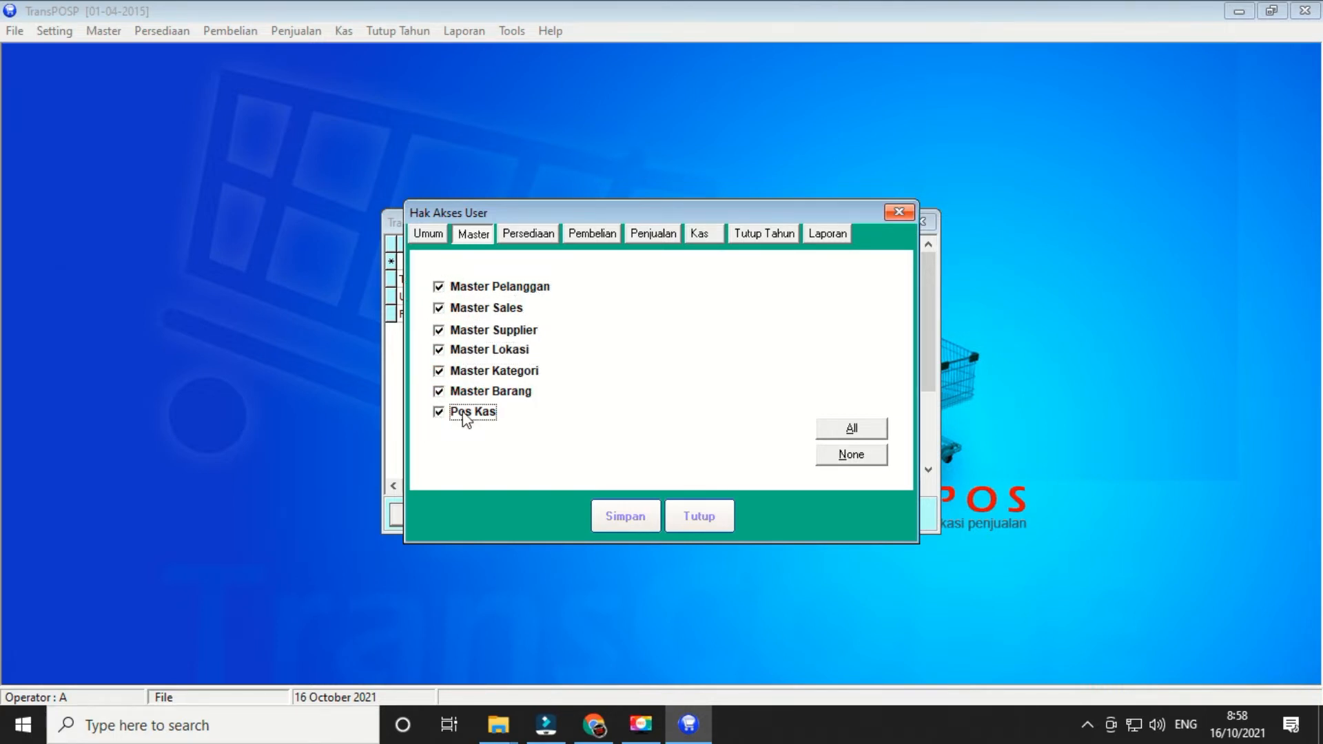
- Grant the inventory, purchase, payables, sales and receivables report permissions
left_click(532, 236)
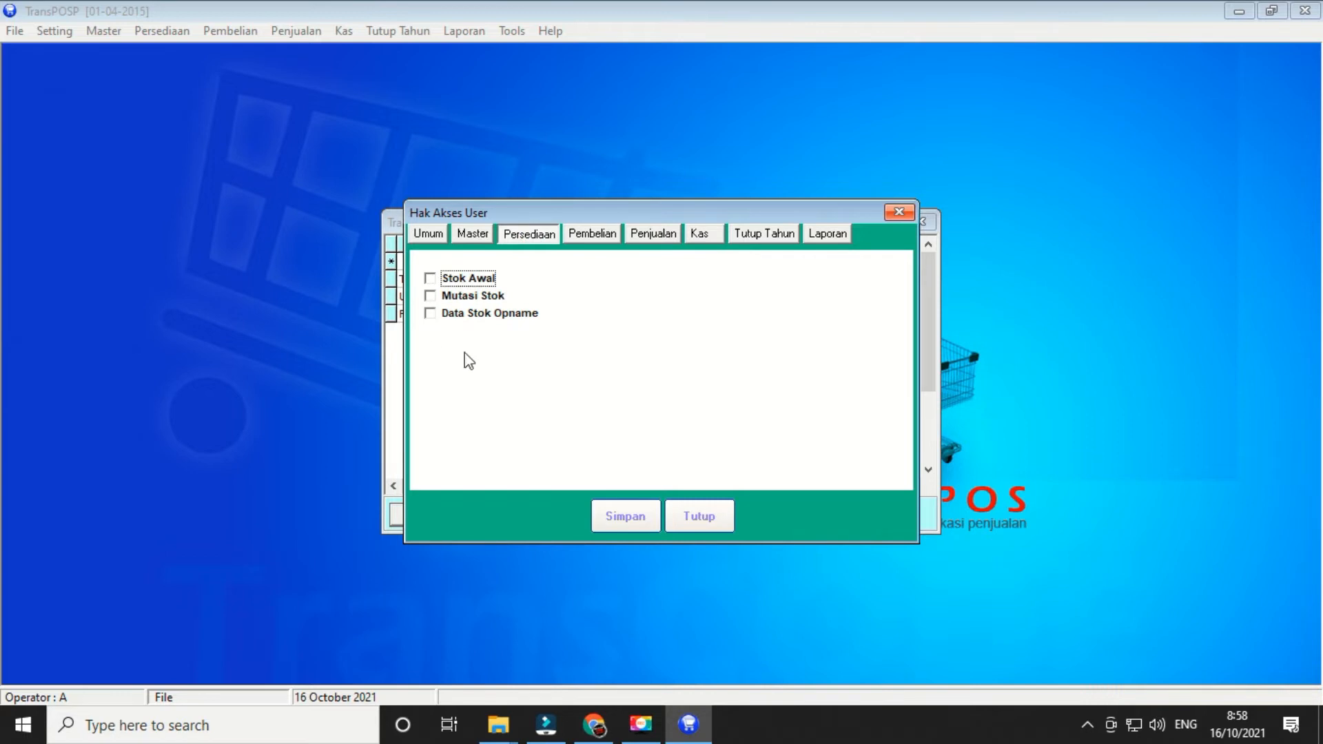
left_click(598, 239)
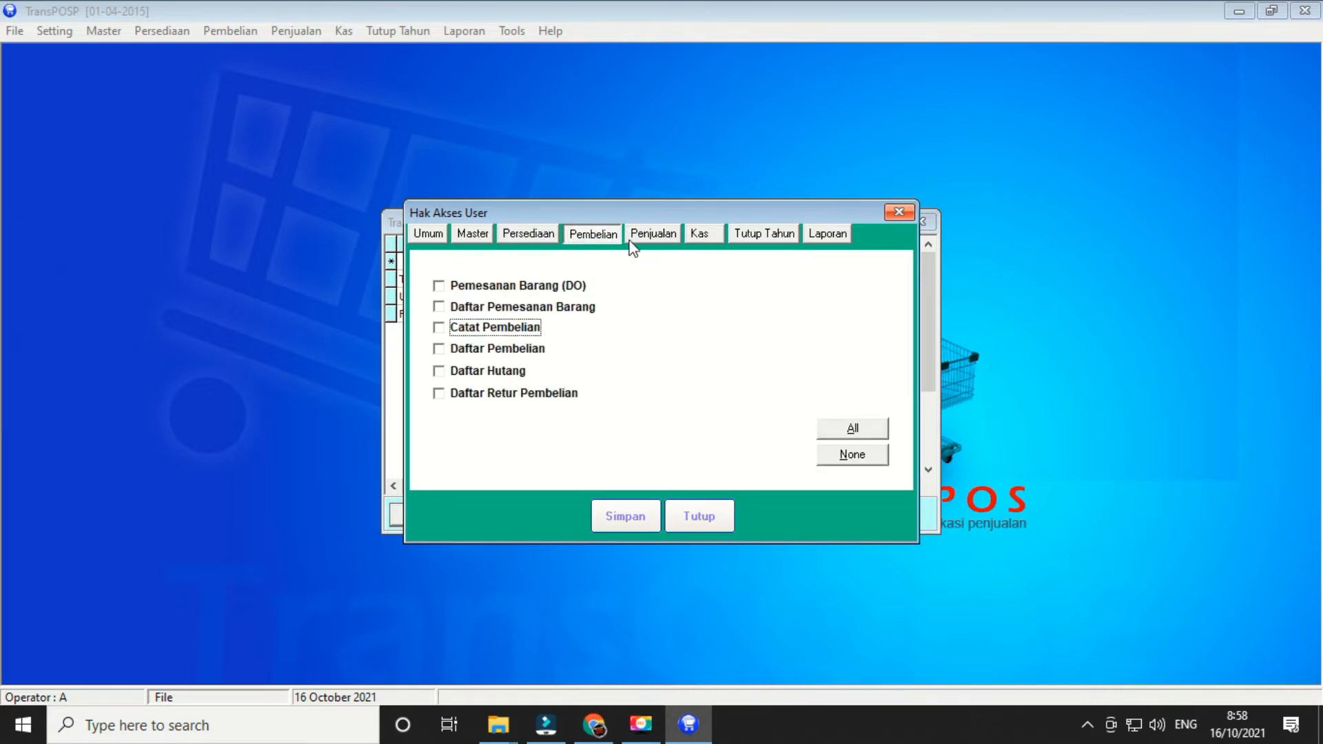
left_click(650, 243)
left_click(709, 246)
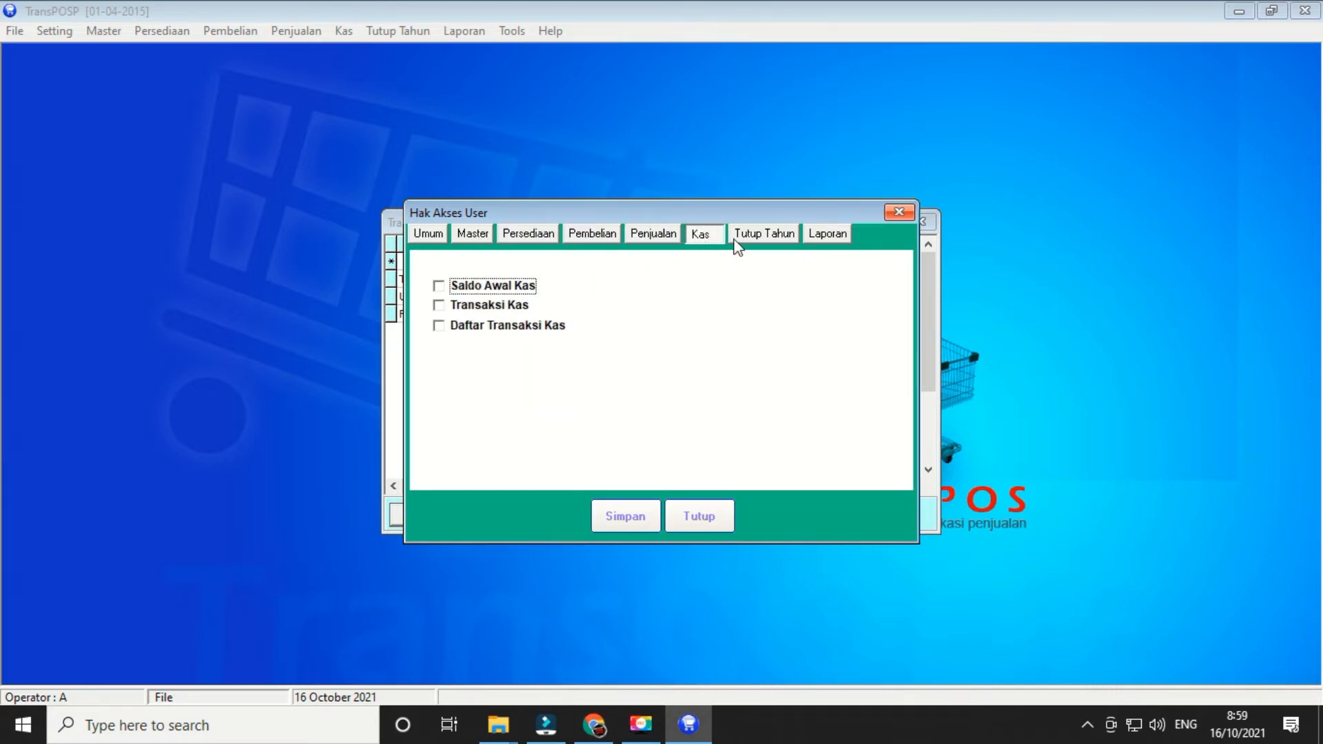
left_click(755, 241)
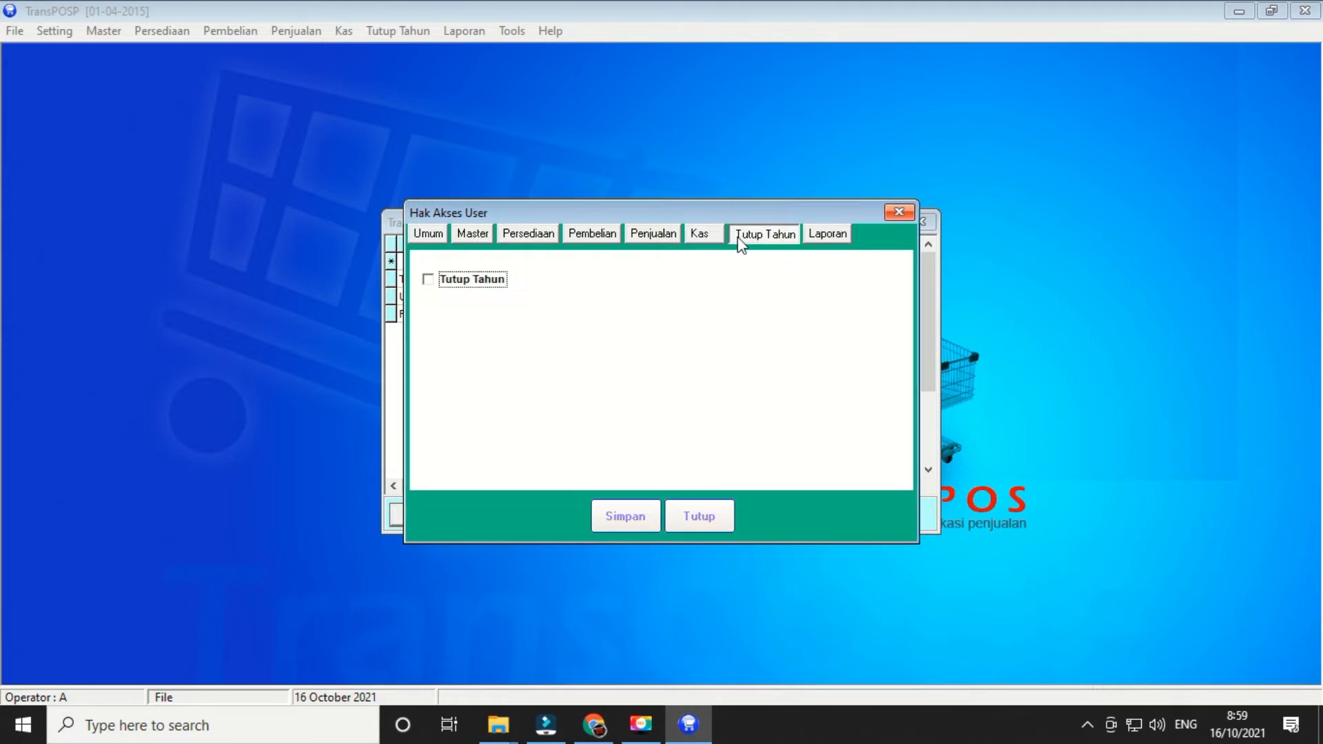
left_click(825, 241)
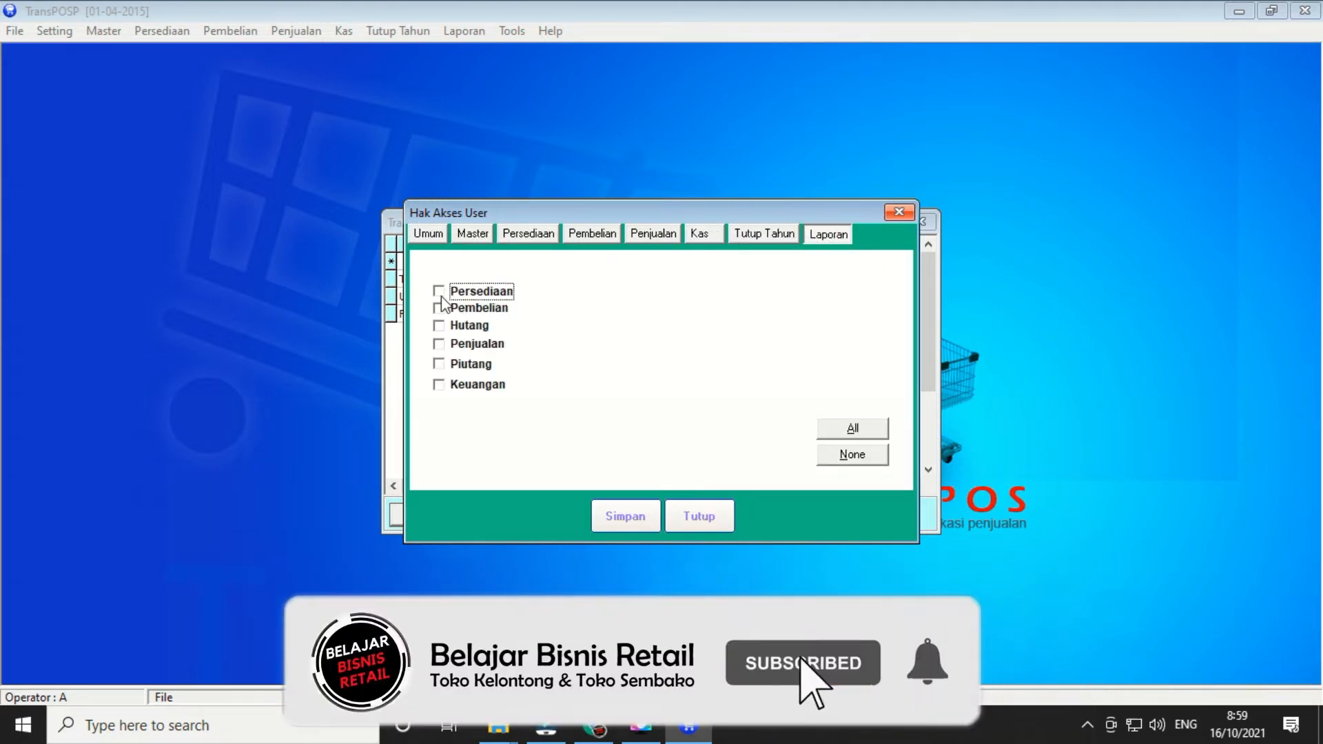
left_click(439, 293)
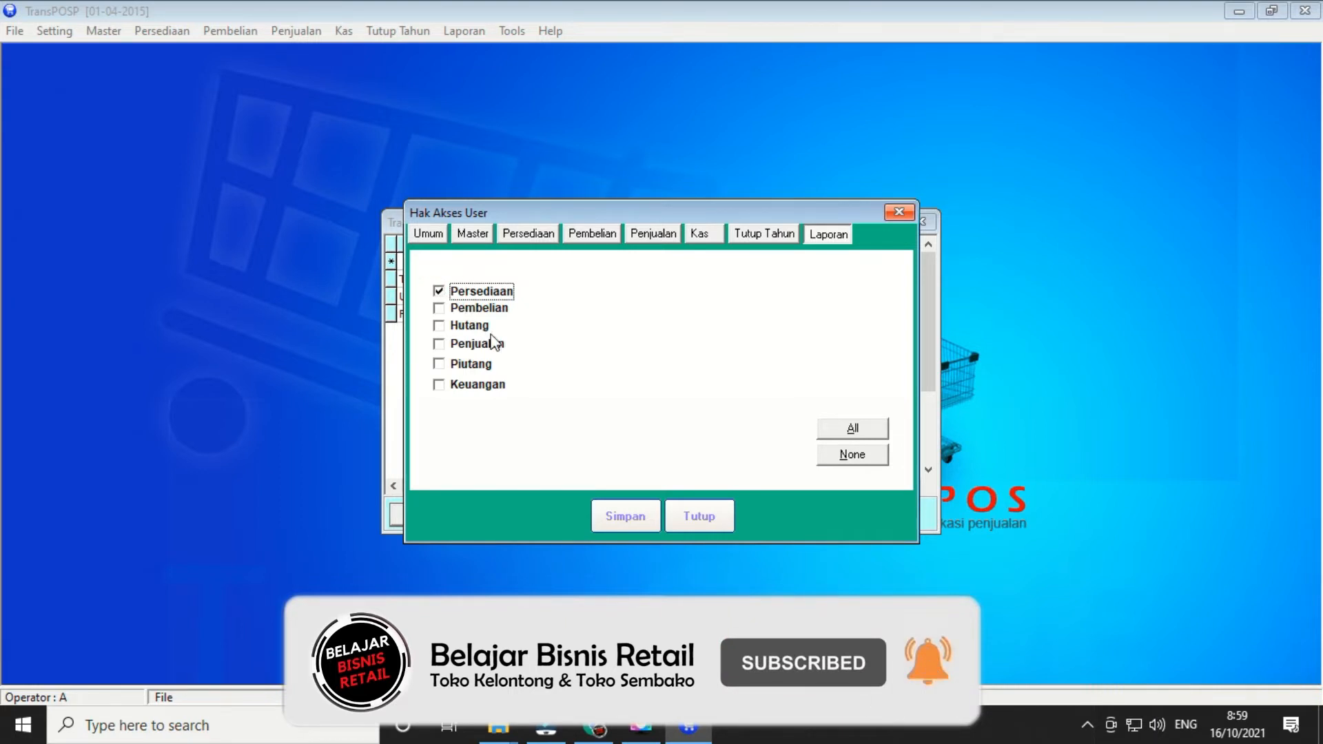
left_click(440, 310)
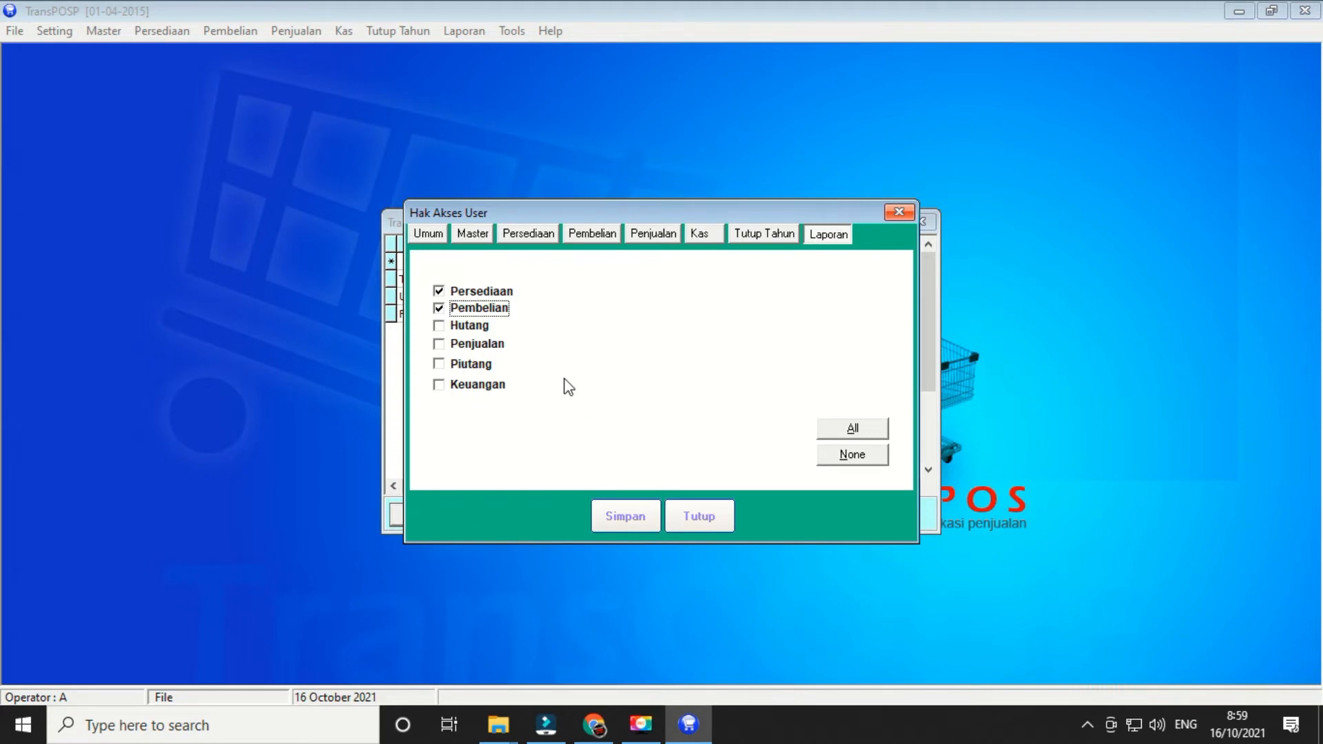
left_click(441, 329)
left_click(444, 350)
left_click(442, 365)
- Save the user's rights, close the form discarding changes, and close the user list
left_click(630, 519)
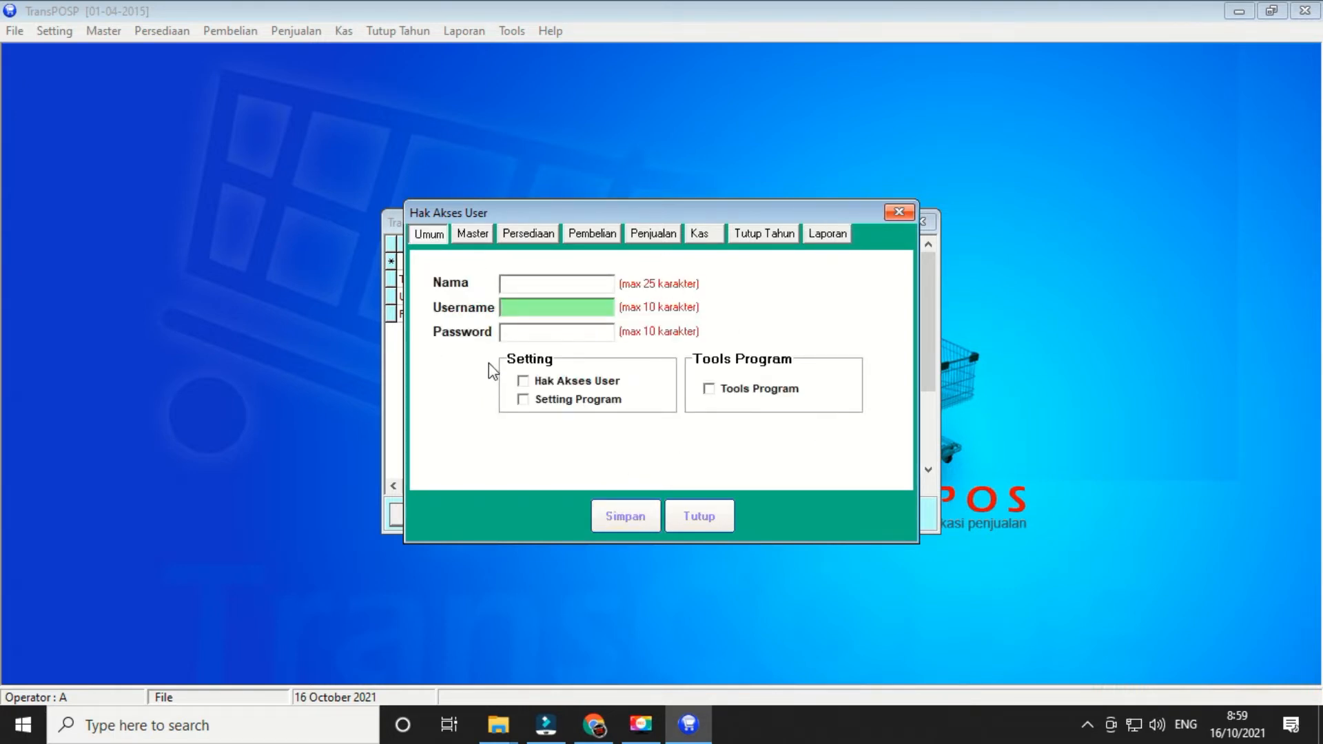
left_click(898, 212)
left_click(681, 432)
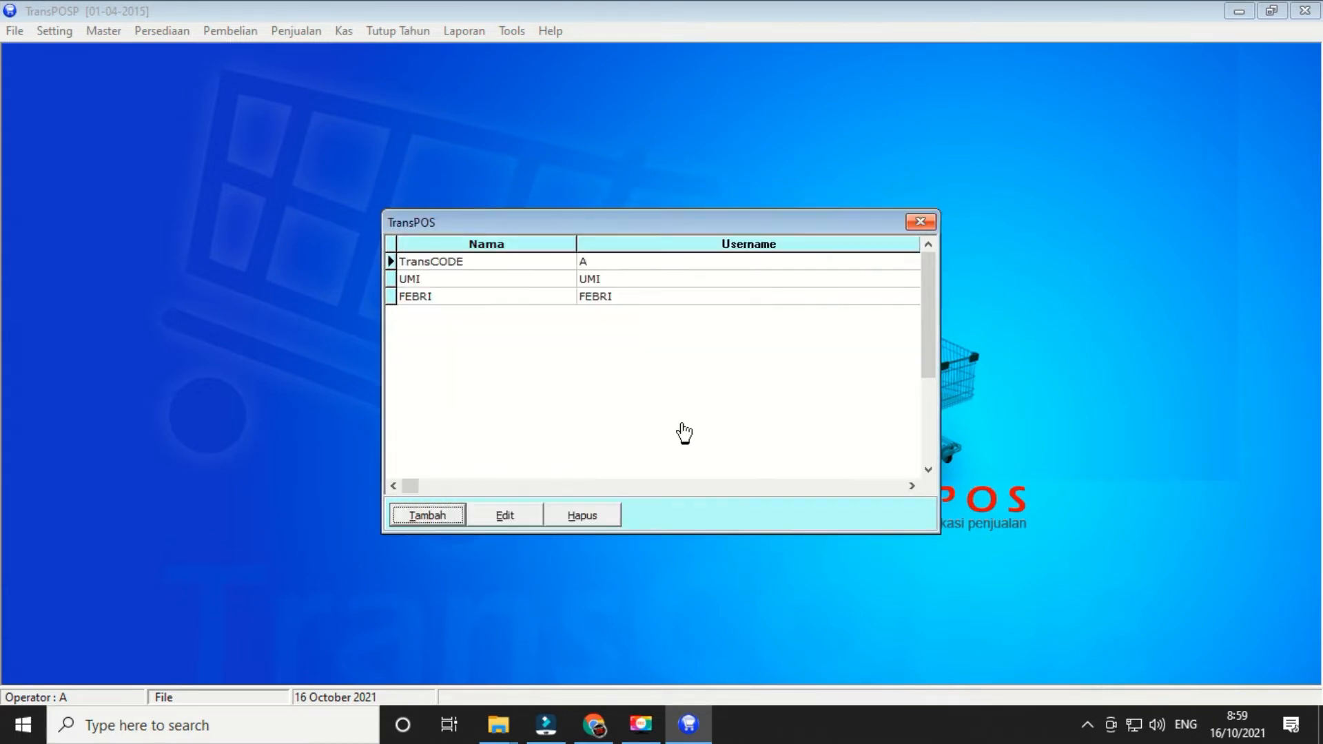
left_click(921, 221)
- Open the Lokasi list, inspect the Gudang and Toko rows, then close it
left_click(100, 33)
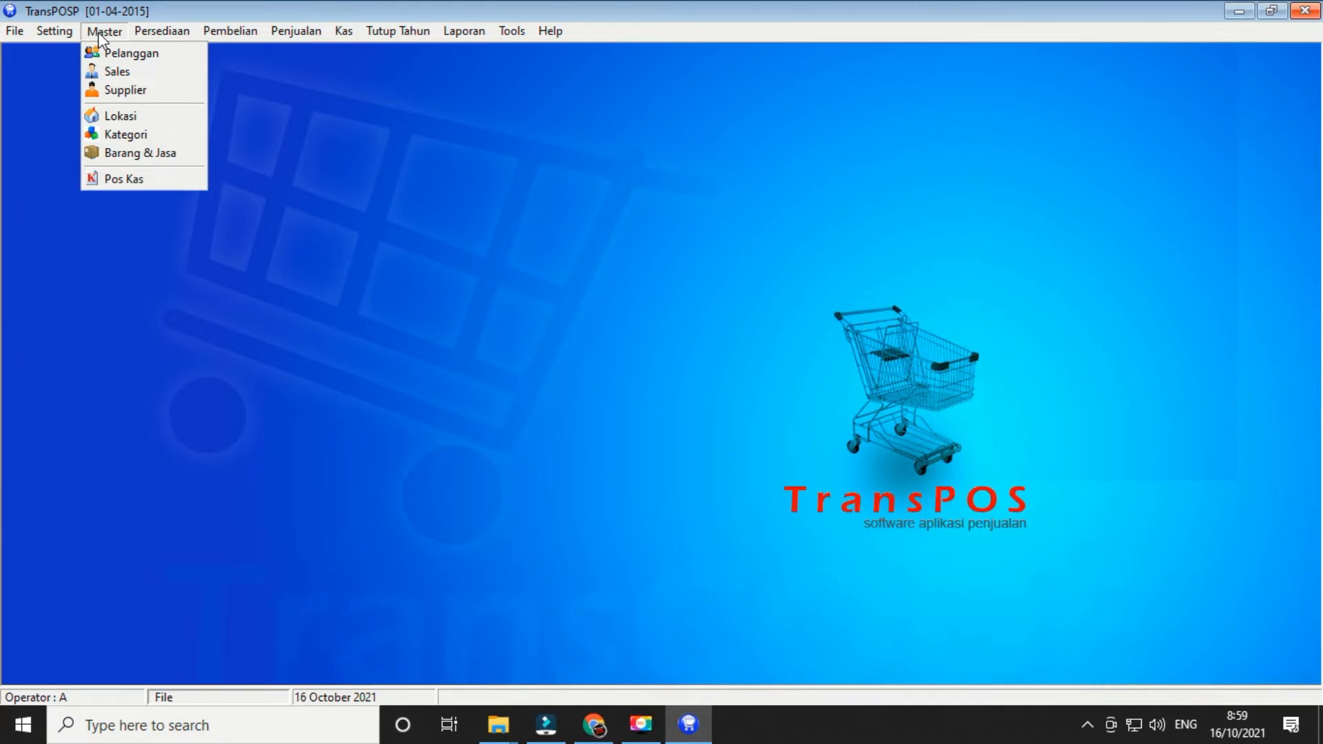
left_click(119, 117)
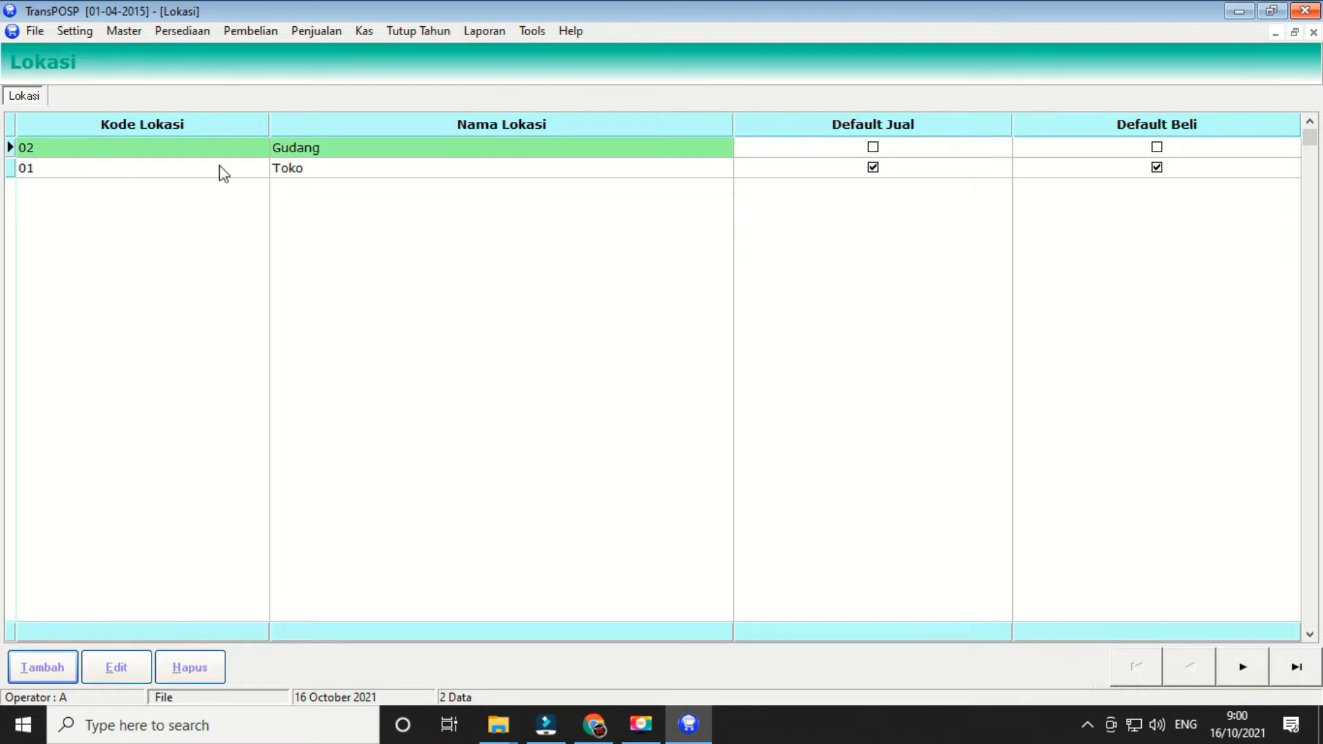
left_click(324, 147)
left_click(326, 171)
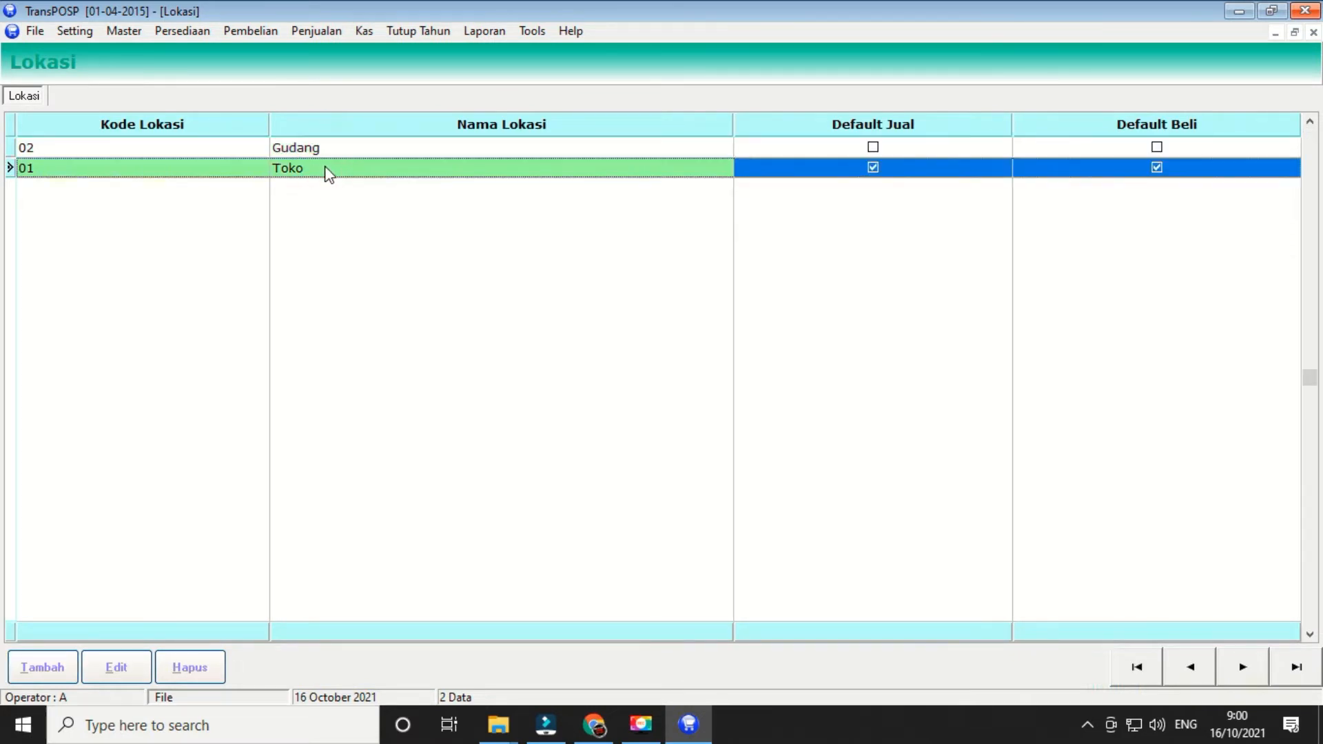
left_click(315, 149)
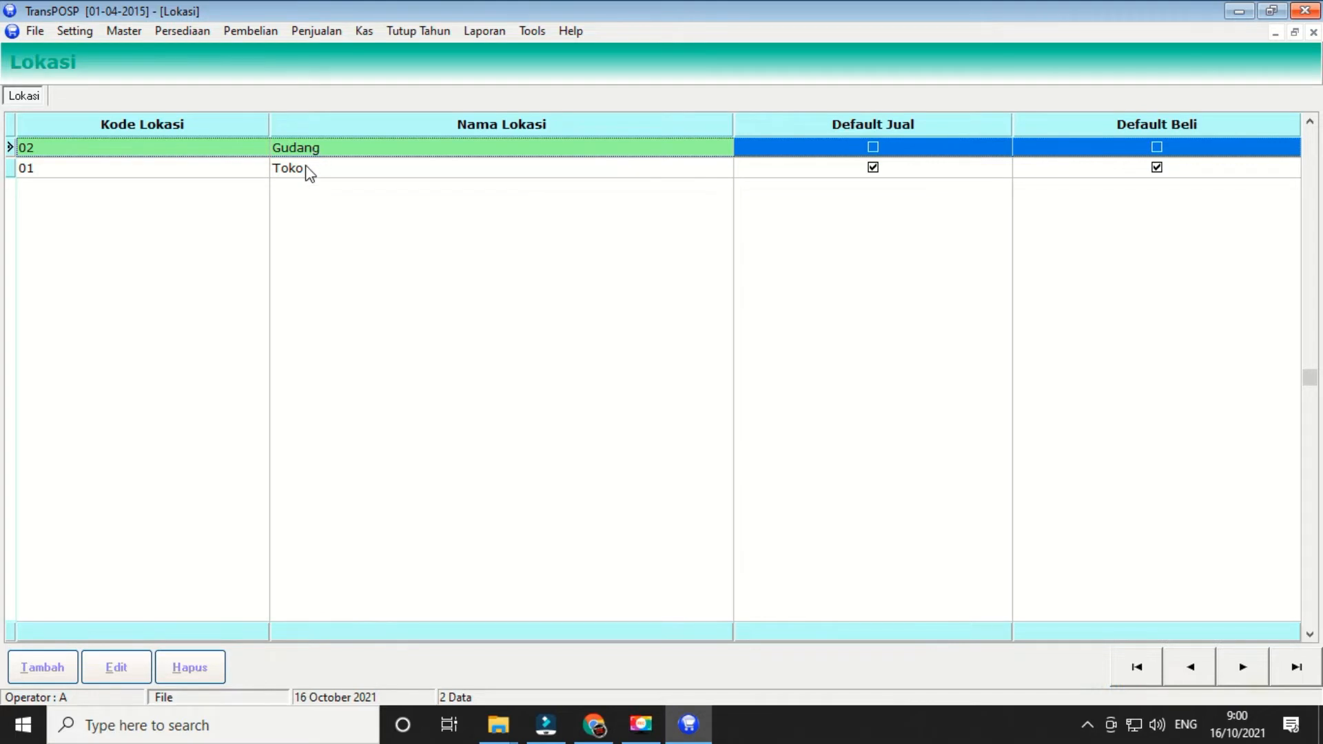
left_click(305, 170)
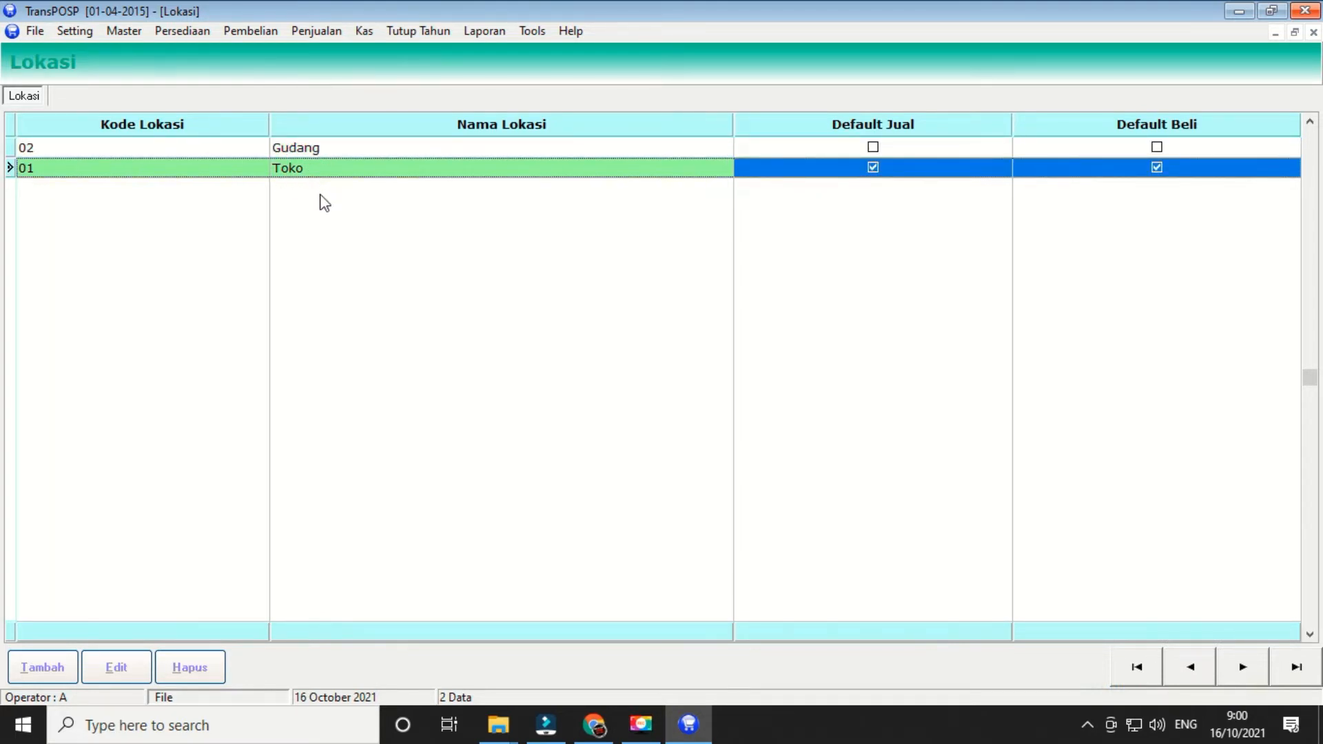
left_click(314, 151)
left_click(315, 168)
left_click(1313, 33)
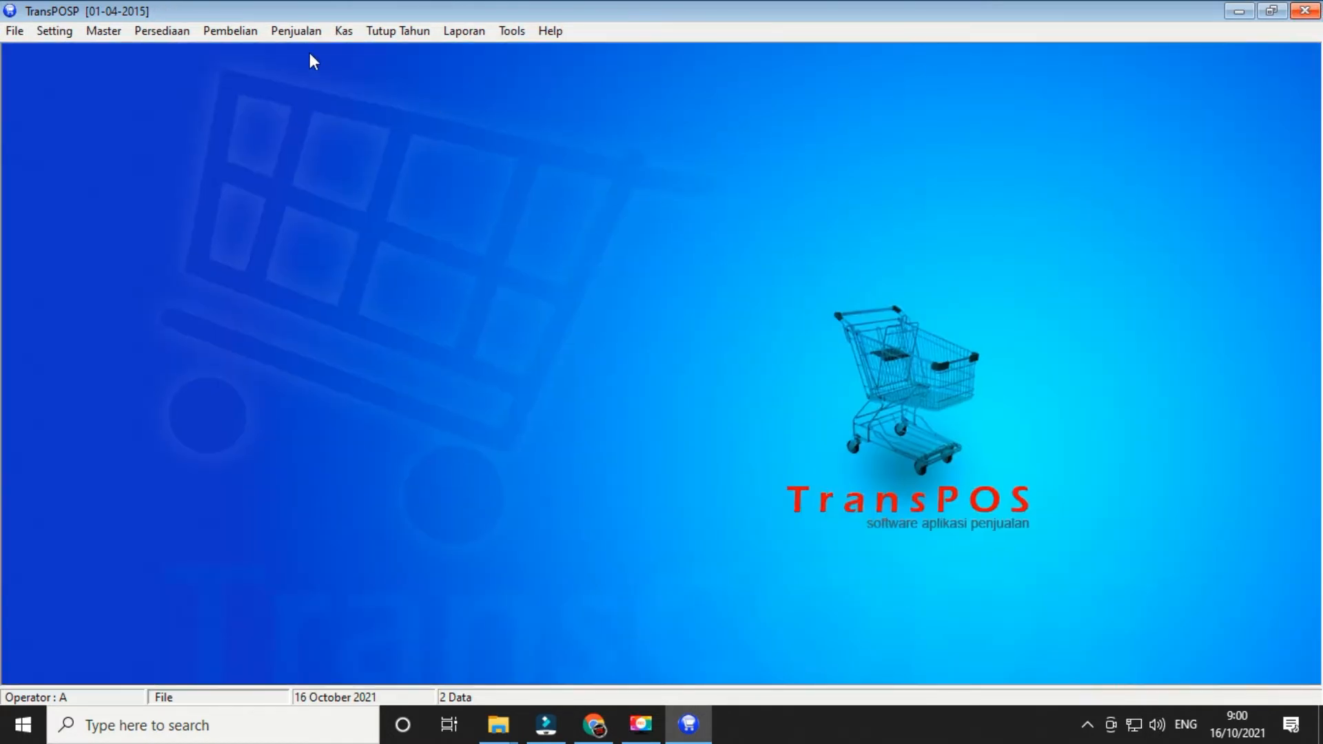
left_click(105, 30)
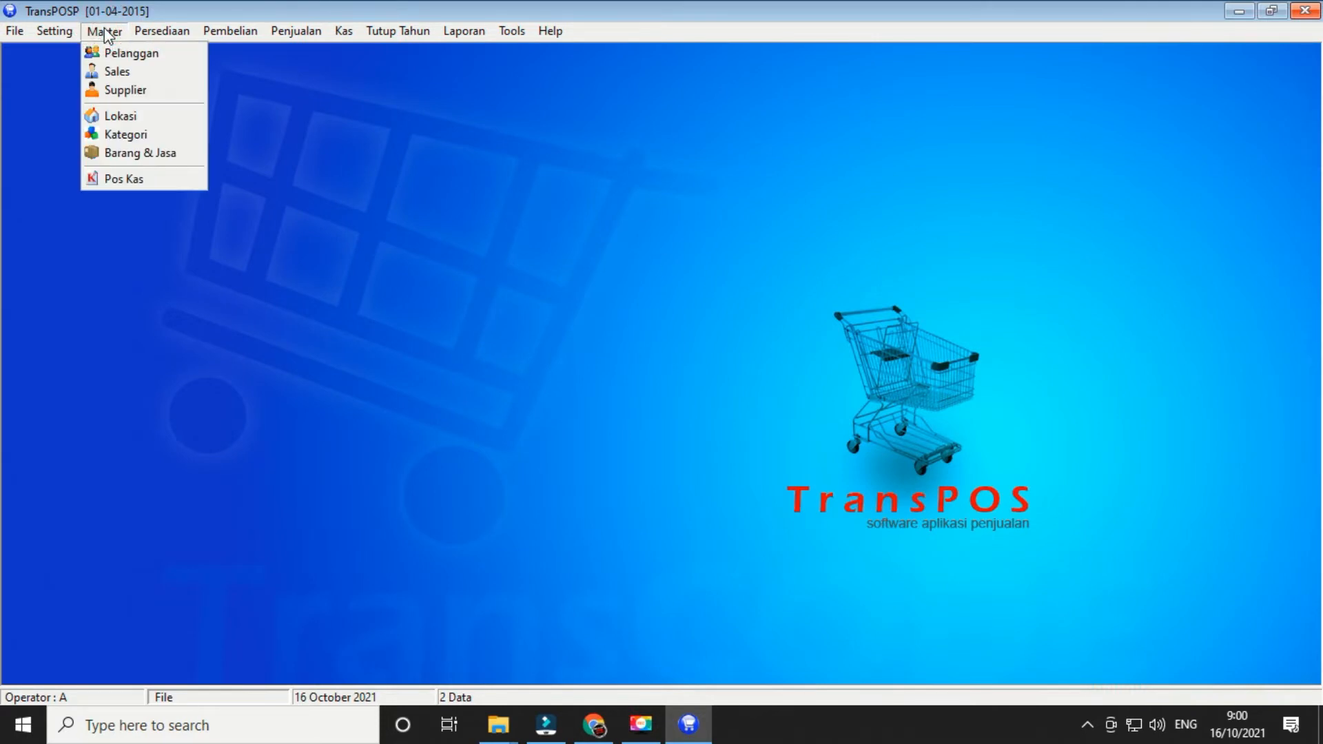
left_click(143, 140)
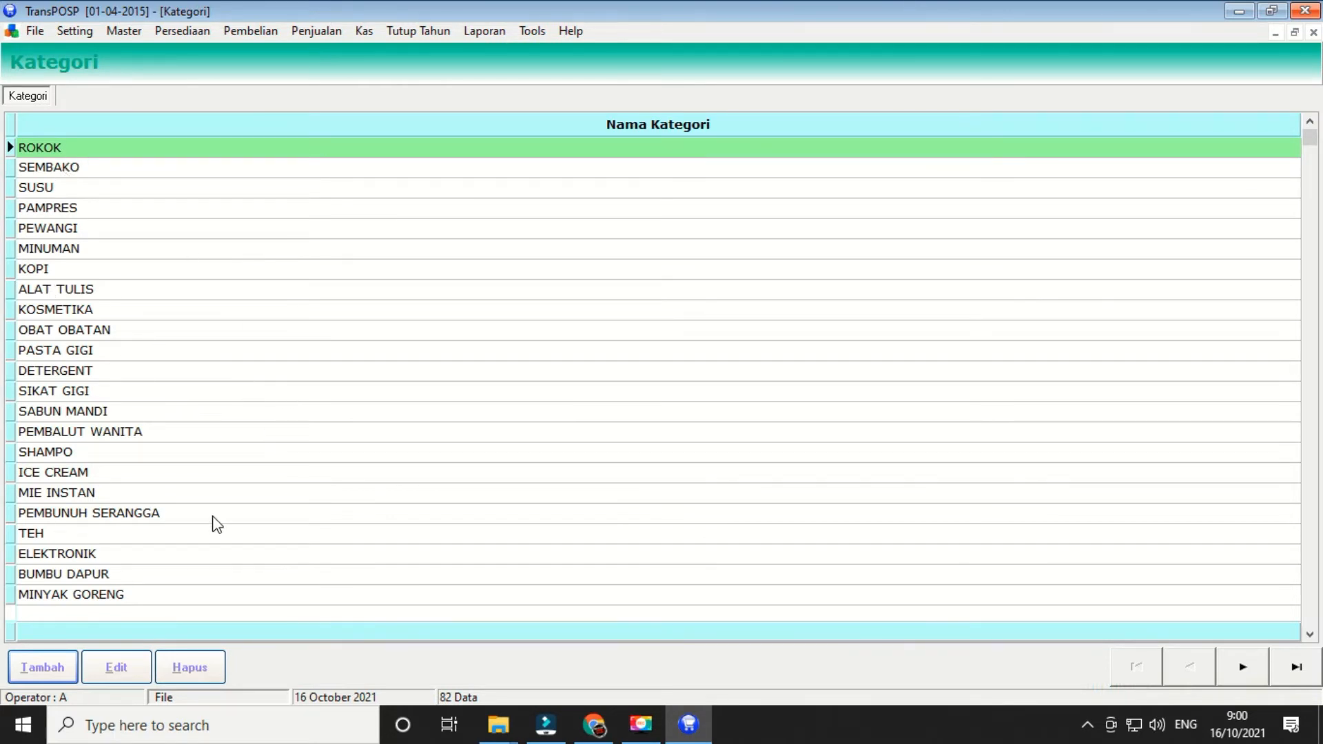
left_click(1314, 32)
left_click(103, 30)
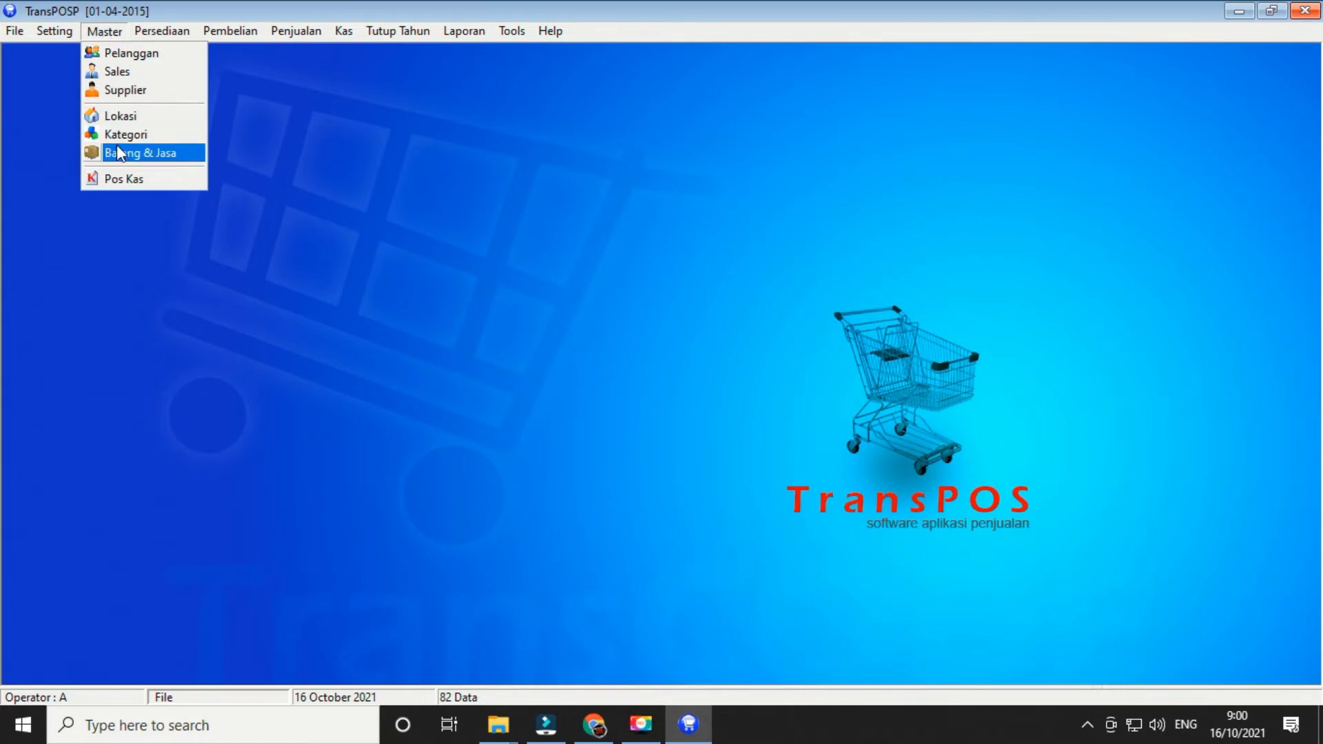
left_click(138, 155)
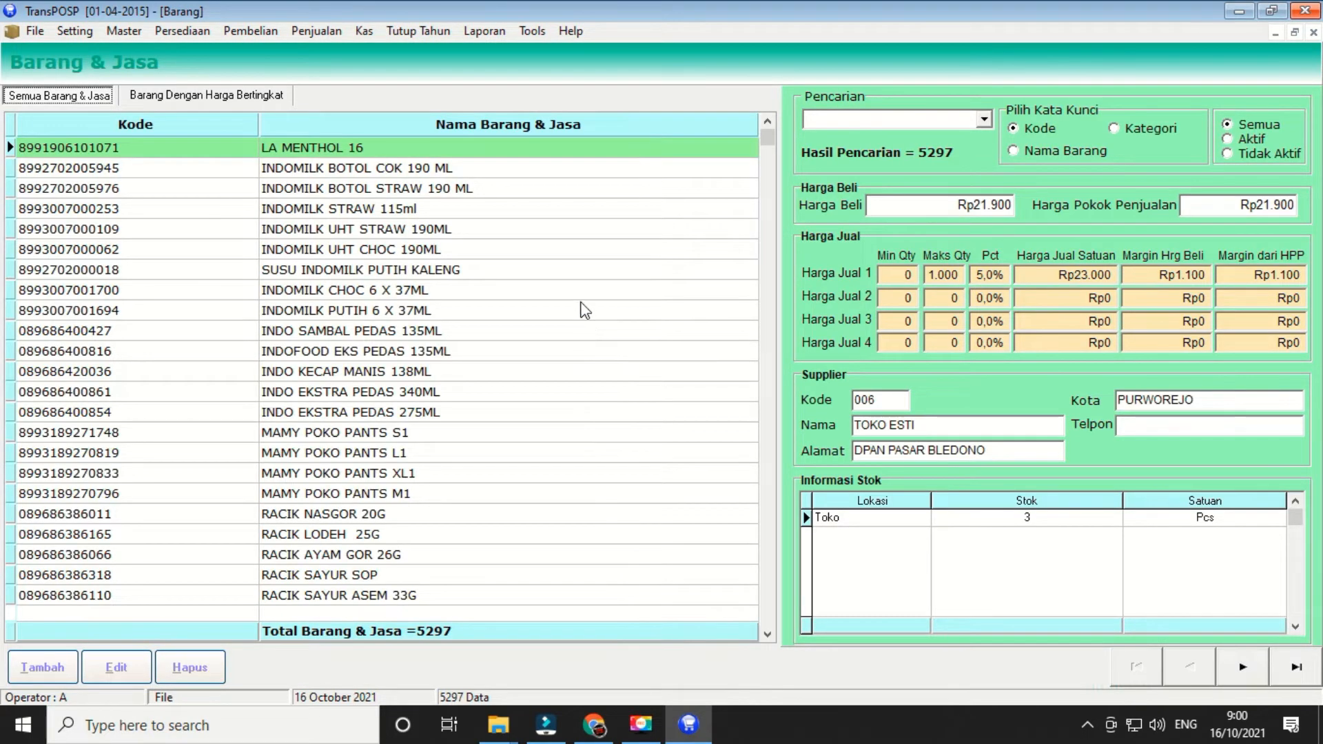
left_click(352, 168)
left_click(351, 189)
left_click(316, 292)
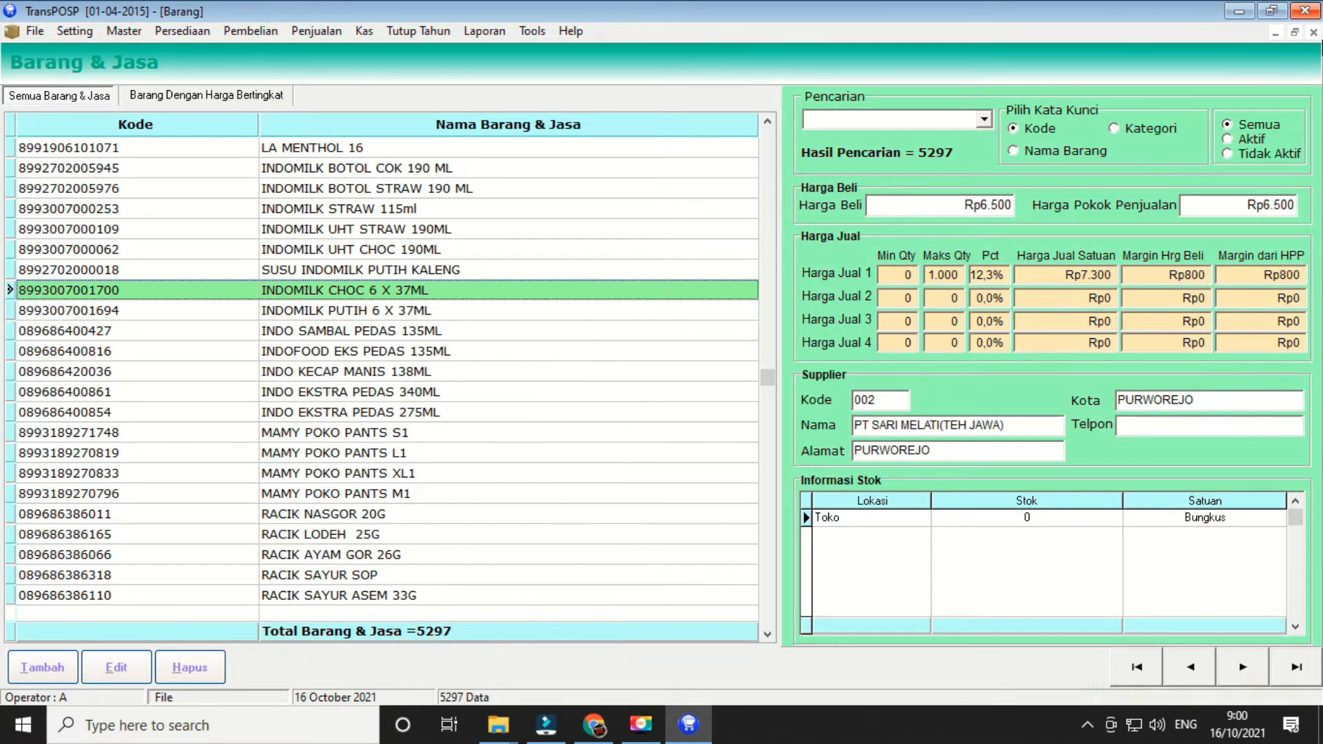
left_click(1313, 31)
left_click(115, 35)
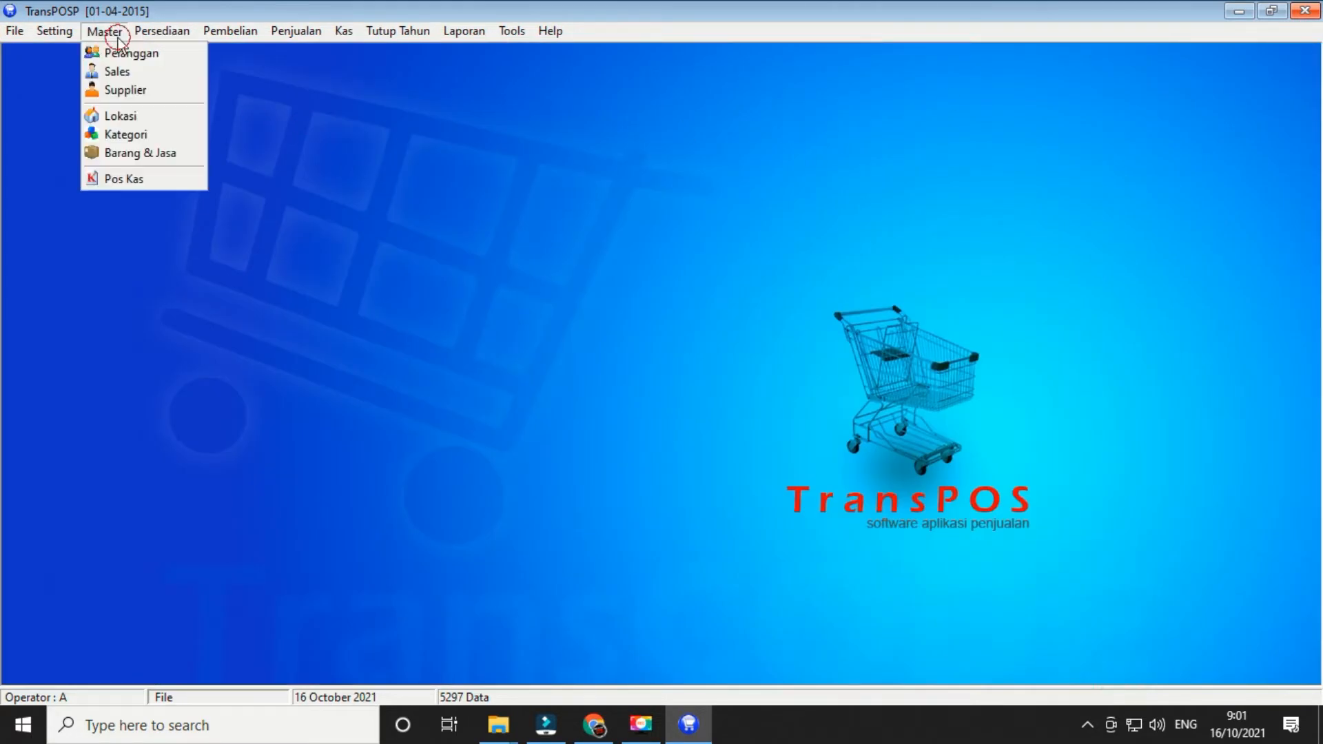
left_click(135, 177)
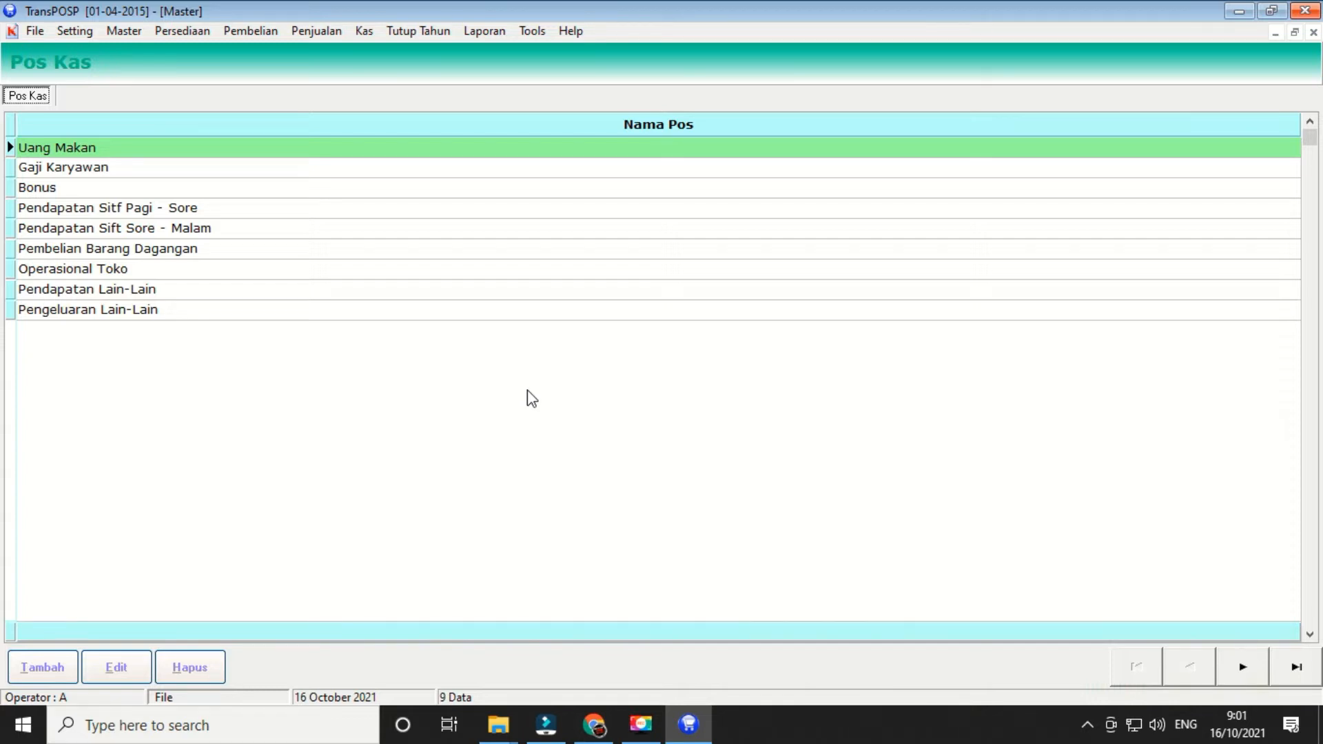
left_click(1313, 32)
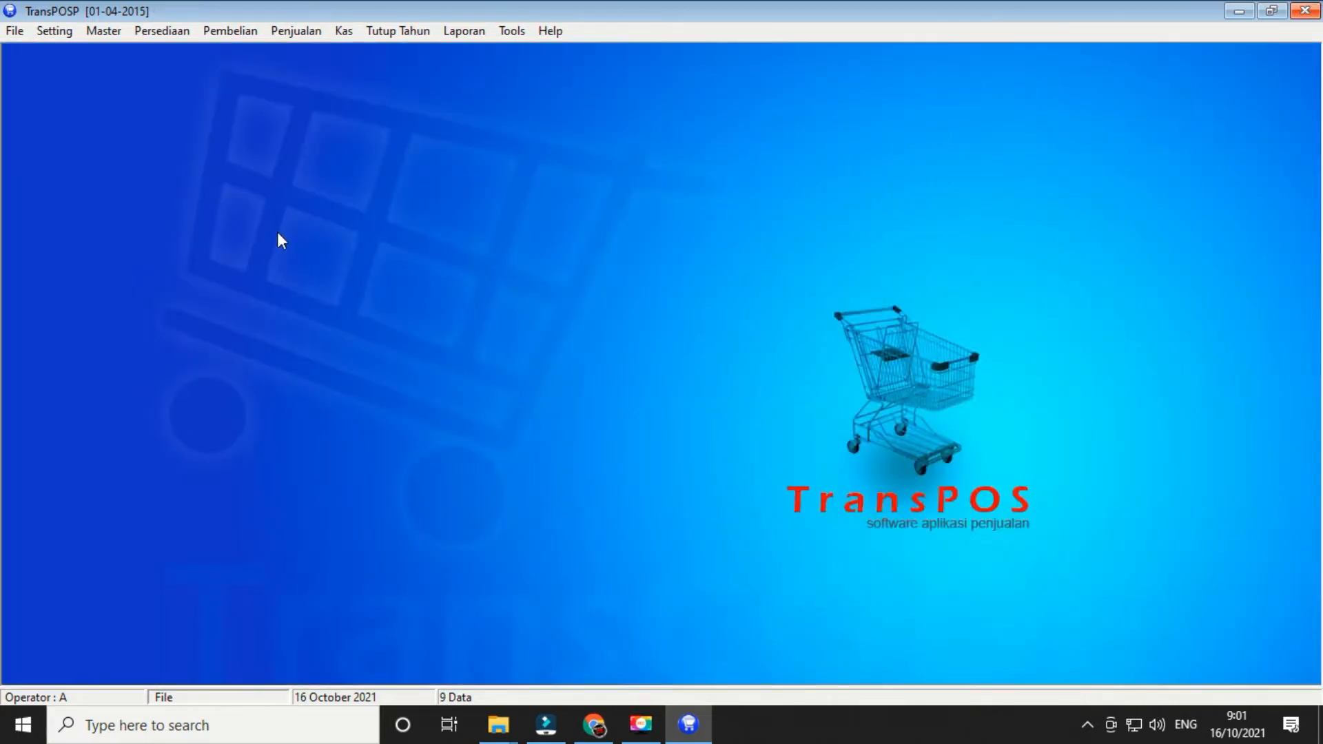
- Start a Mutasi Stok transfer to Toko and pick SOKLIN SOF UNGU 300g in row 1
left_click(97, 30)
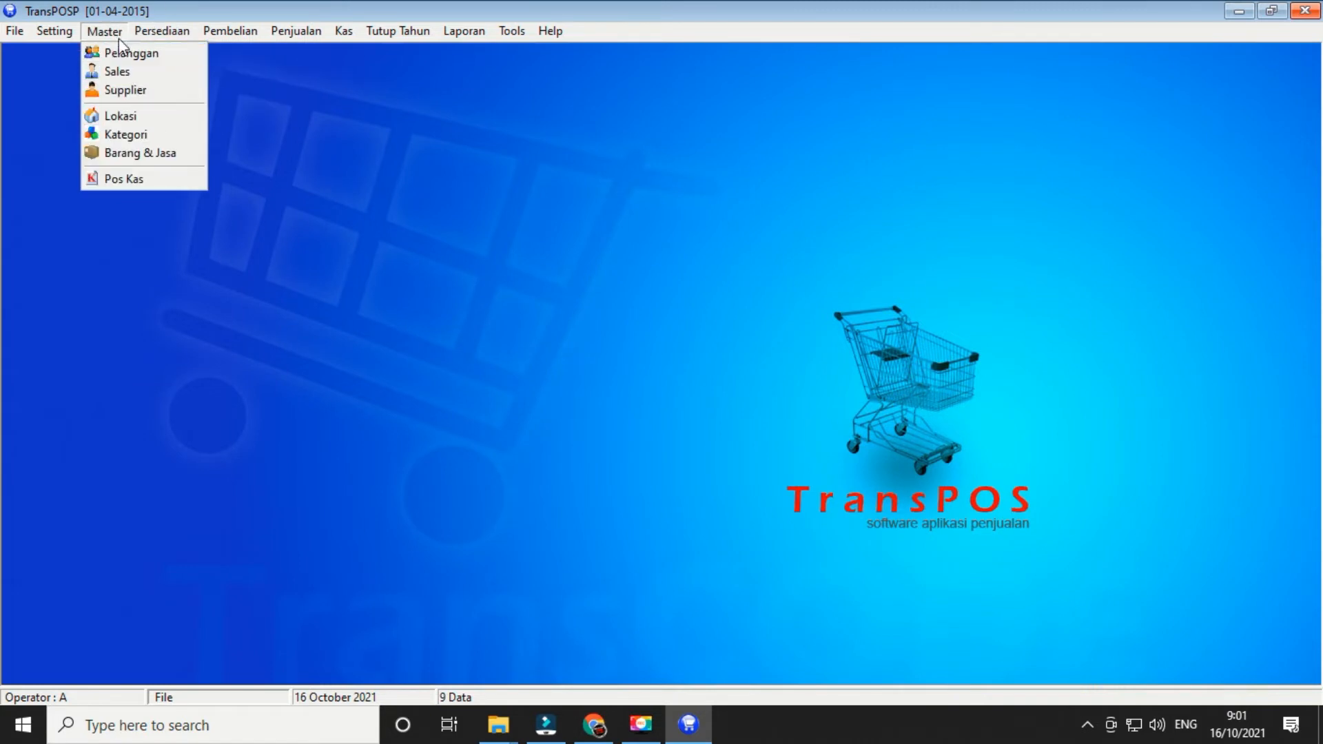
mouse_move(143, 31)
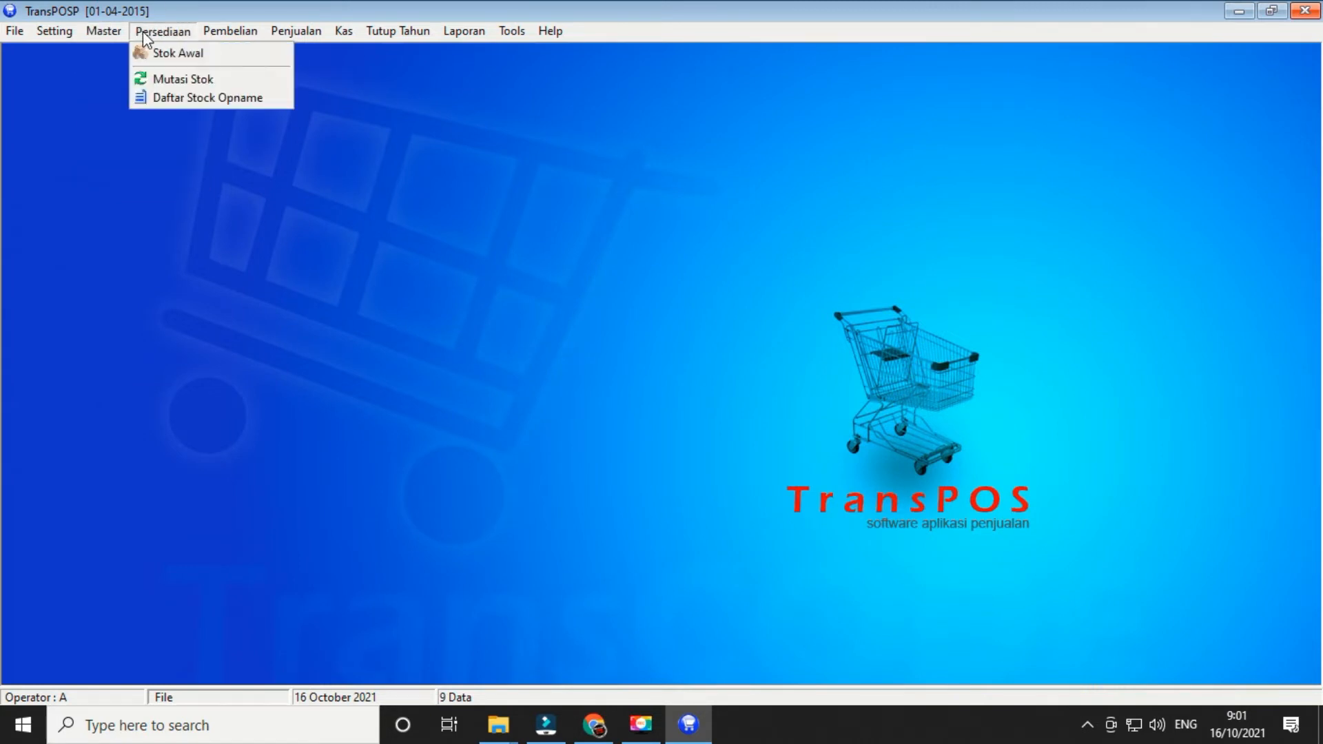
left_click(221, 78)
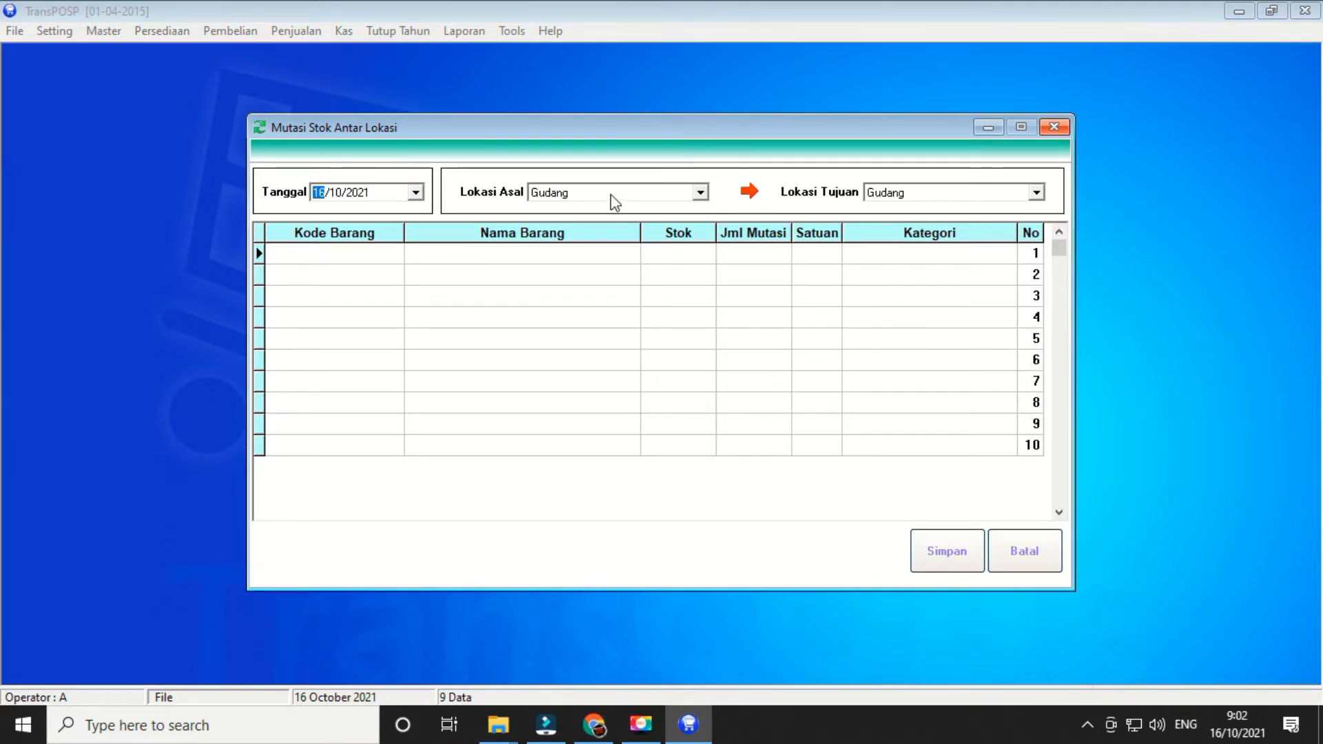
left_click(994, 197)
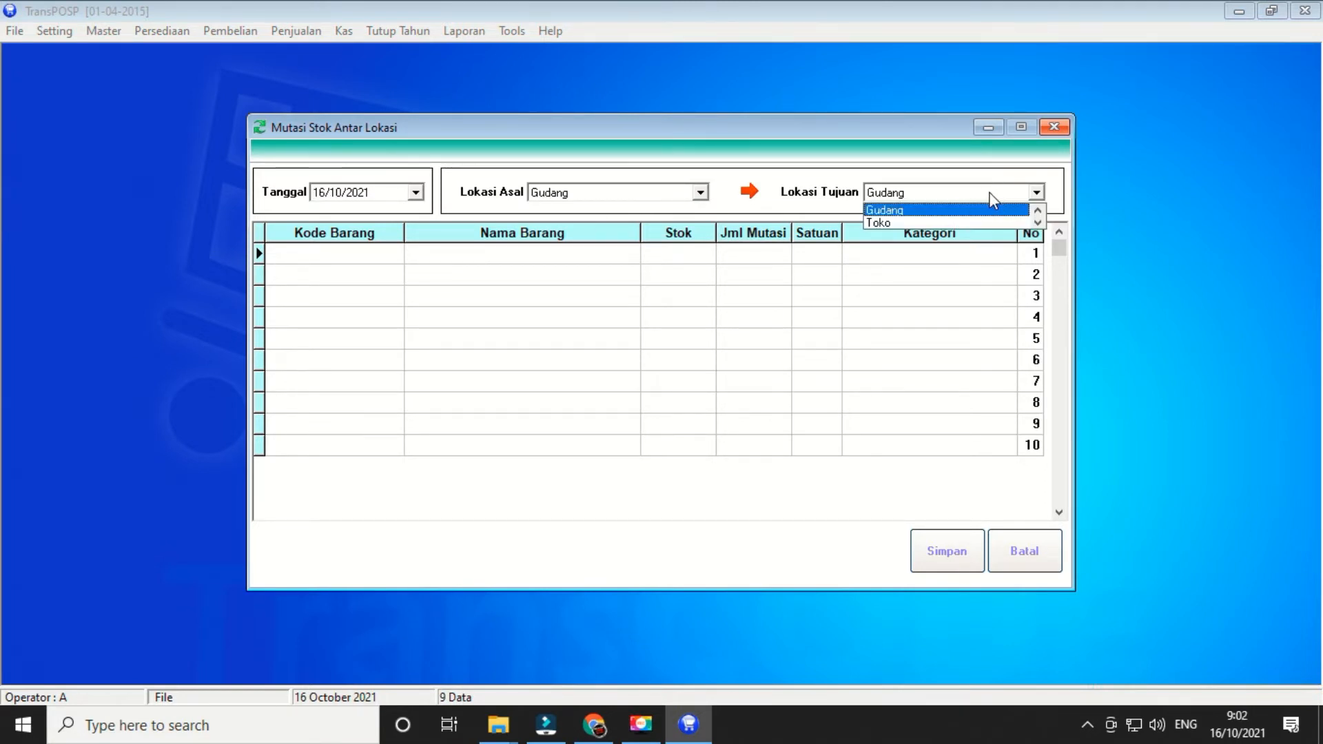
left_click(930, 222)
left_click(883, 297)
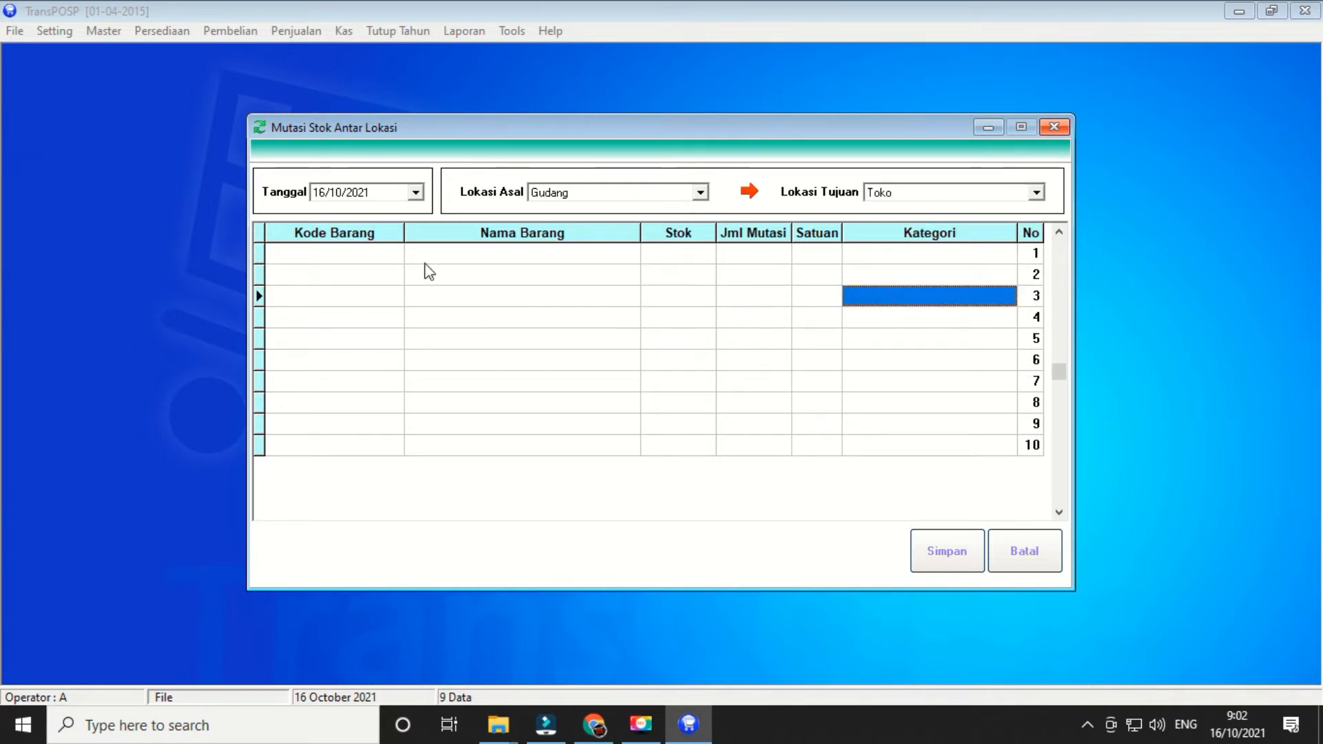
left_click(343, 258)
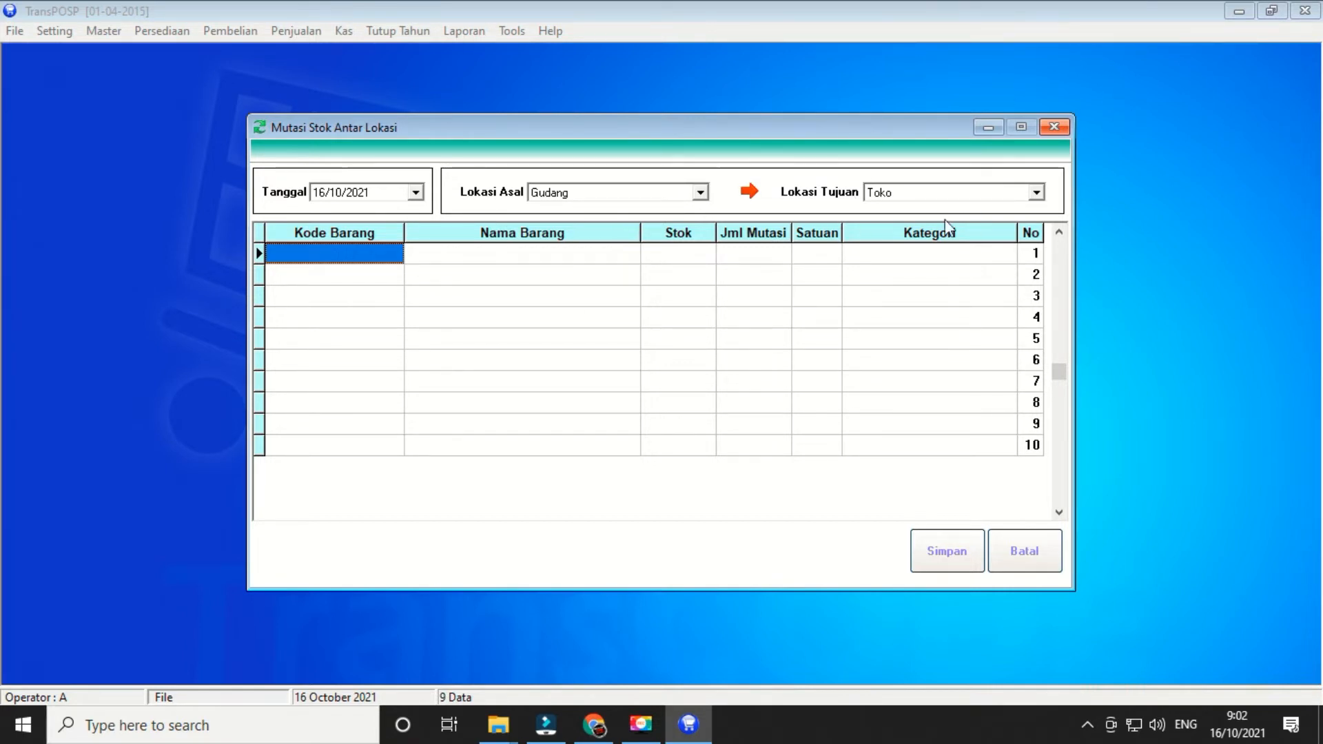
left_click(894, 260)
left_click(354, 259)
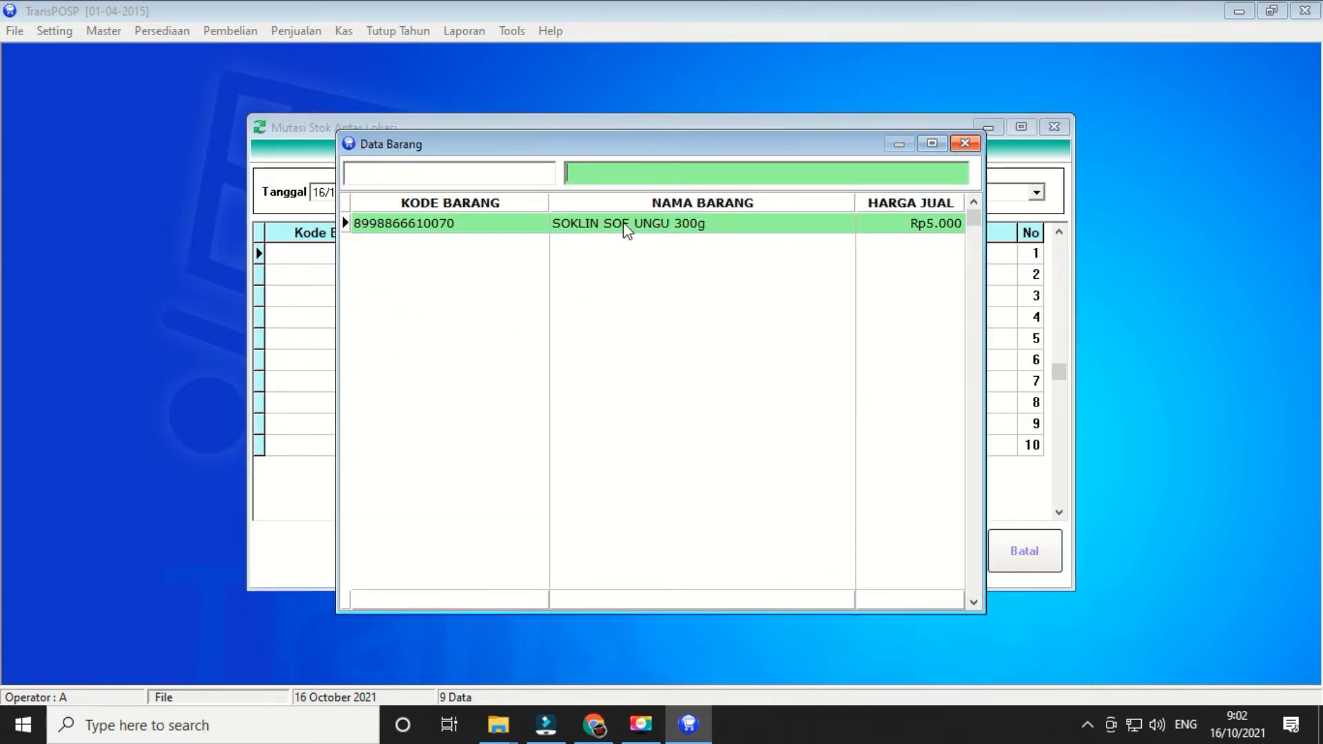
double_click(624, 226)
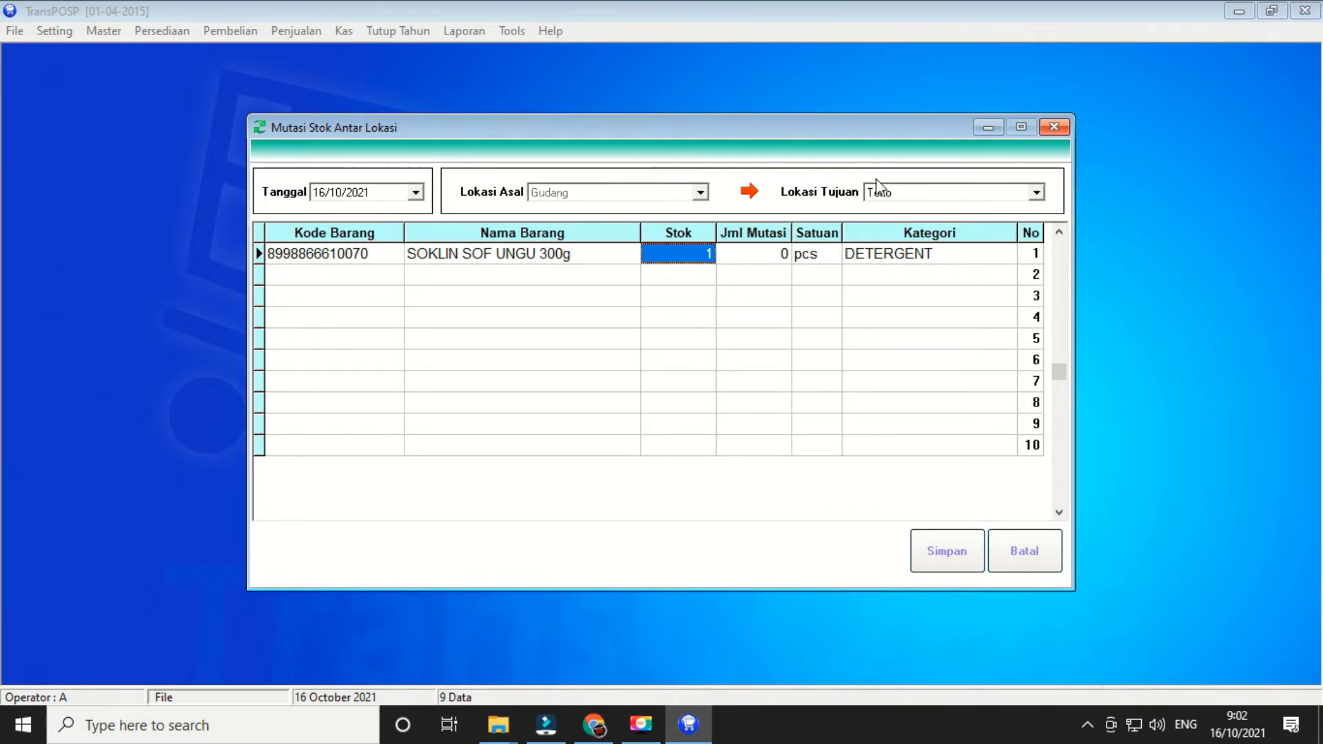
- Set the transfer quantity to 1 and save the transfer
left_click(764, 256)
type("1")
key("Return")
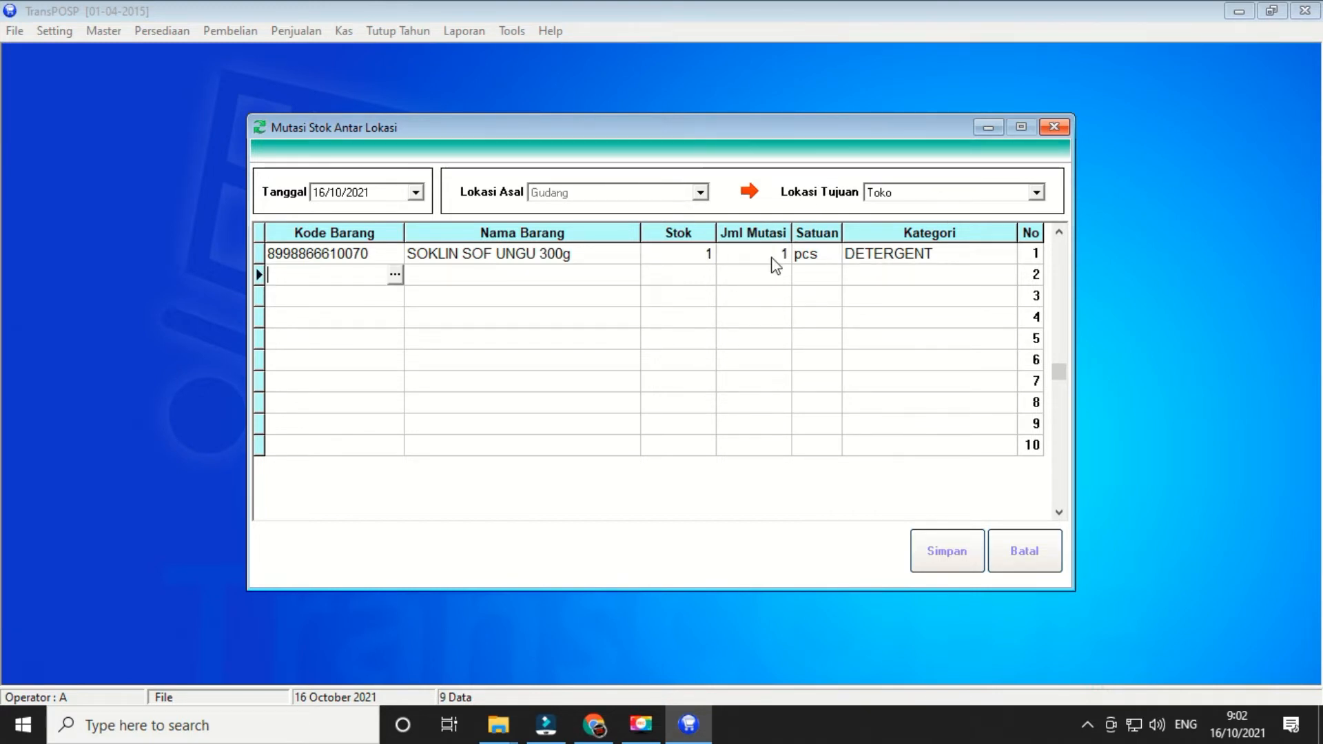
left_click(704, 255)
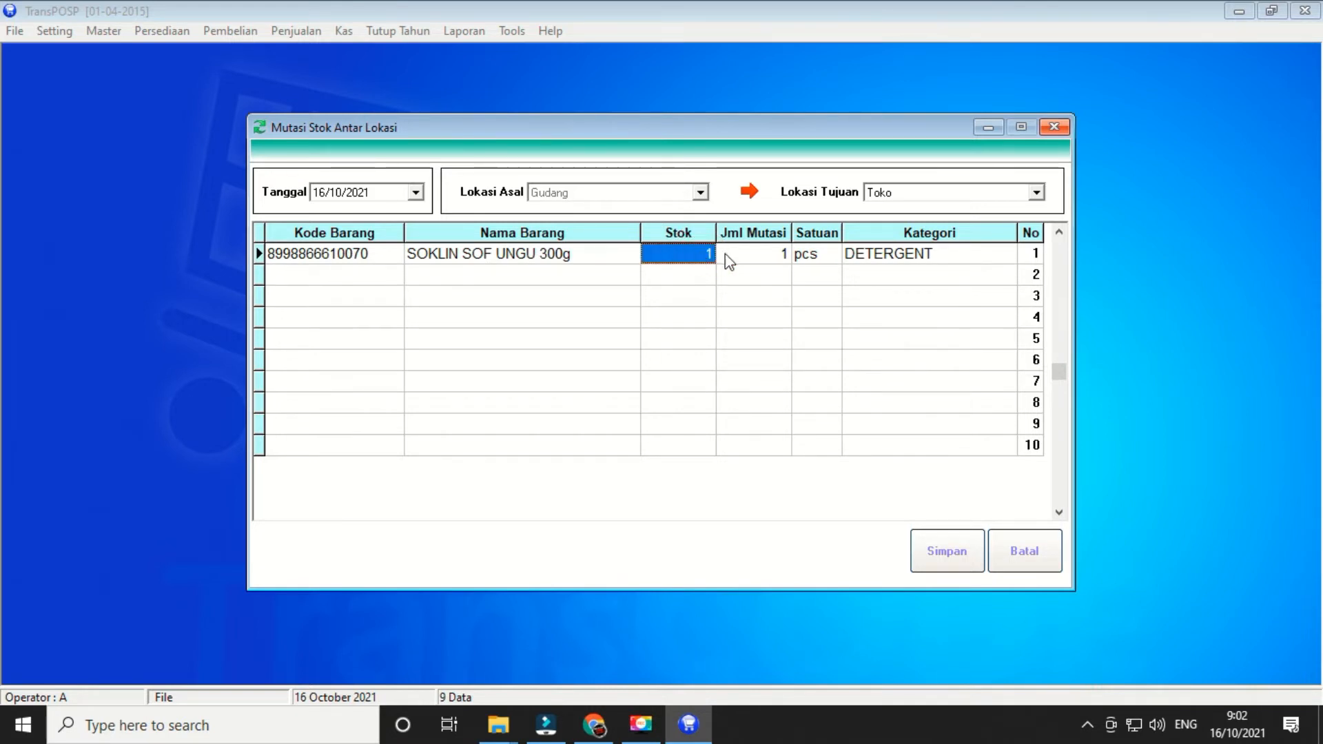
left_click(767, 257)
left_click(692, 259)
left_click(958, 555)
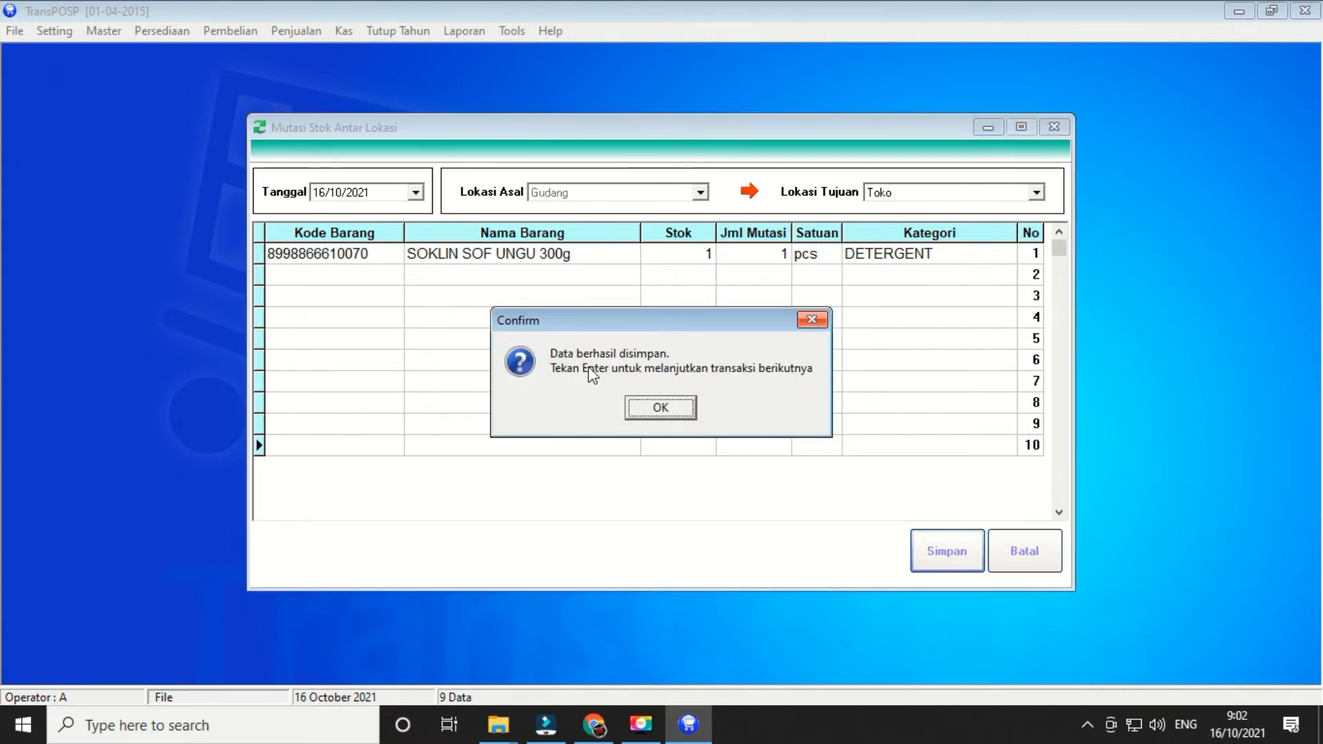
left_click(679, 407)
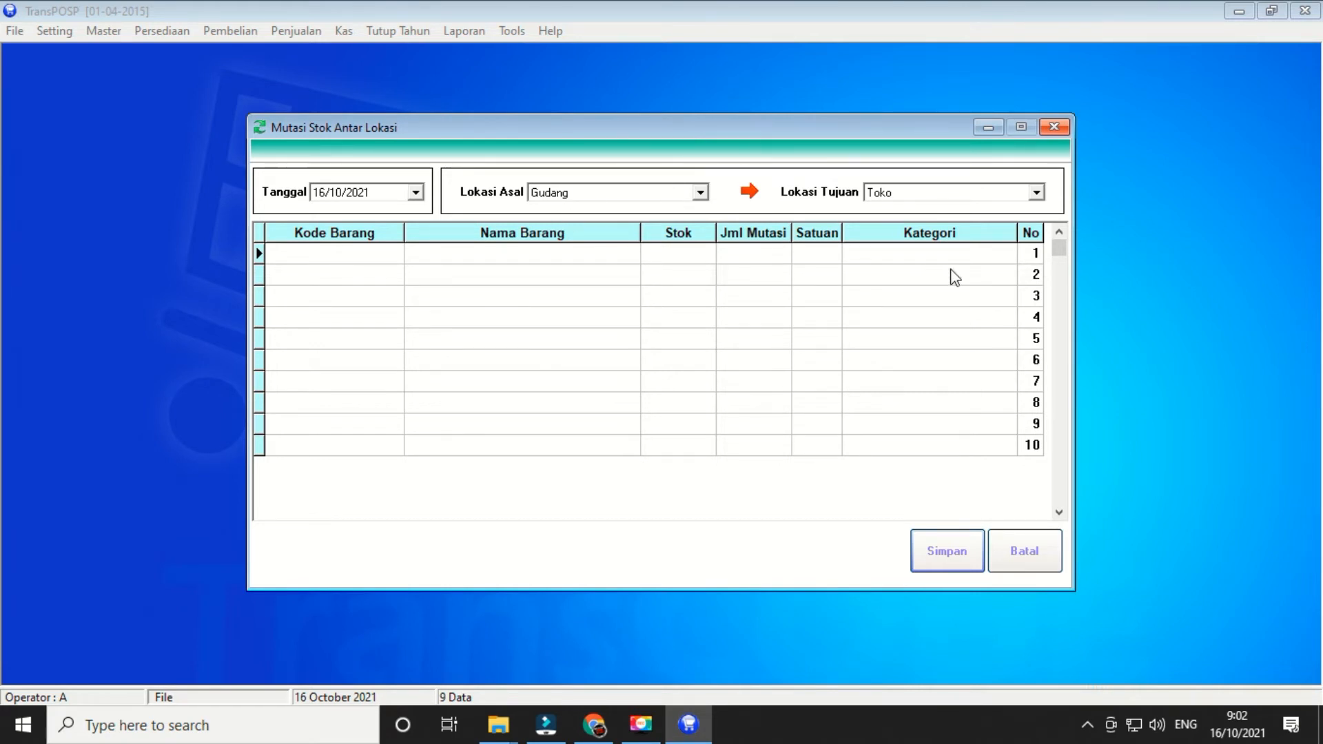
- Exit the stock transfer window and start a new count in Daftar Stock Opname
left_click(1054, 127)
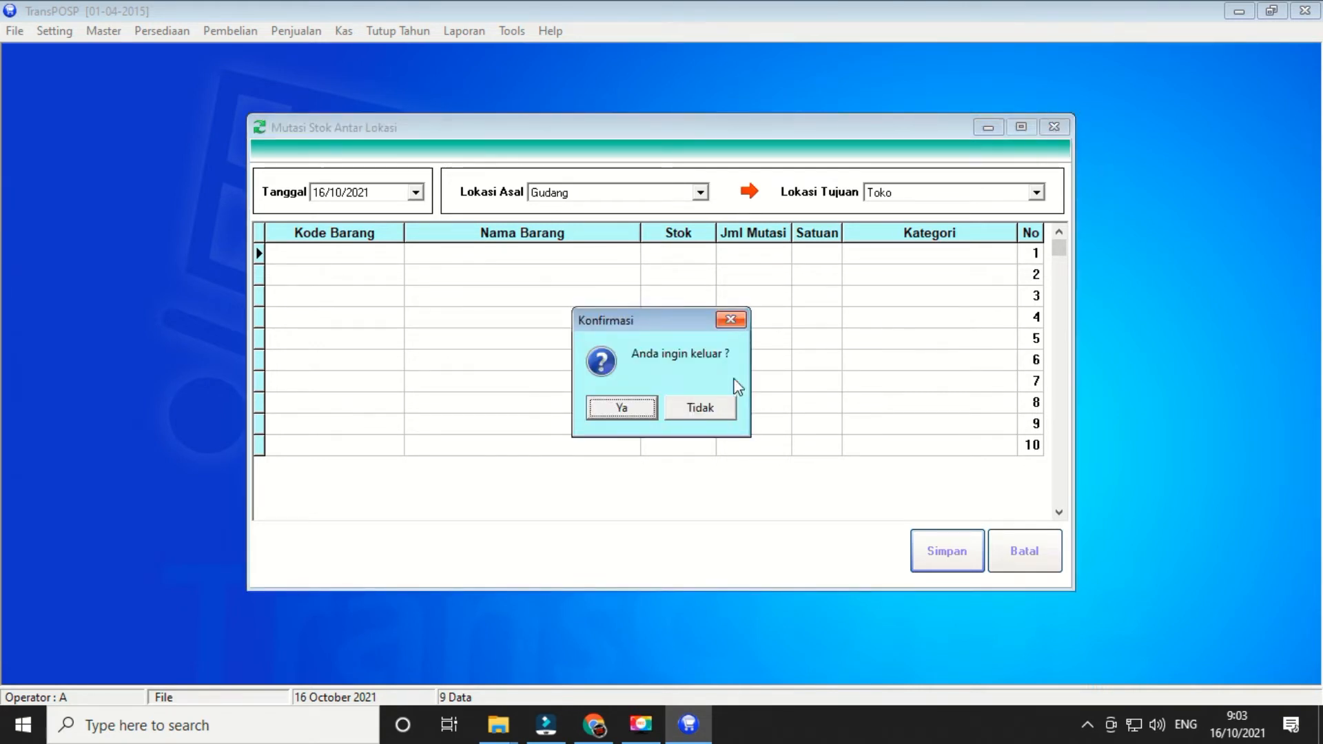
left_click(620, 407)
left_click(162, 31)
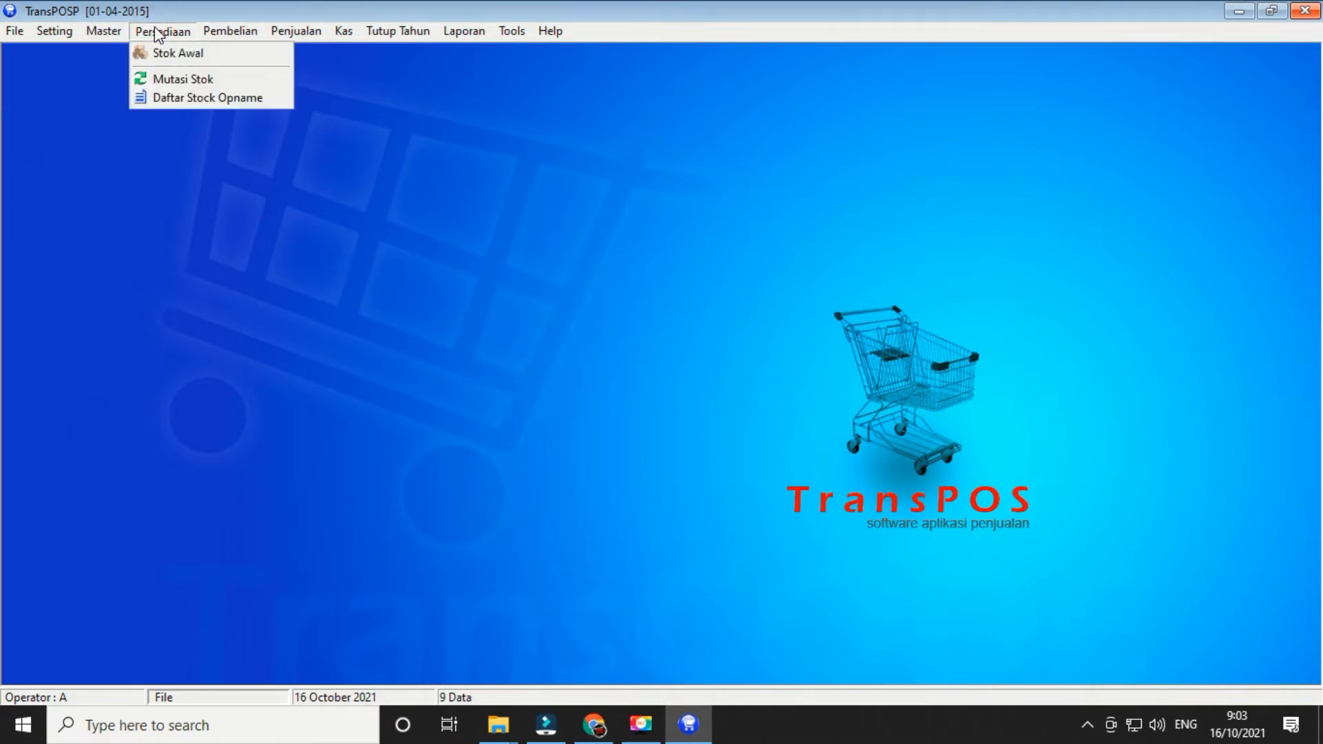
left_click(172, 97)
left_click(69, 677)
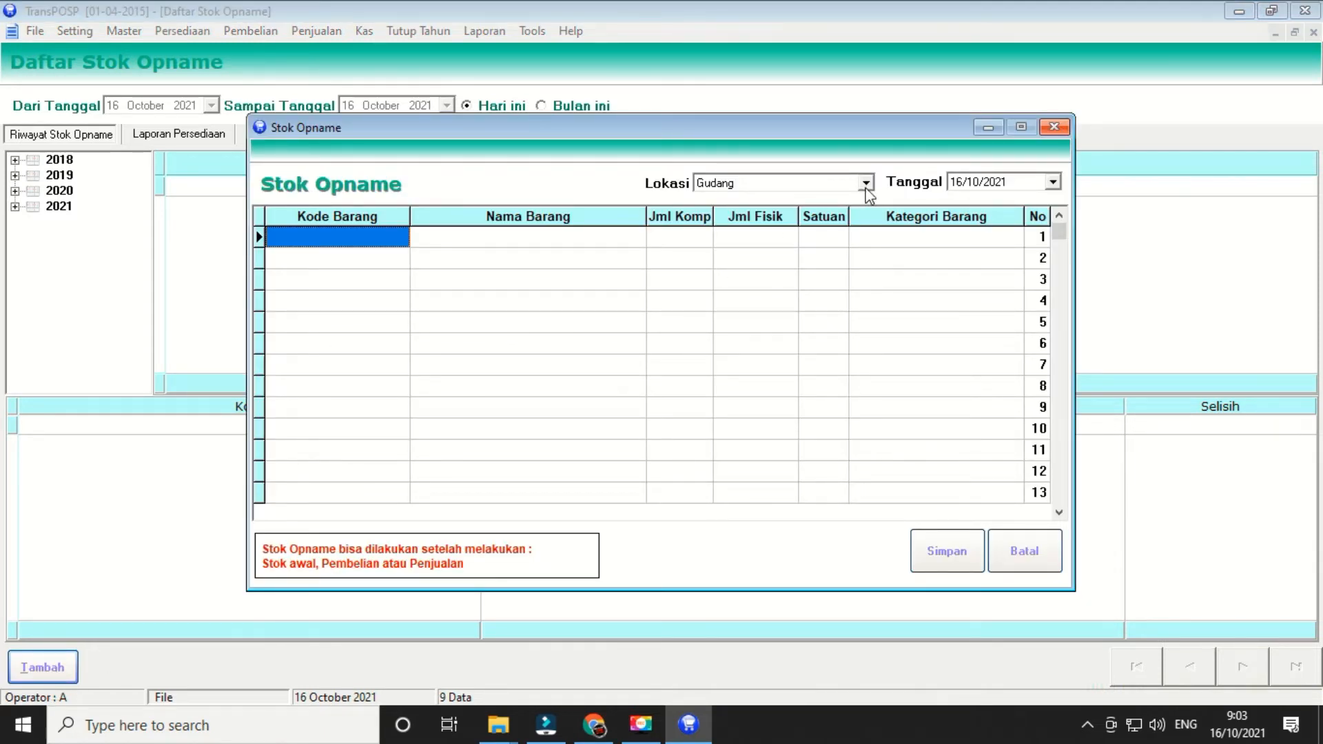
- Enter a physical count of 5 for the row 1 item, then close the stock count window
left_click(378, 242)
left_click(519, 245)
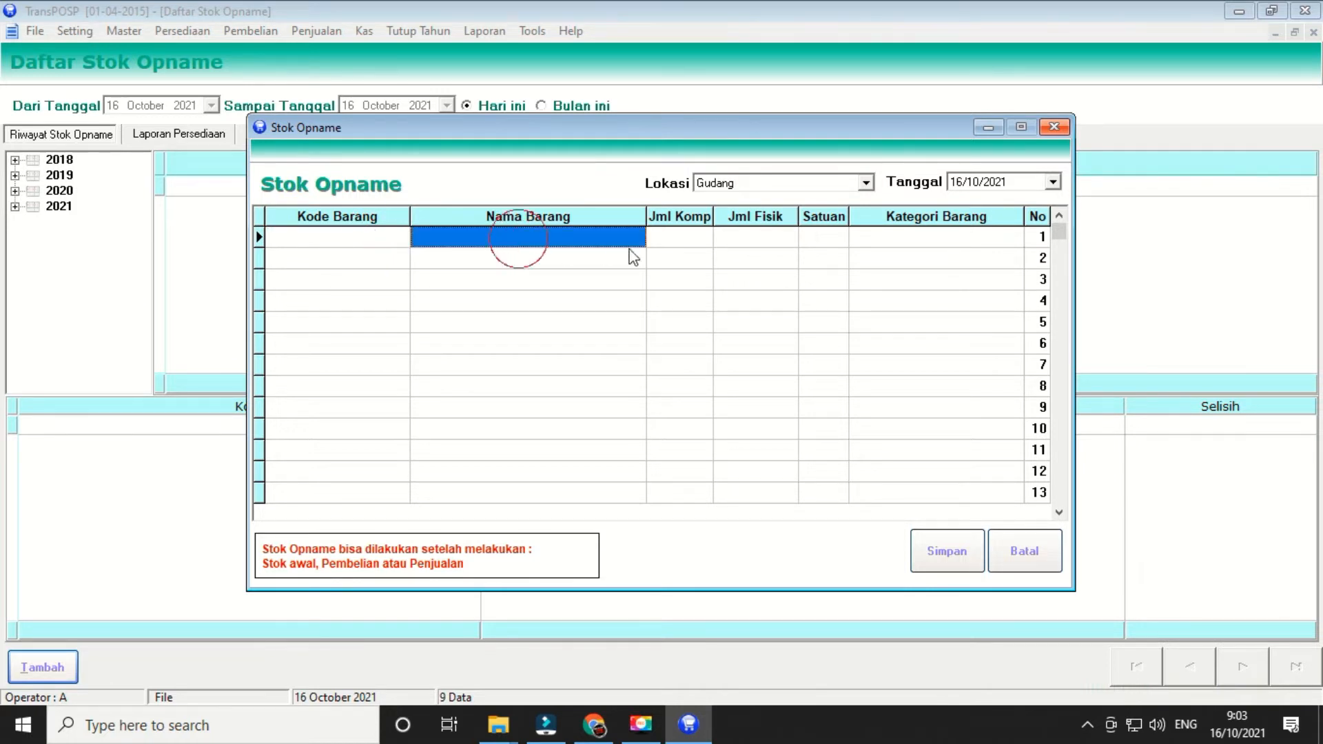
left_click(693, 242)
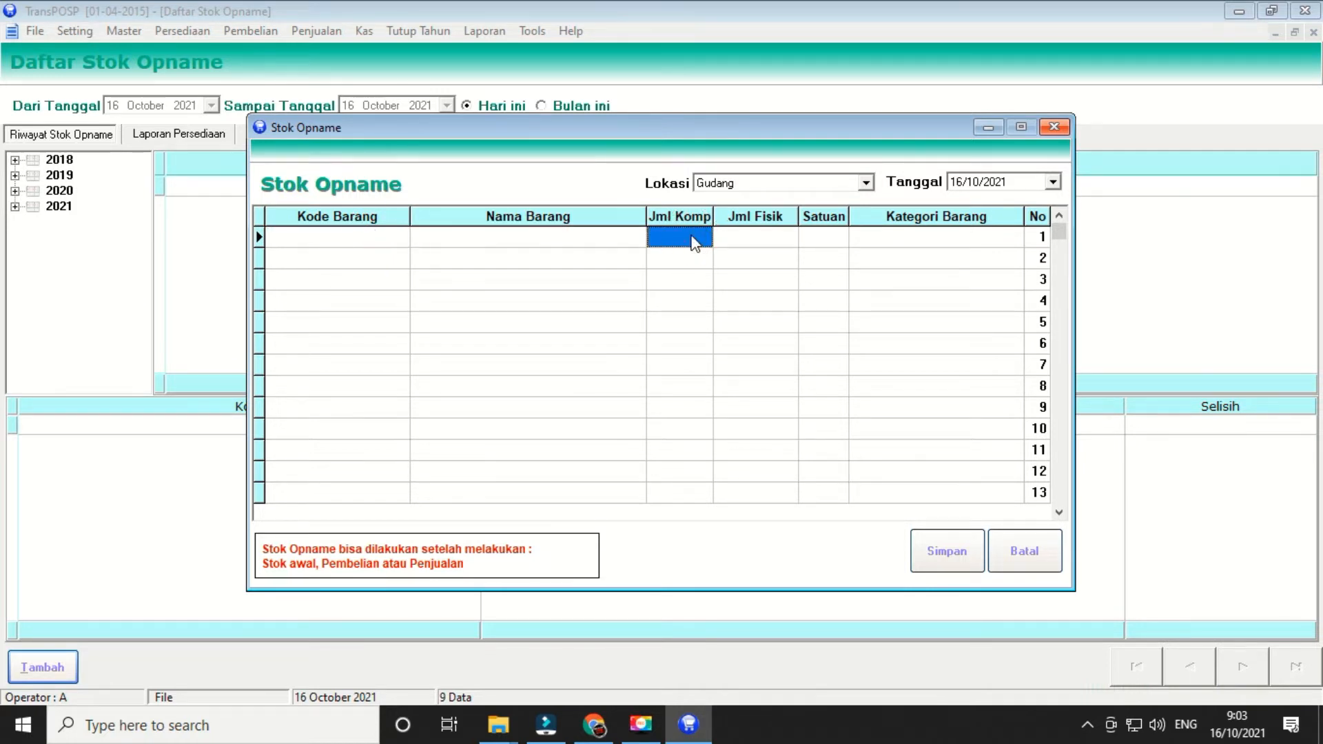
left_click(773, 245)
left_click(694, 248)
left_click(772, 247)
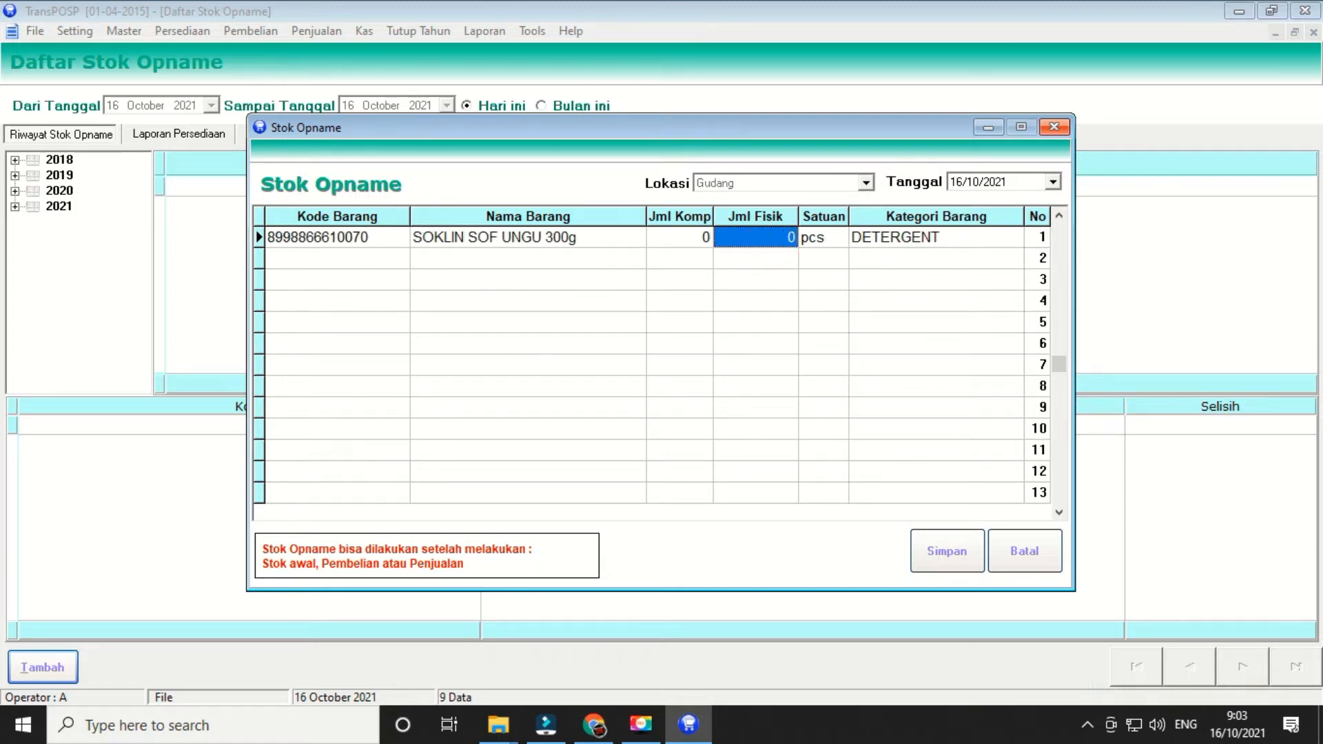
type("5")
key("Return")
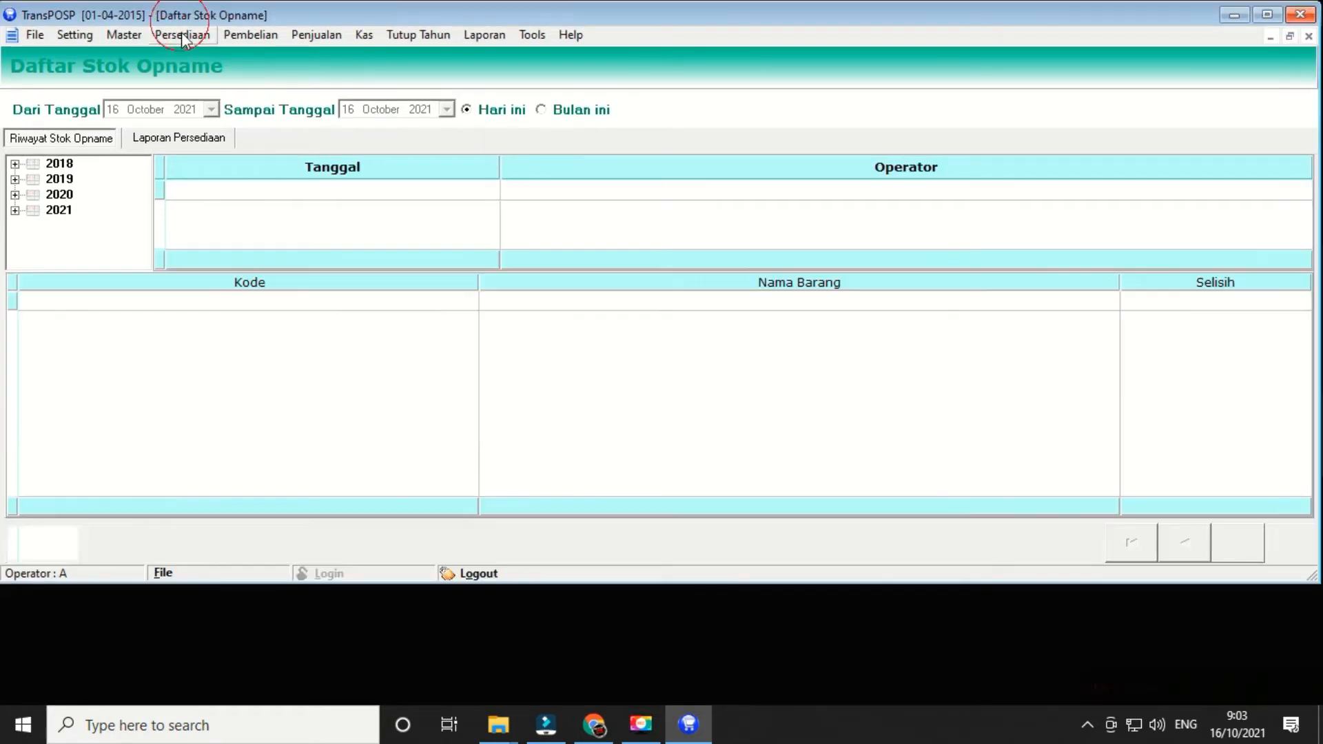
left_click(1313, 38)
- Open the Pembelian menu in the menu bar
left_click(222, 31)
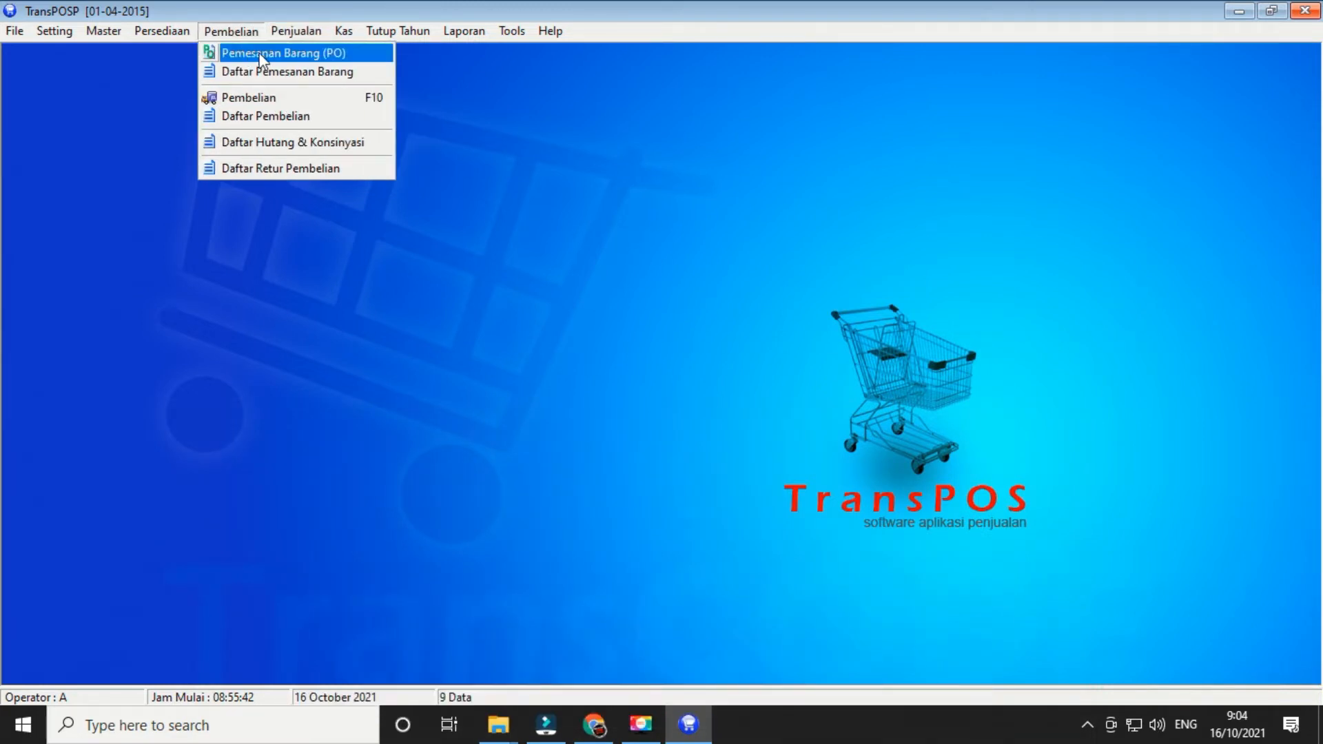
left_click(300, 52)
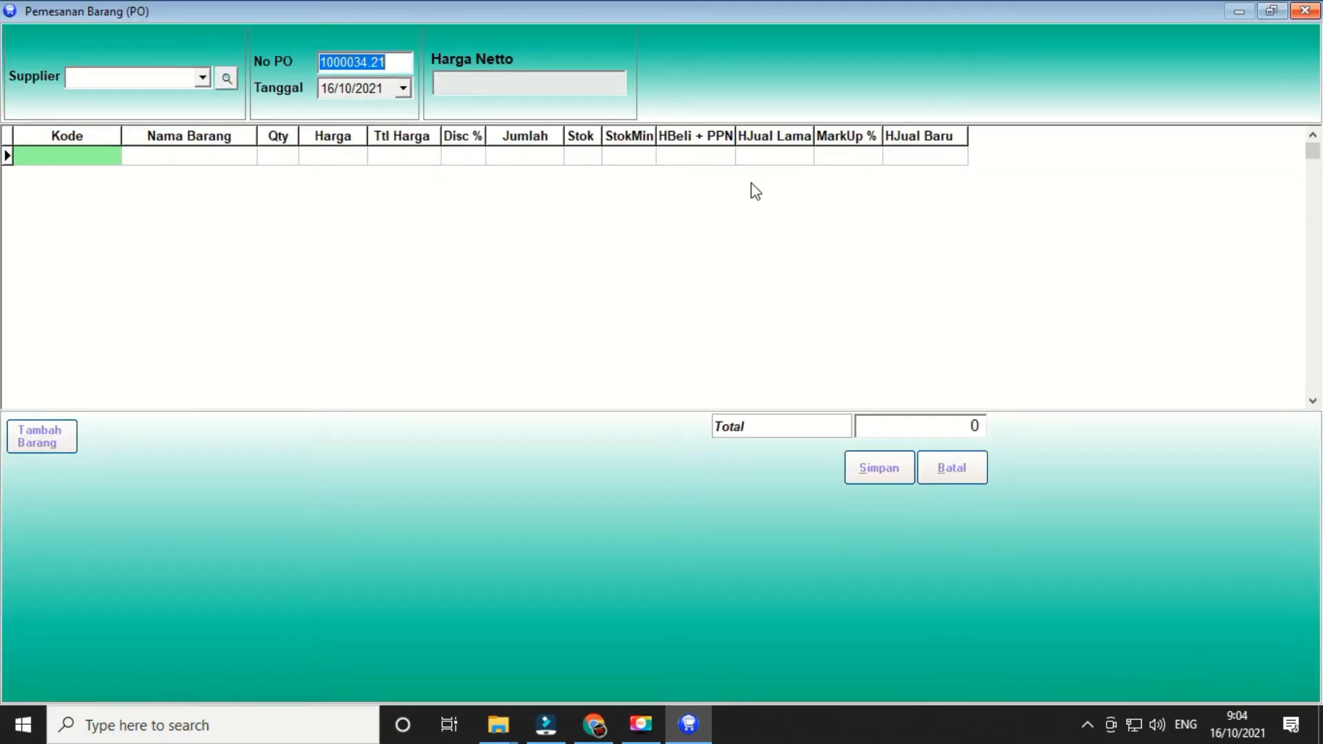
left_click(1305, 11)
left_click(594, 414)
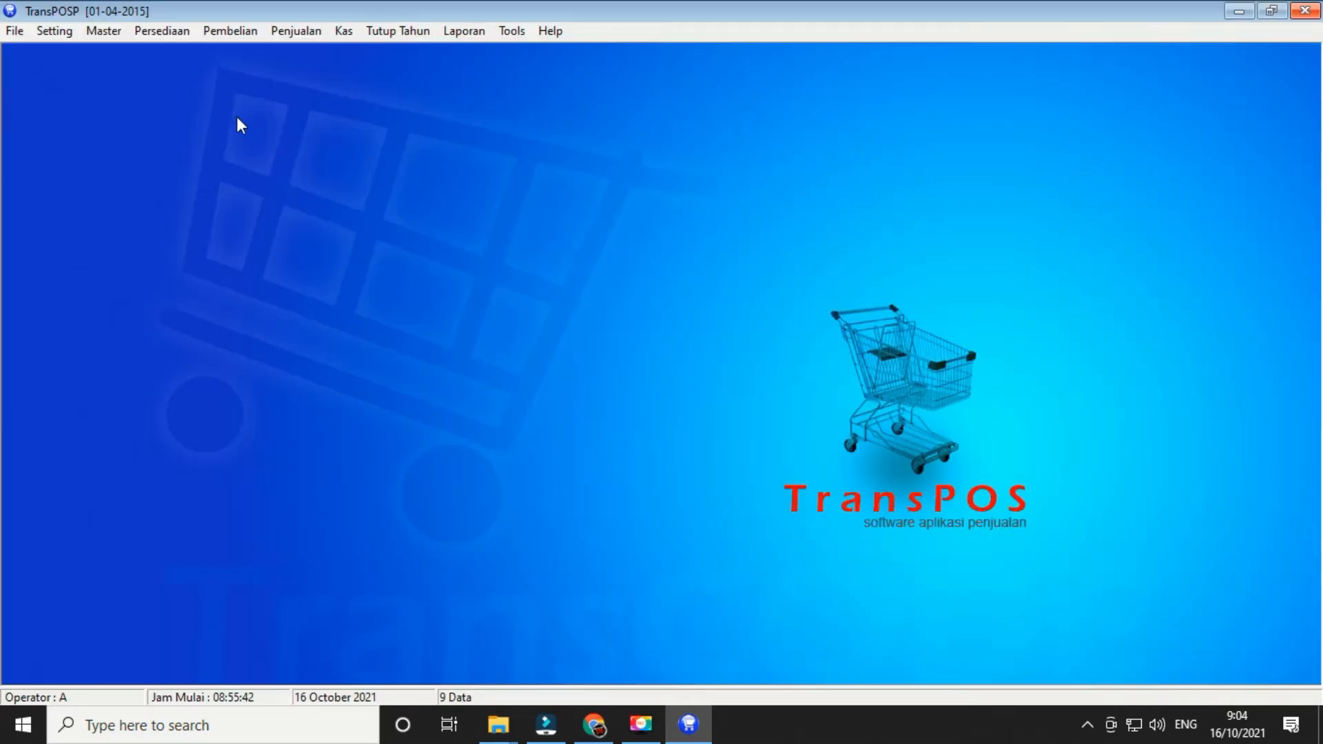
left_click(211, 30)
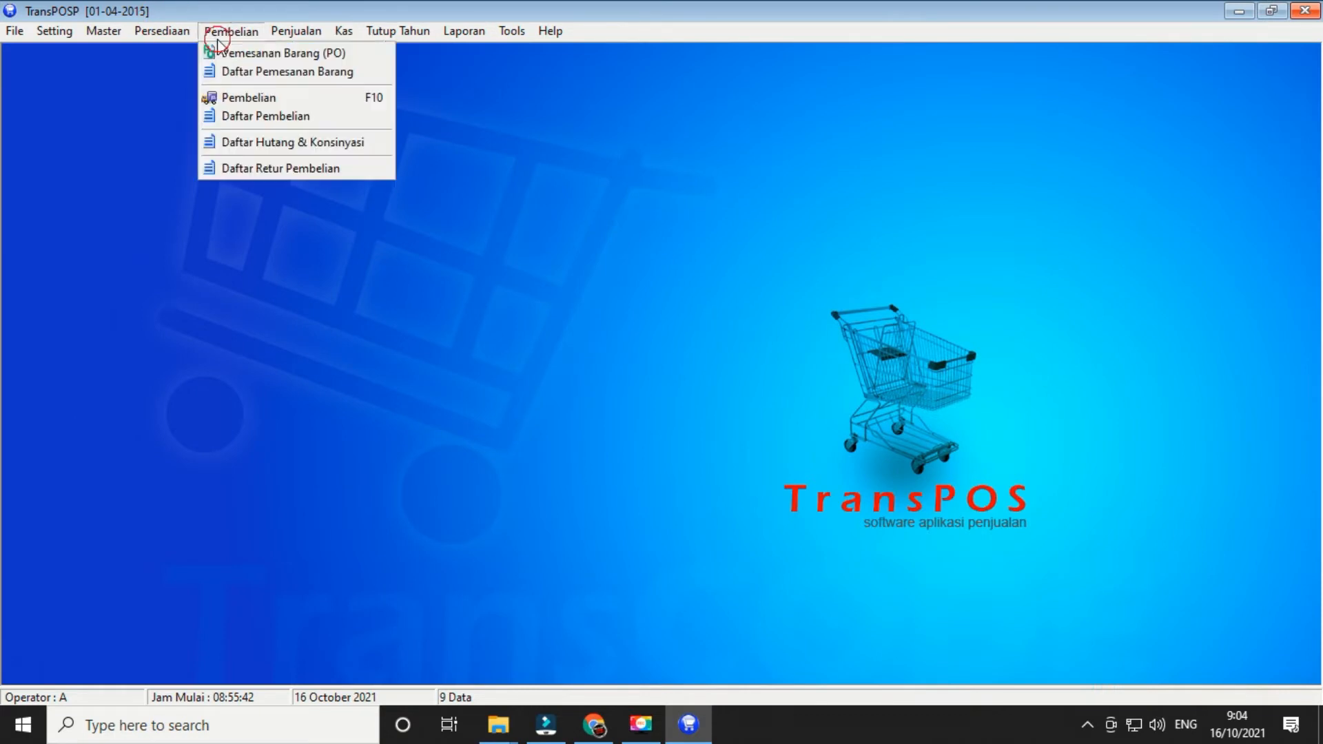
left_click(277, 73)
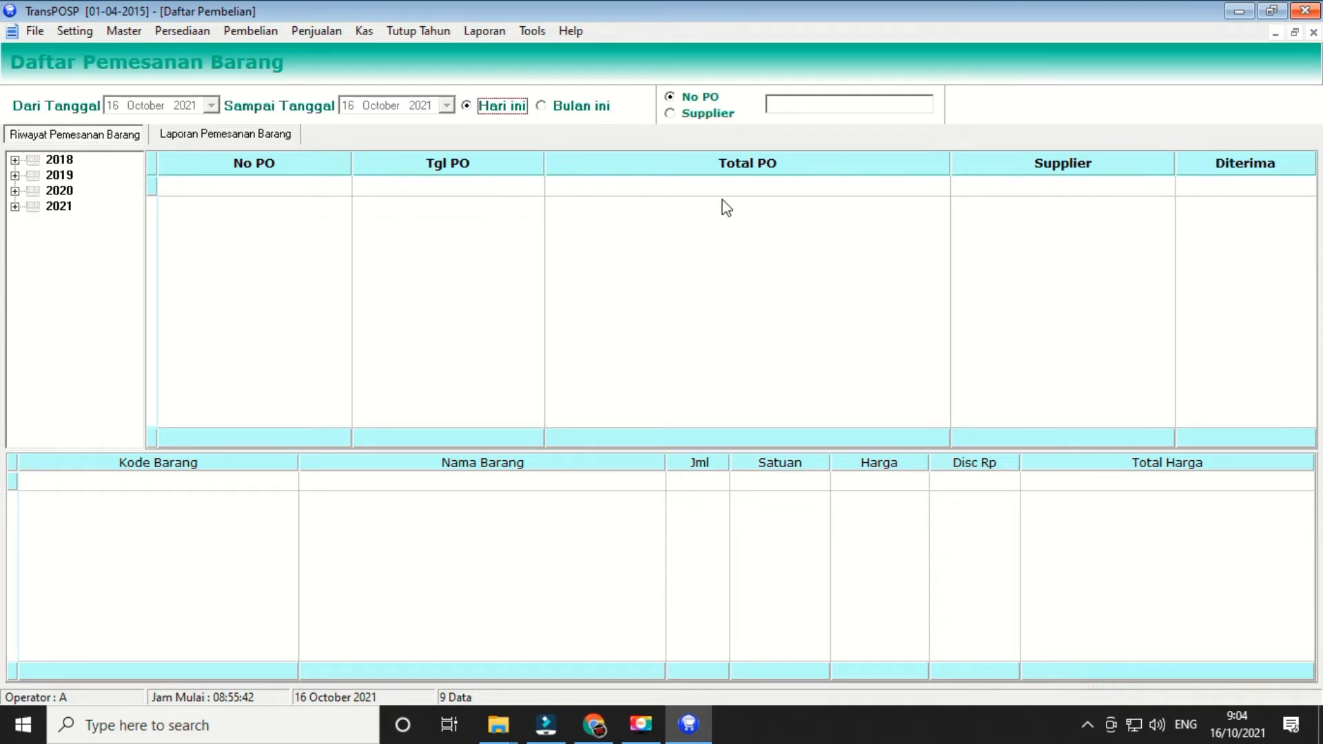
left_click(1314, 32)
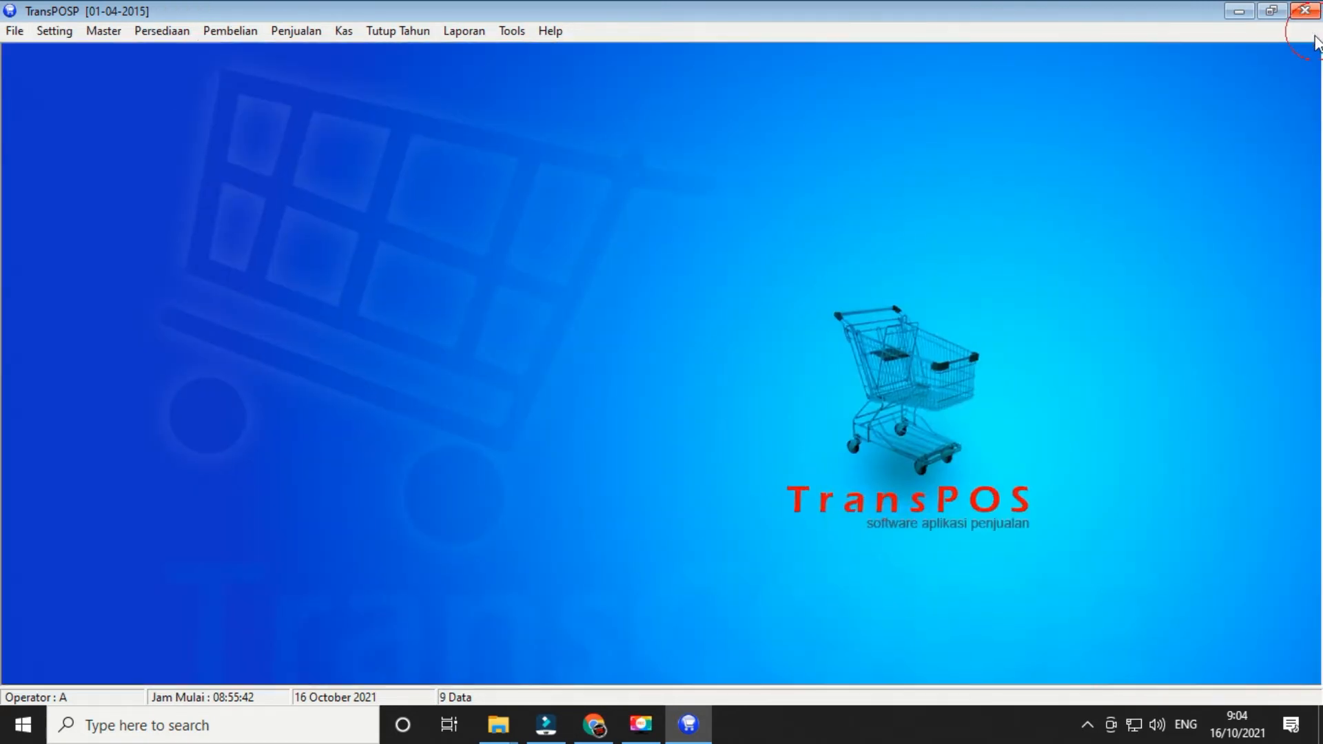
left_click(221, 29)
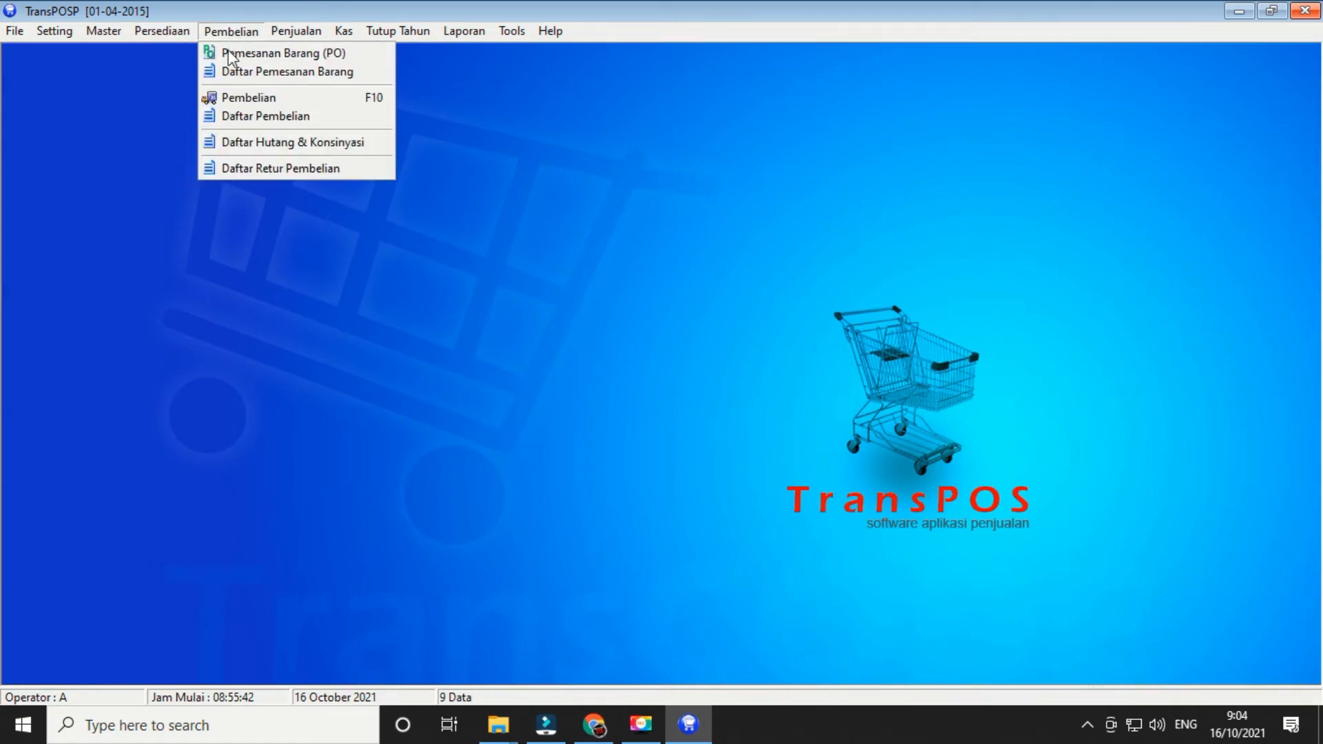
left_click(221, 97)
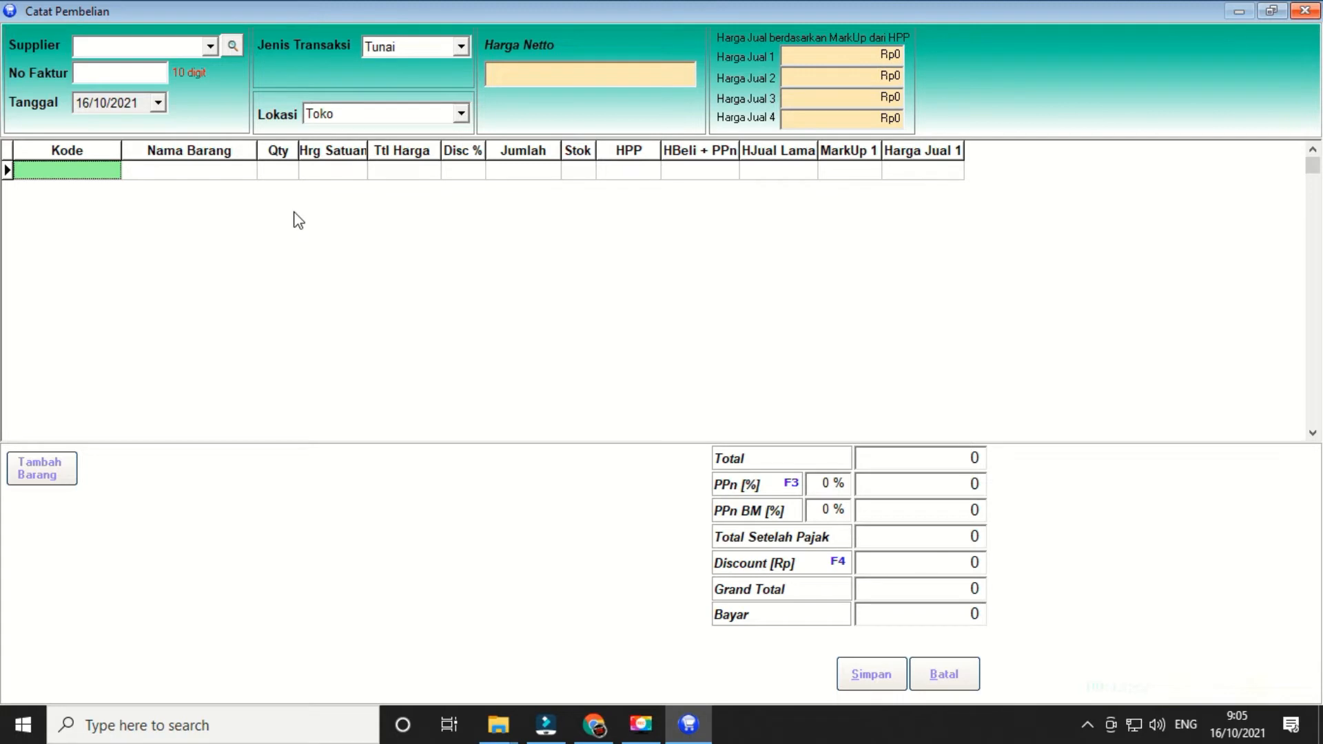
left_click(1306, 13)
left_click(1307, 13)
left_click(632, 407)
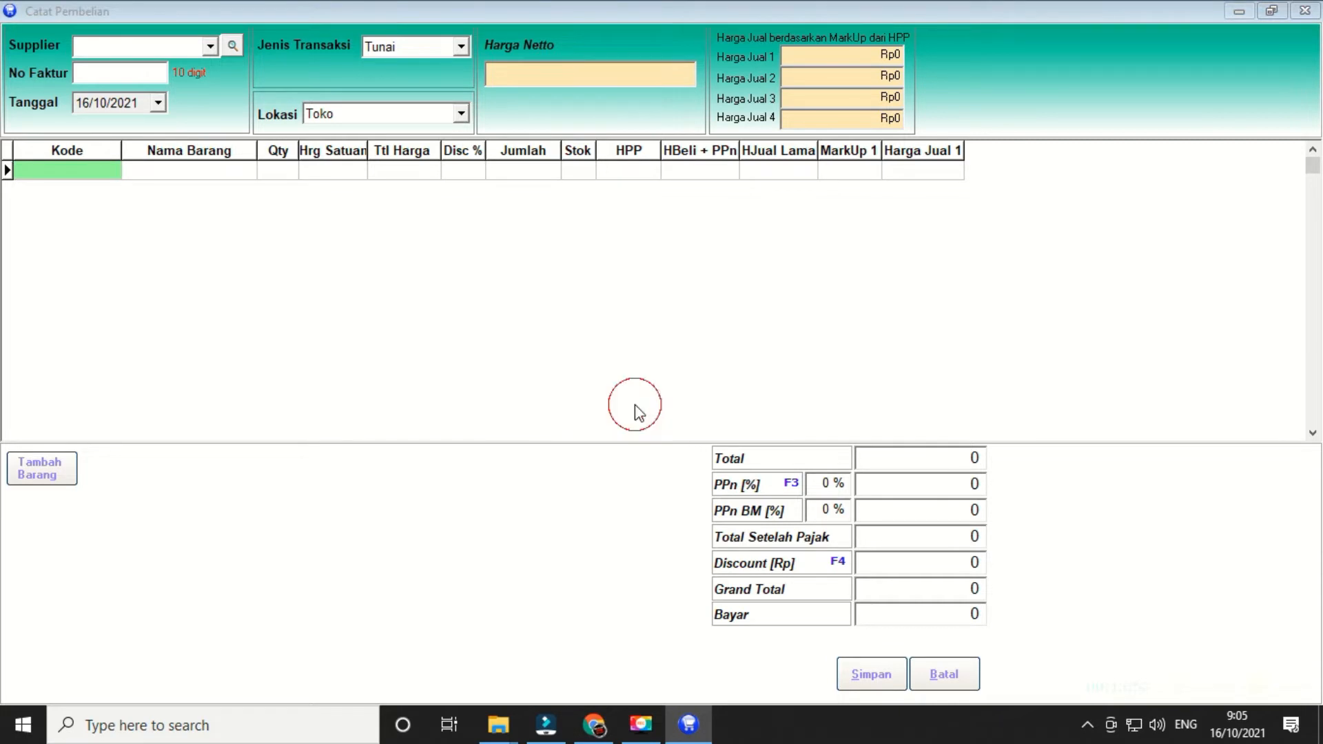
- Switch the colour style to Style TC 2 in Tools > Warna
left_click(508, 30)
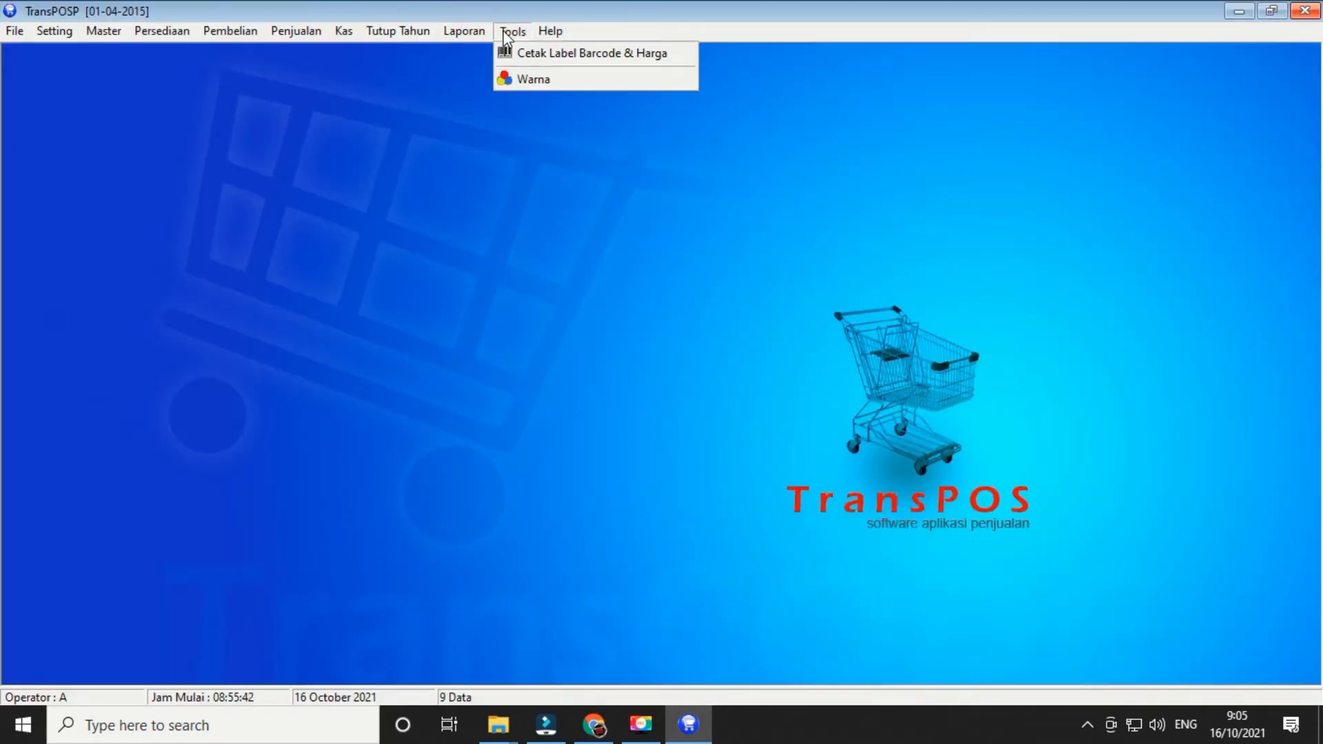
left_click(534, 76)
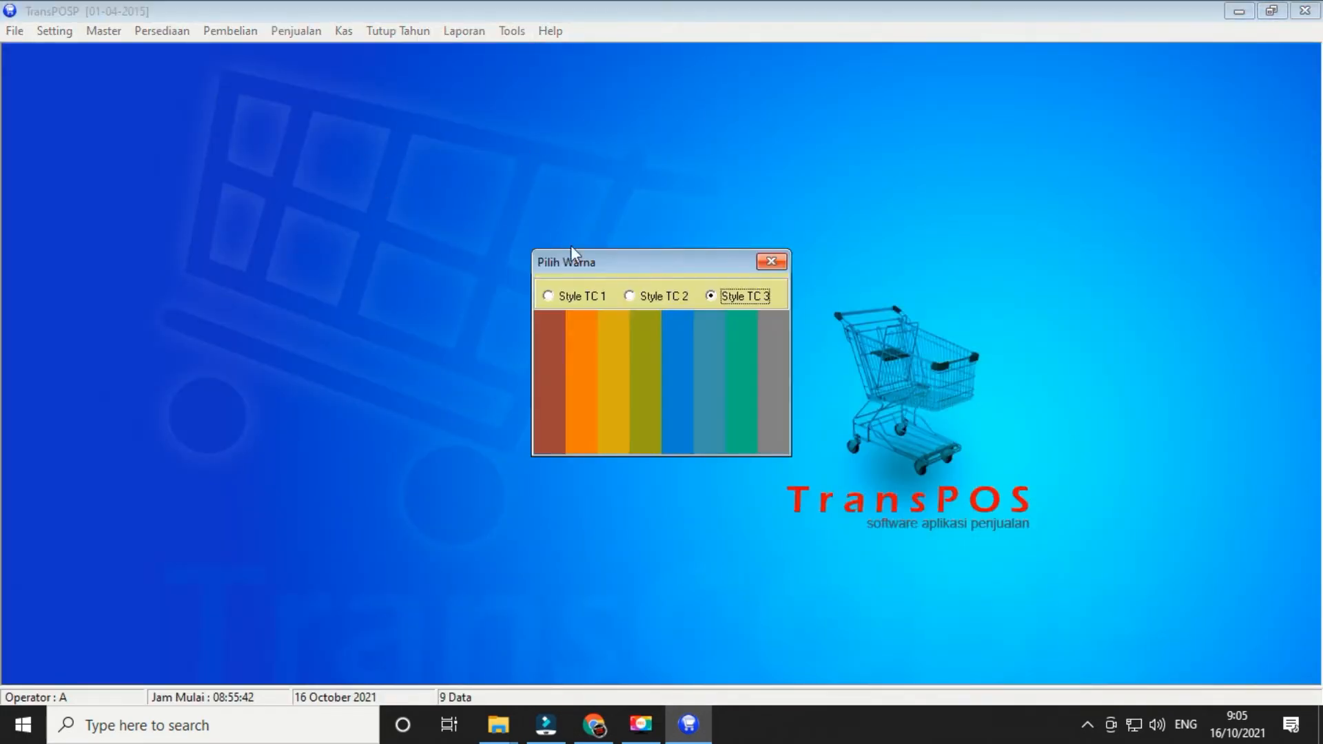
left_click(631, 296)
left_click(772, 262)
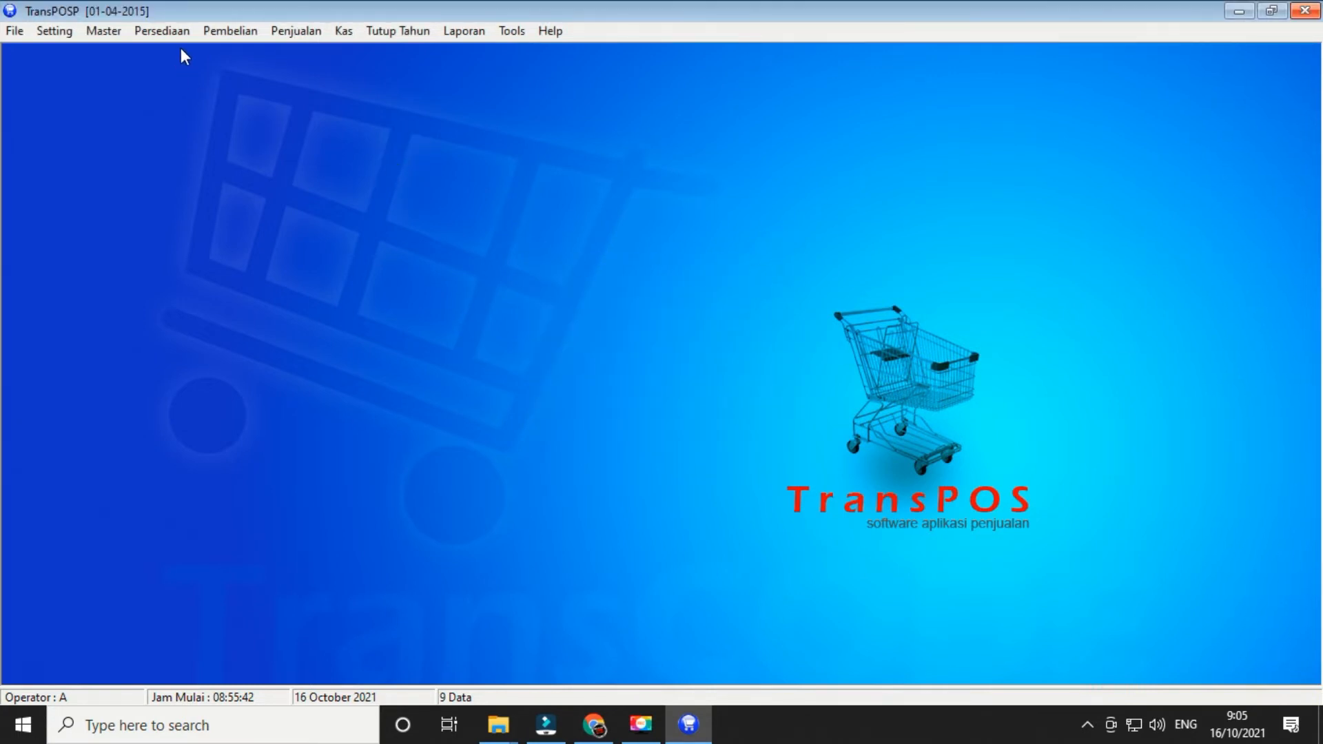
left_click(231, 31)
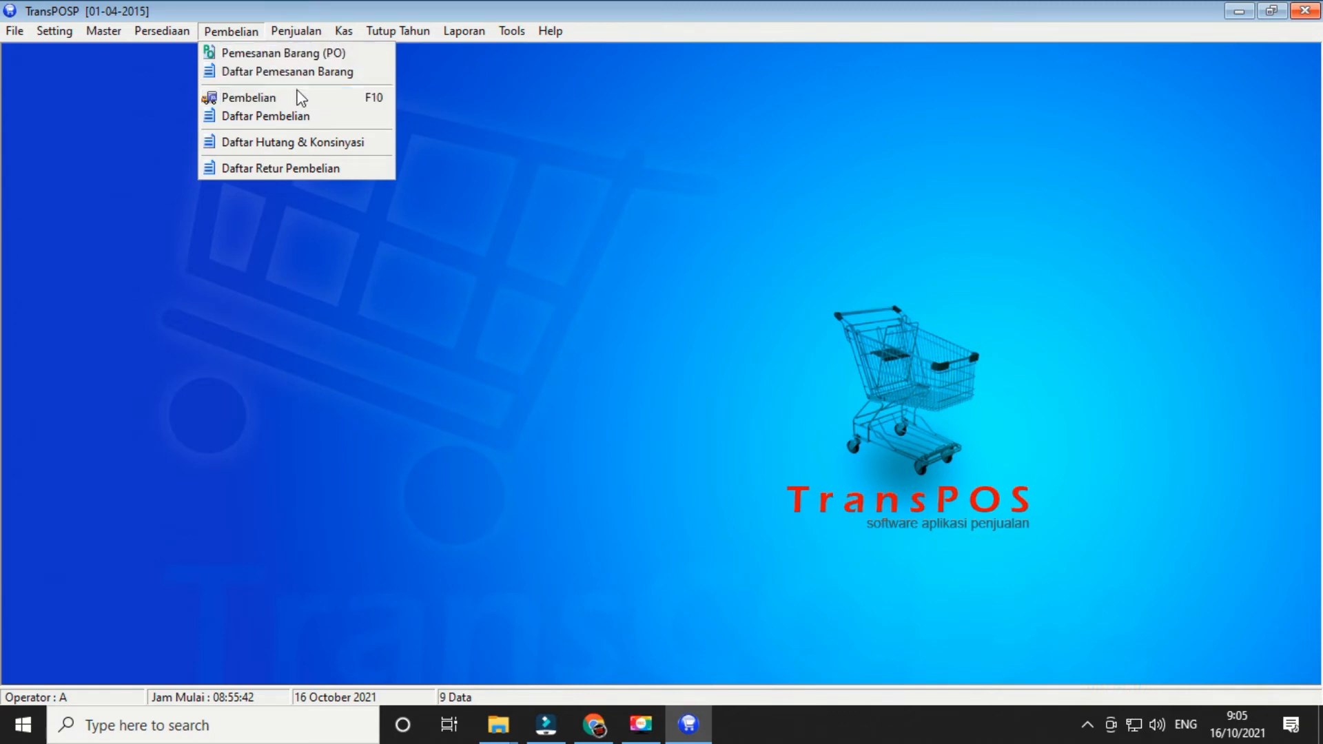
- Add MG BIMOLI 1 LITER ×12, the tea item ×10 and TOP KOPI MURNI 158G ×12 to a new PO by barcode
left_click(250, 51)
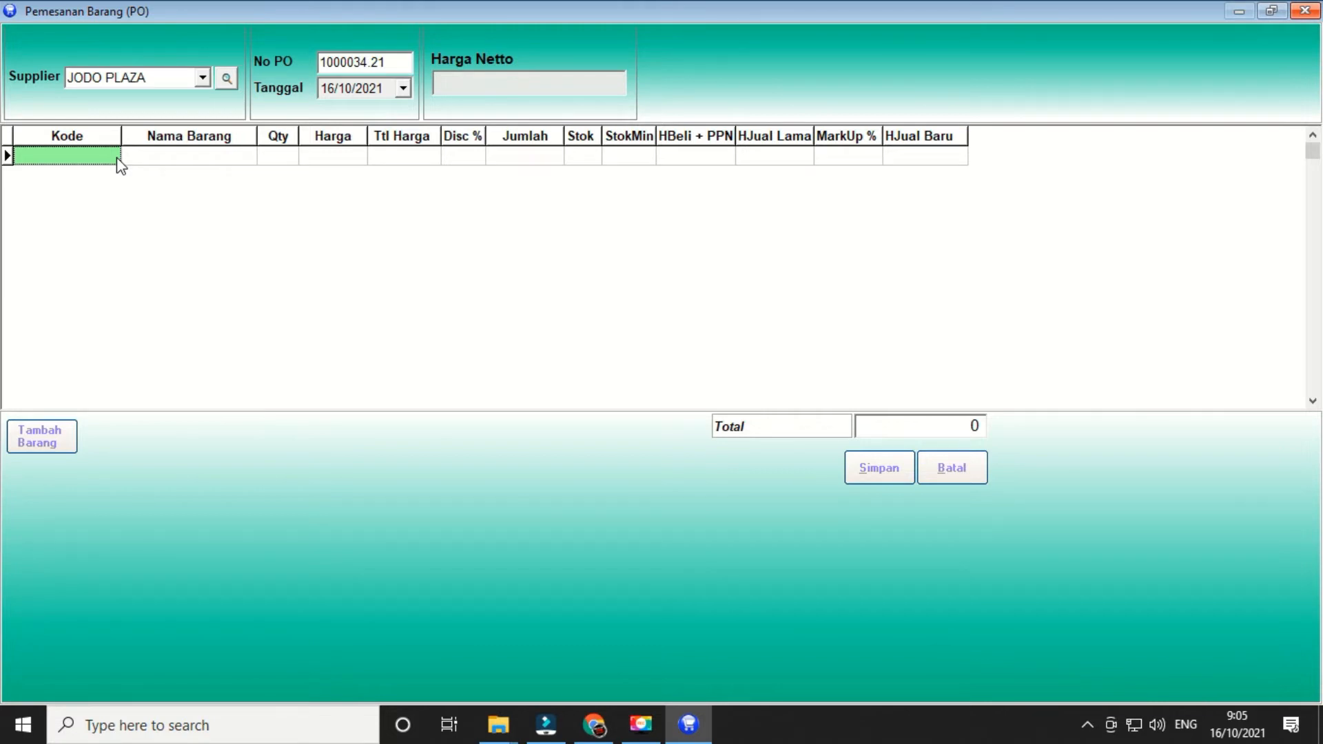
type("8992628022156")
key("Return")
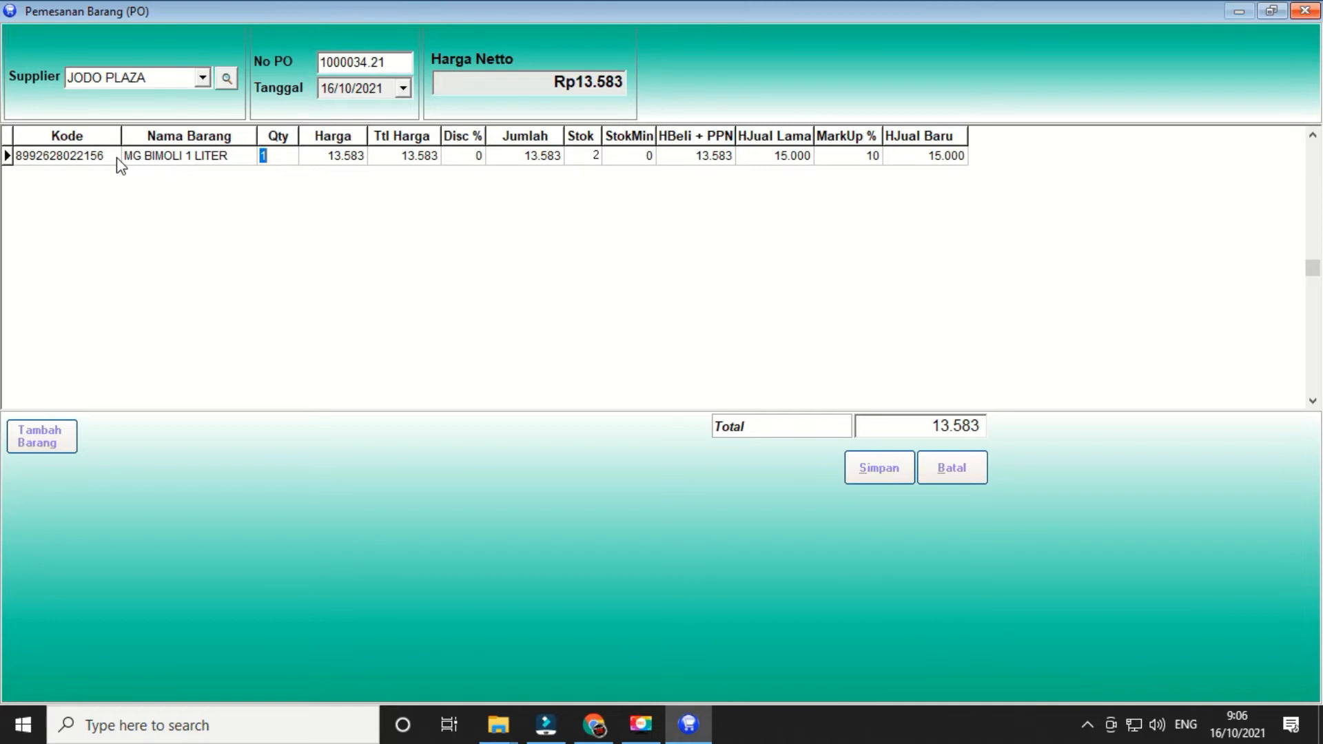
type("12")
key("Return")
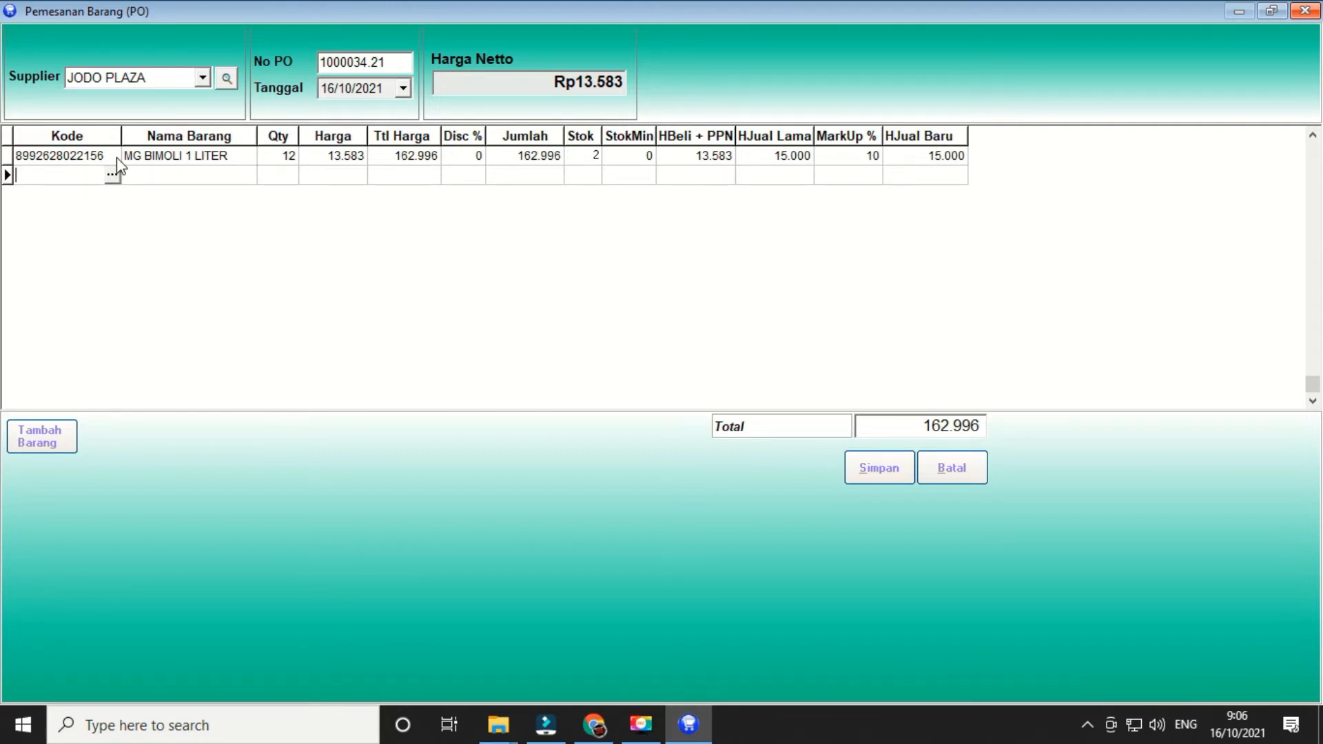
type("8997004540101")
key("Return")
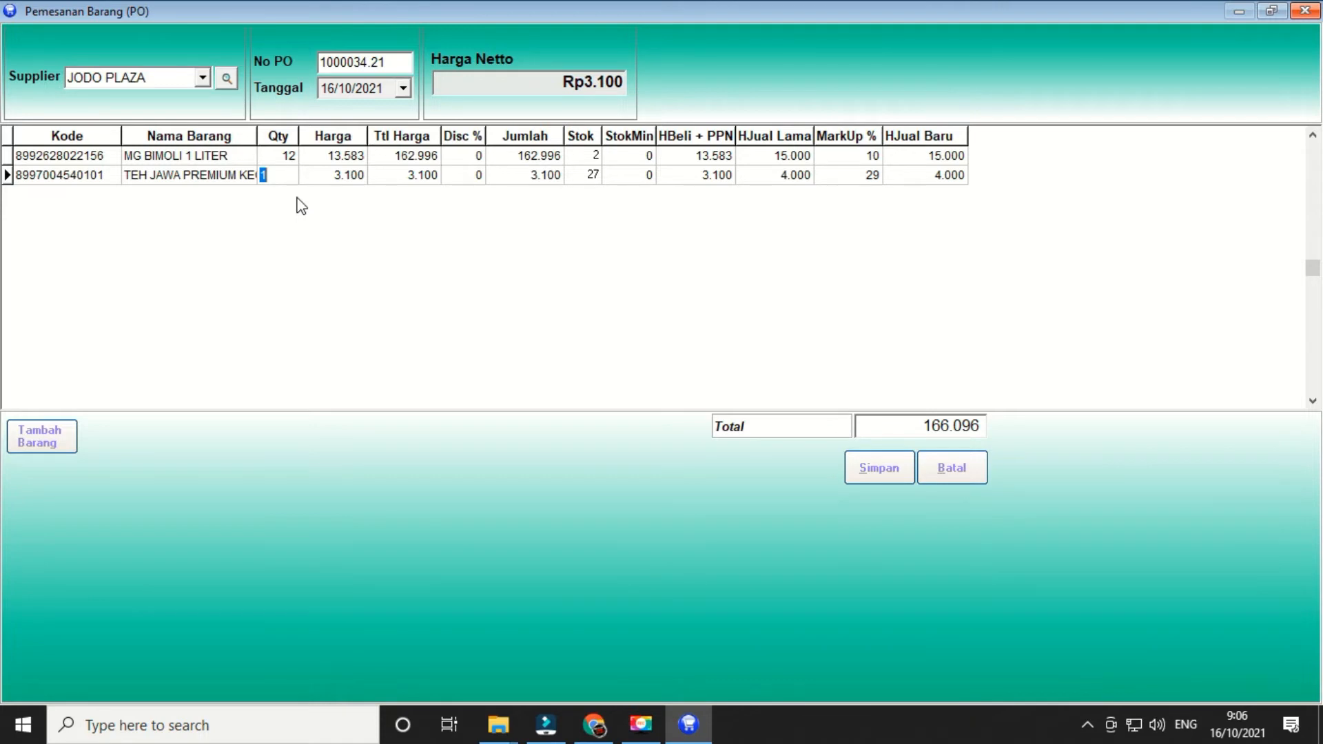
type("10")
key("Return")
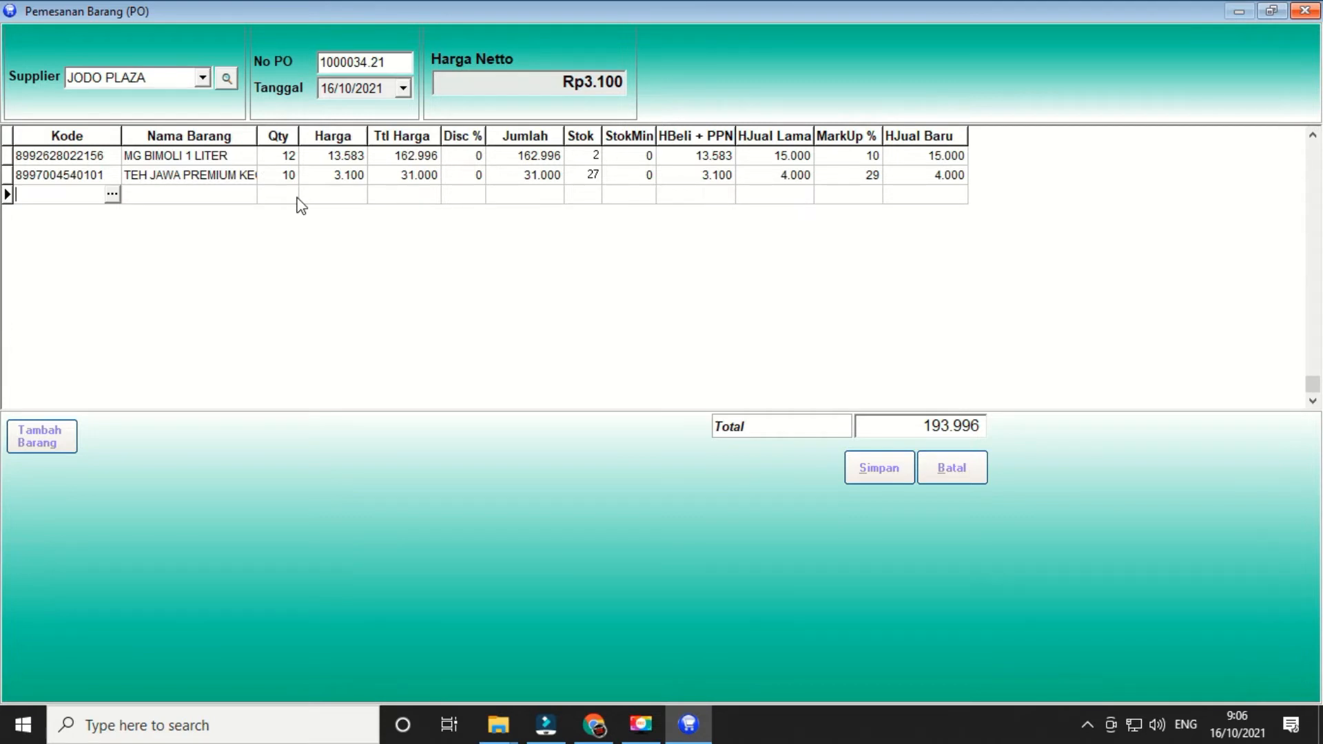
type("8998866200646")
key("Return")
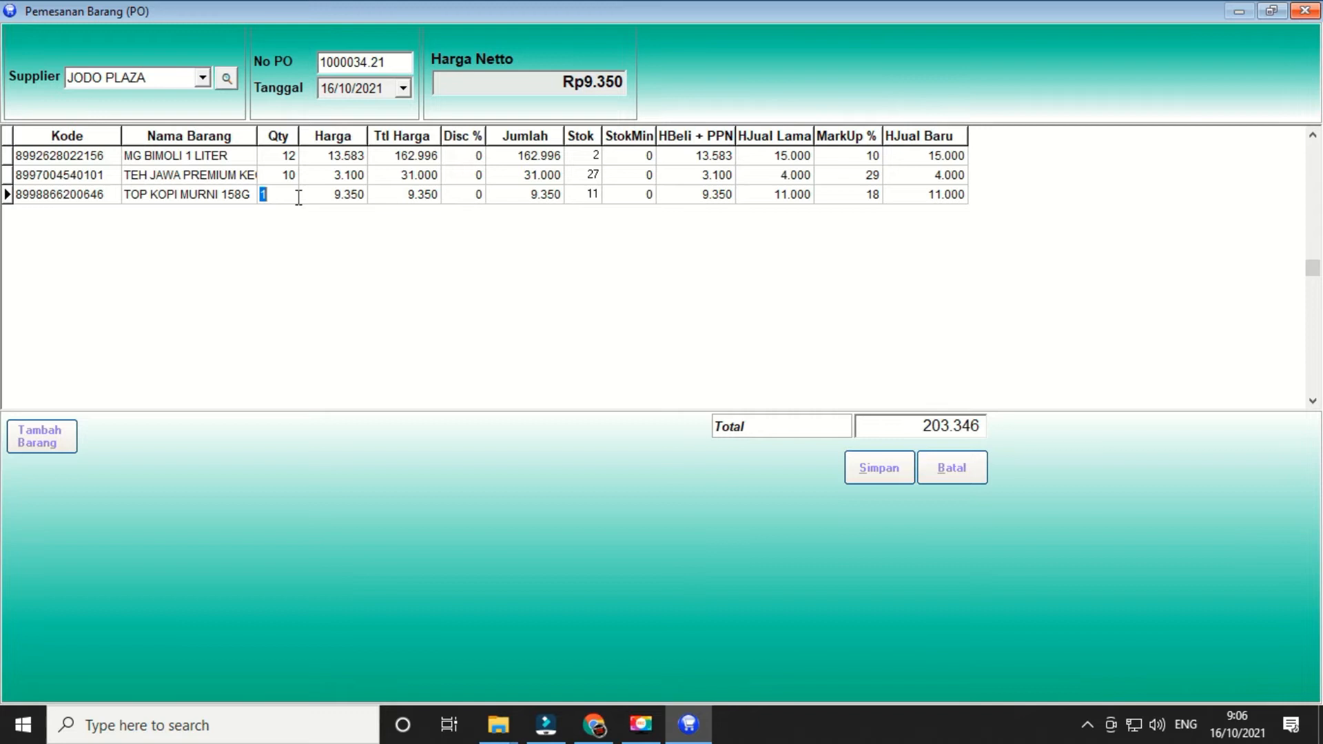
type("12")
key("Return")
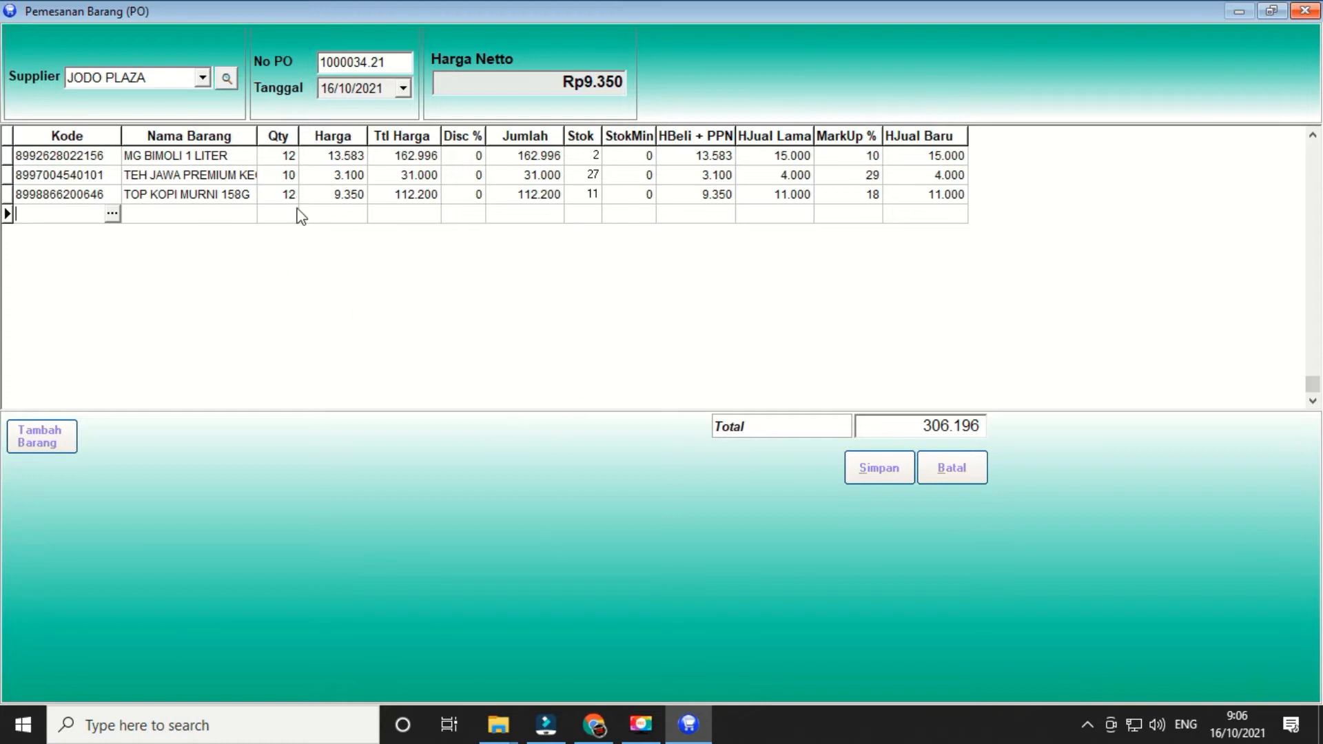
- Save the purchase order, acknowledge the confirmation and close the form
left_click(883, 472)
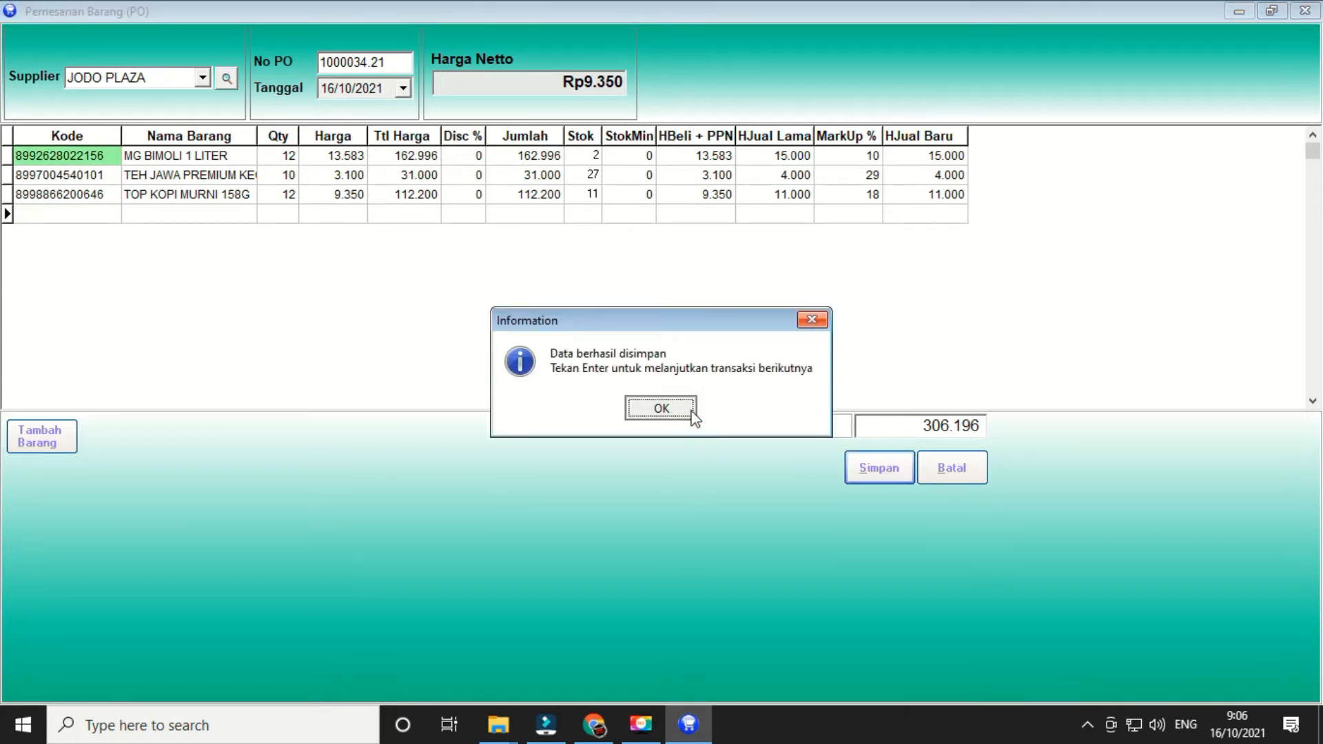
left_click(692, 414)
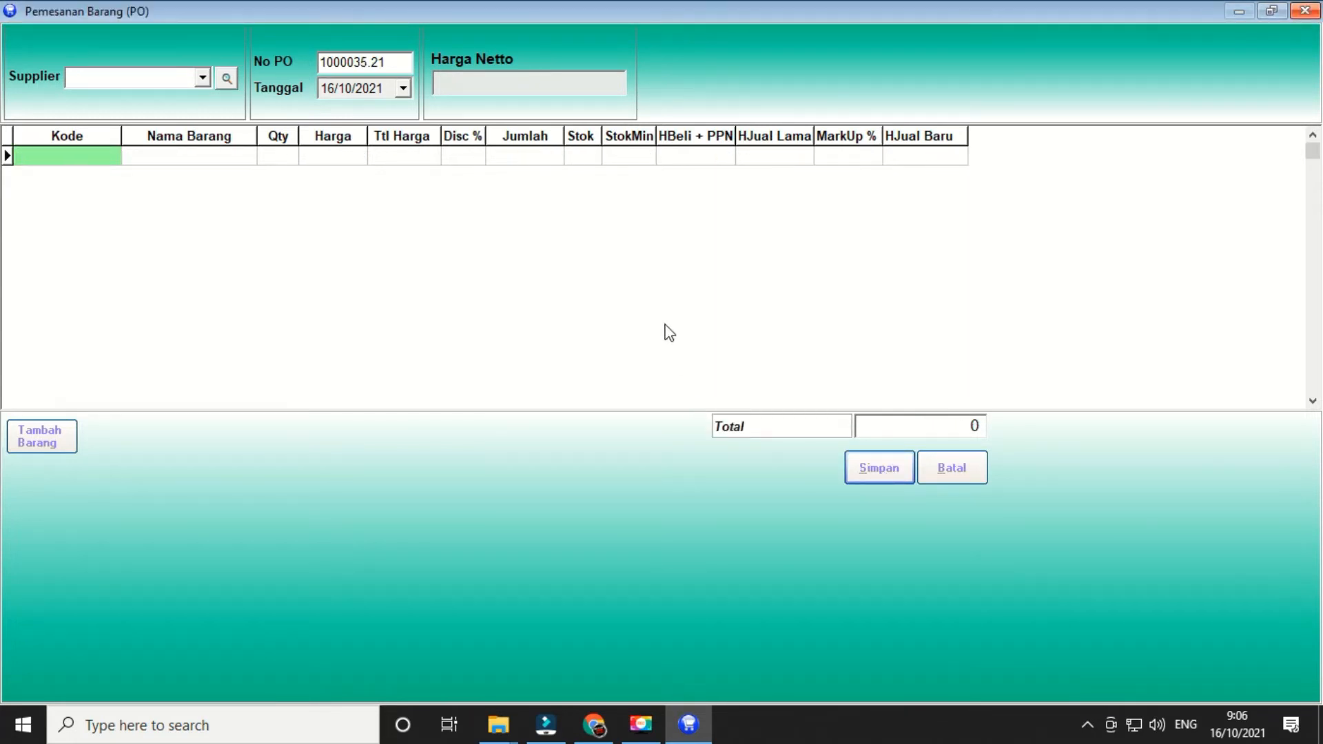
left_click(1310, 10)
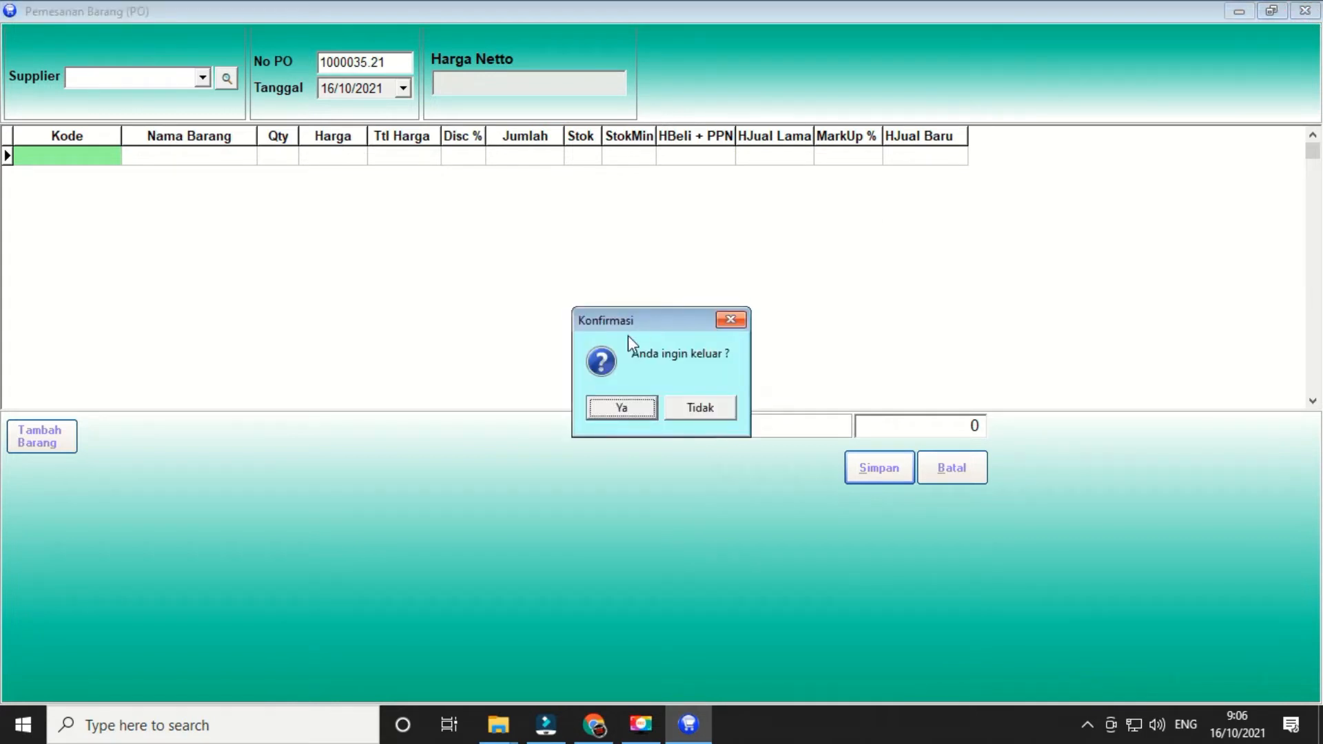
- Exit the PO form and list October 2021's purchase orders, selecting order 1000034.21
left_click(646, 408)
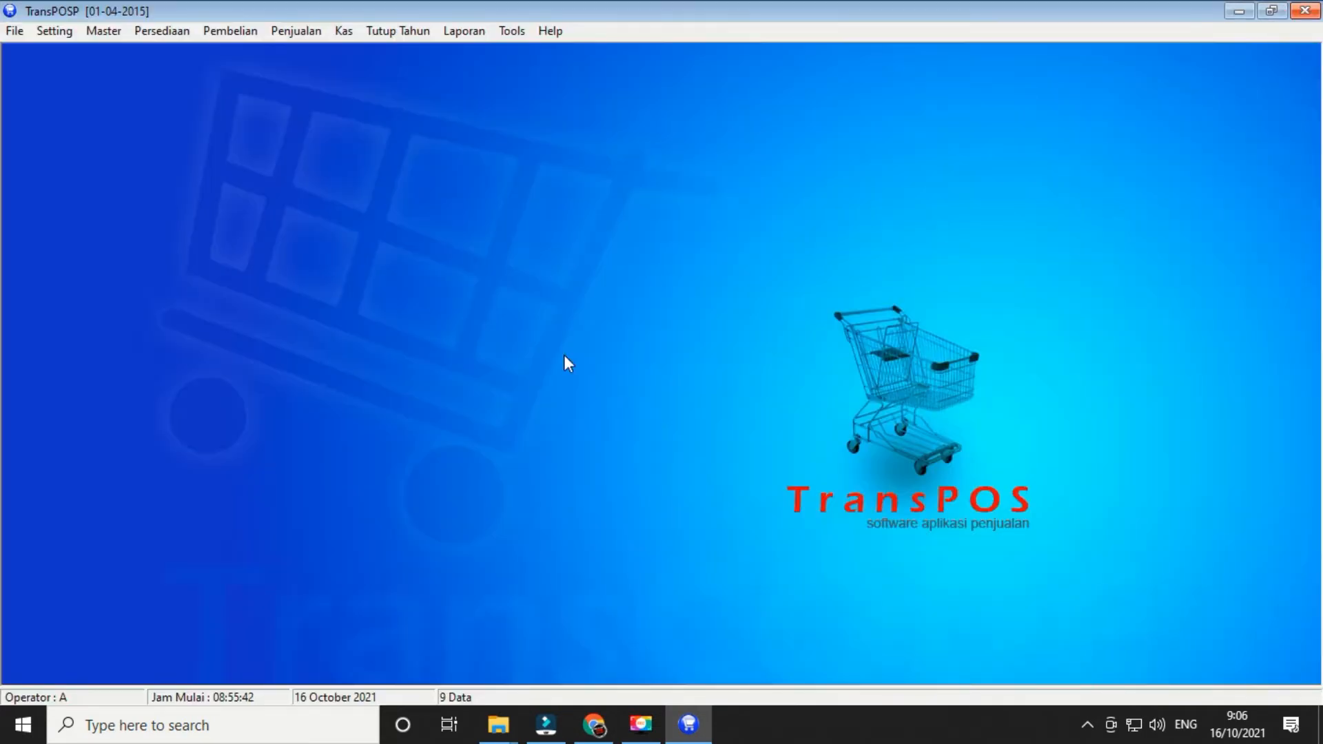
left_click(229, 30)
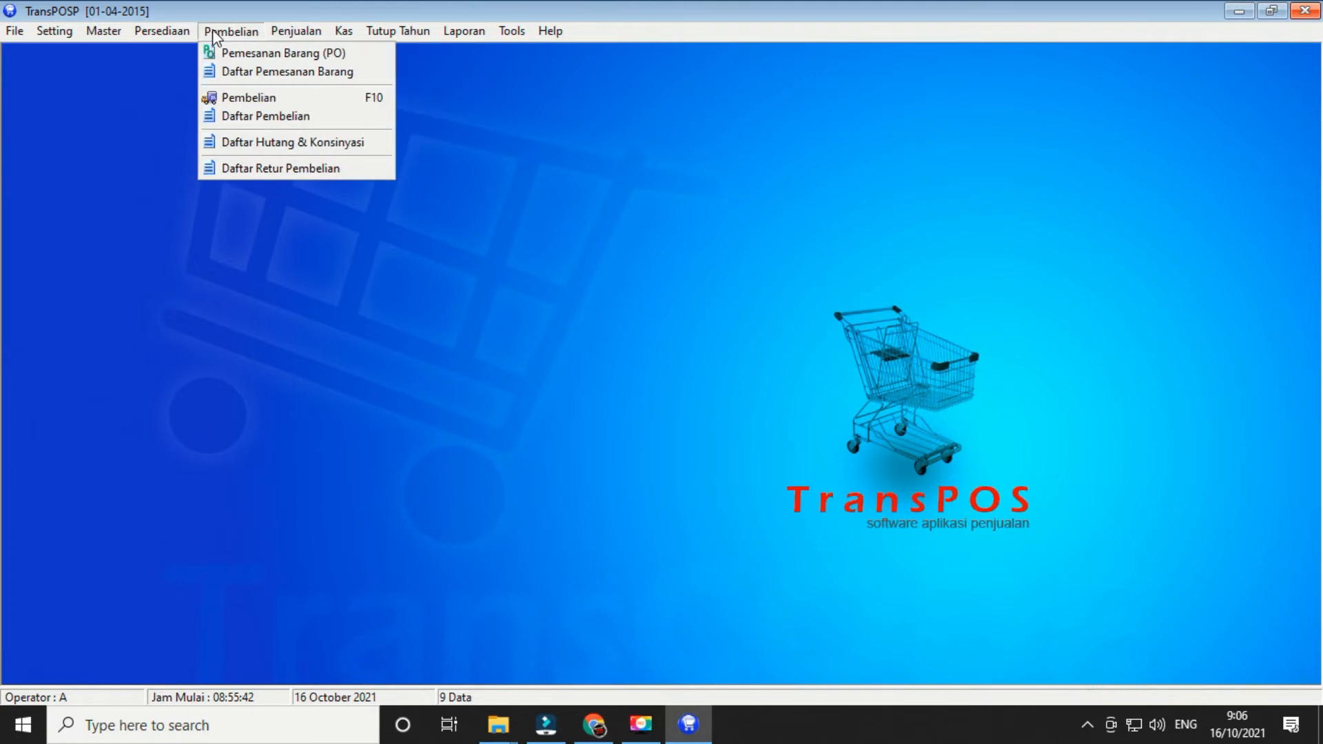
left_click(274, 74)
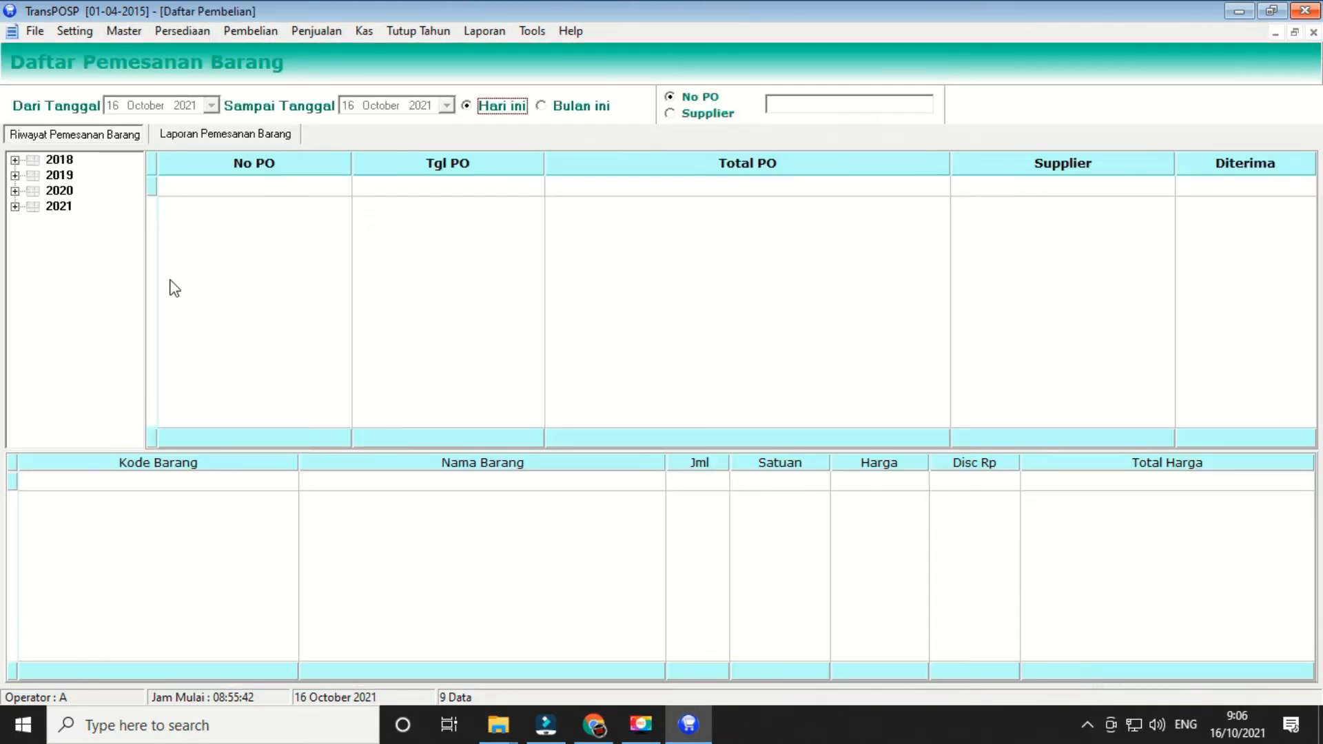
left_click(14, 206)
left_click(77, 362)
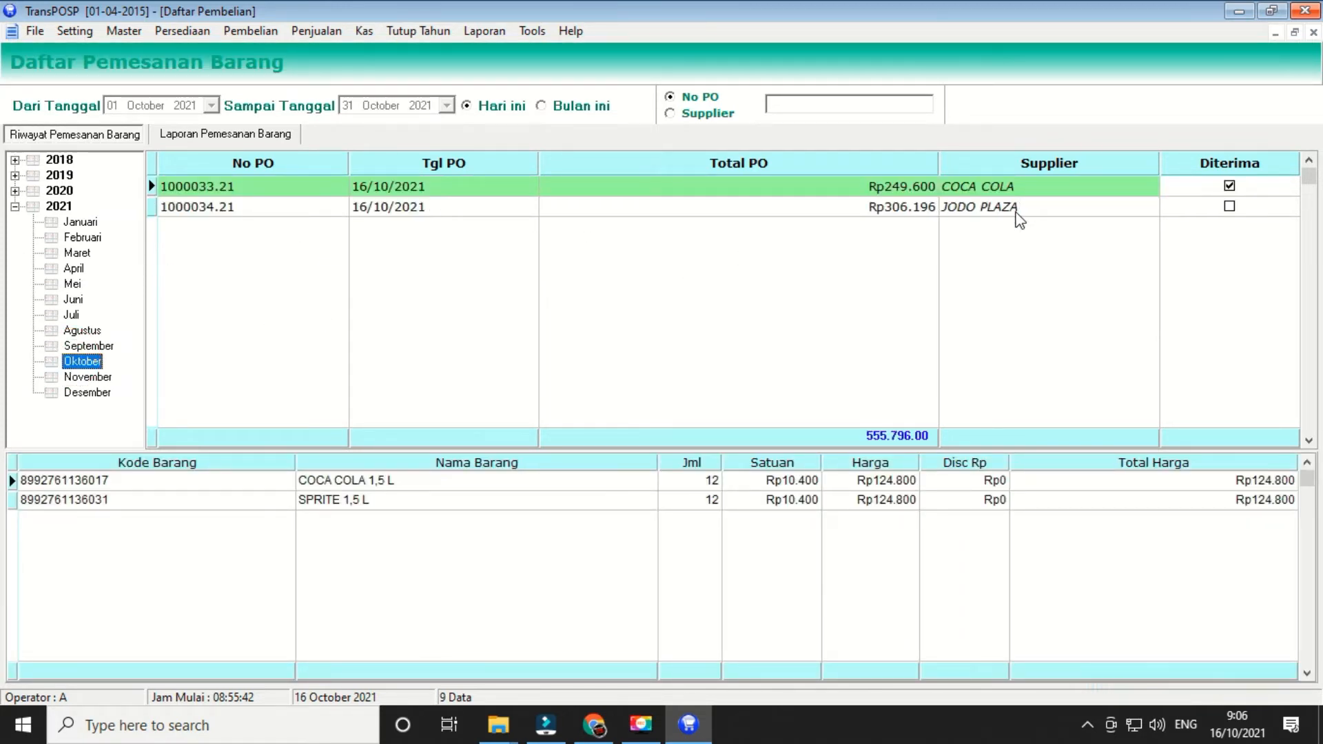
left_click(472, 210)
- Preview the printout of JODO PLAZA order 1000034.21 (Rp306.196), then close it and the order list
right_click(471, 214)
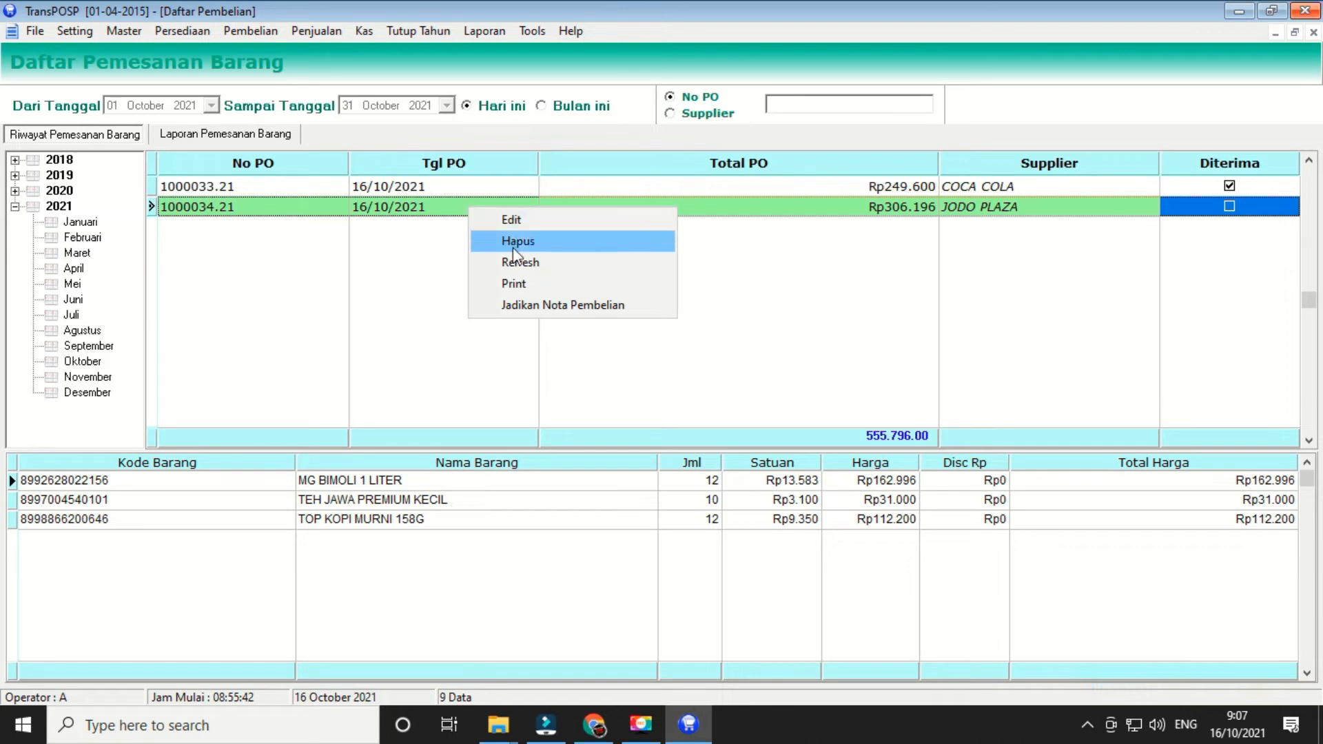
left_click(524, 283)
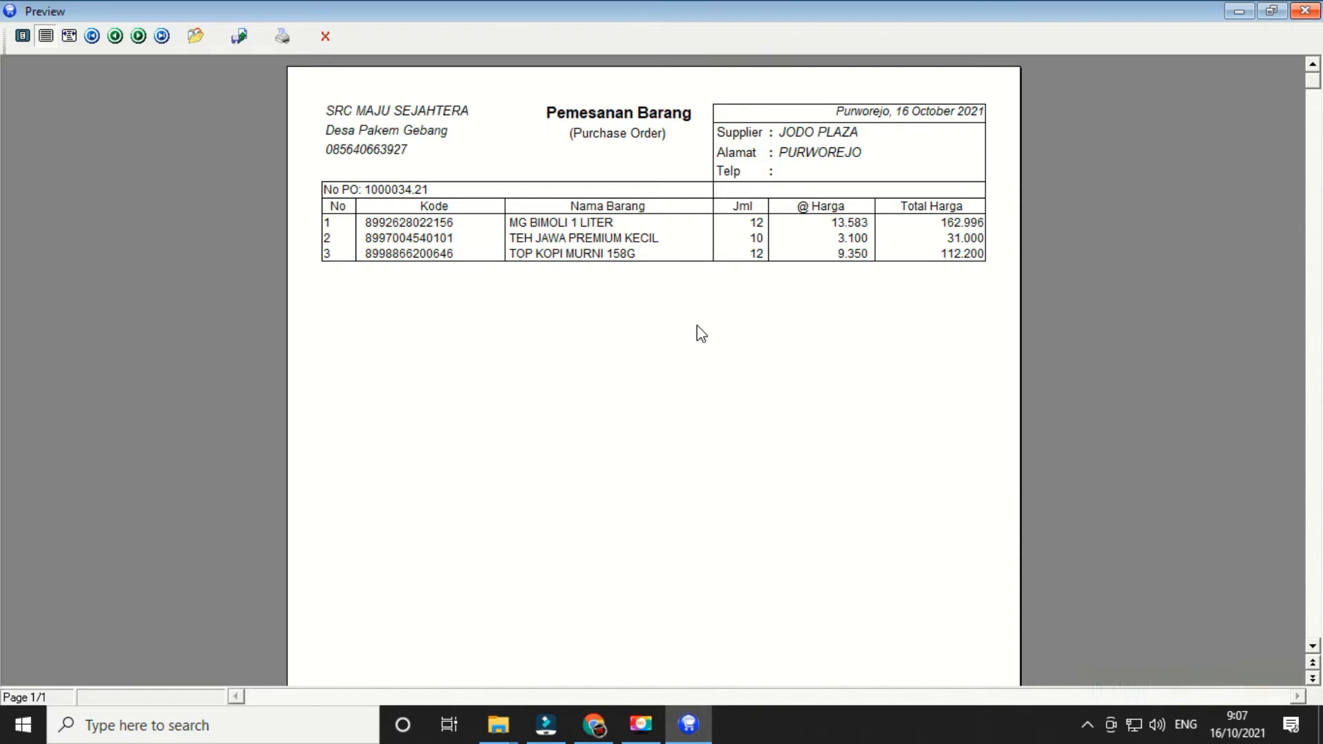
scroll(852, 387, "down", 5)
scroll(849, 428, "up", 5)
scroll(623, 432, "down", 5)
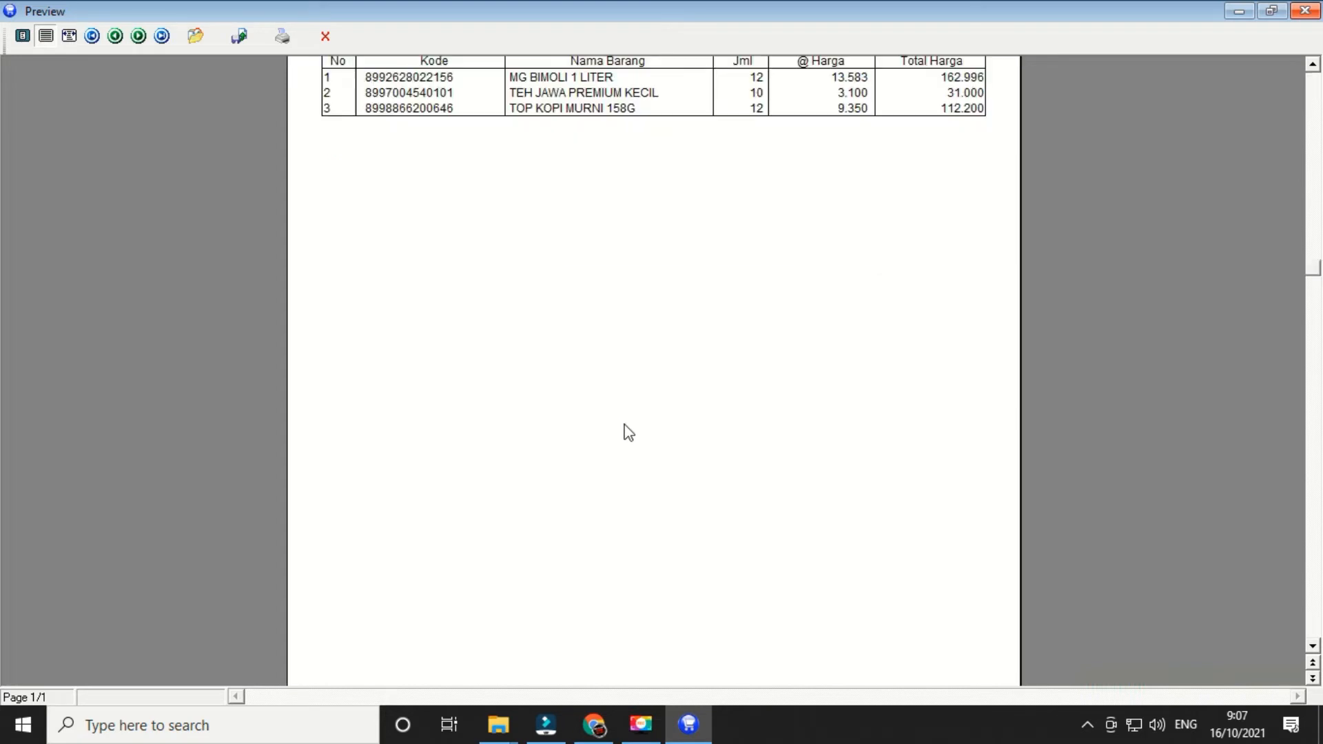
scroll(629, 437, "up", 5)
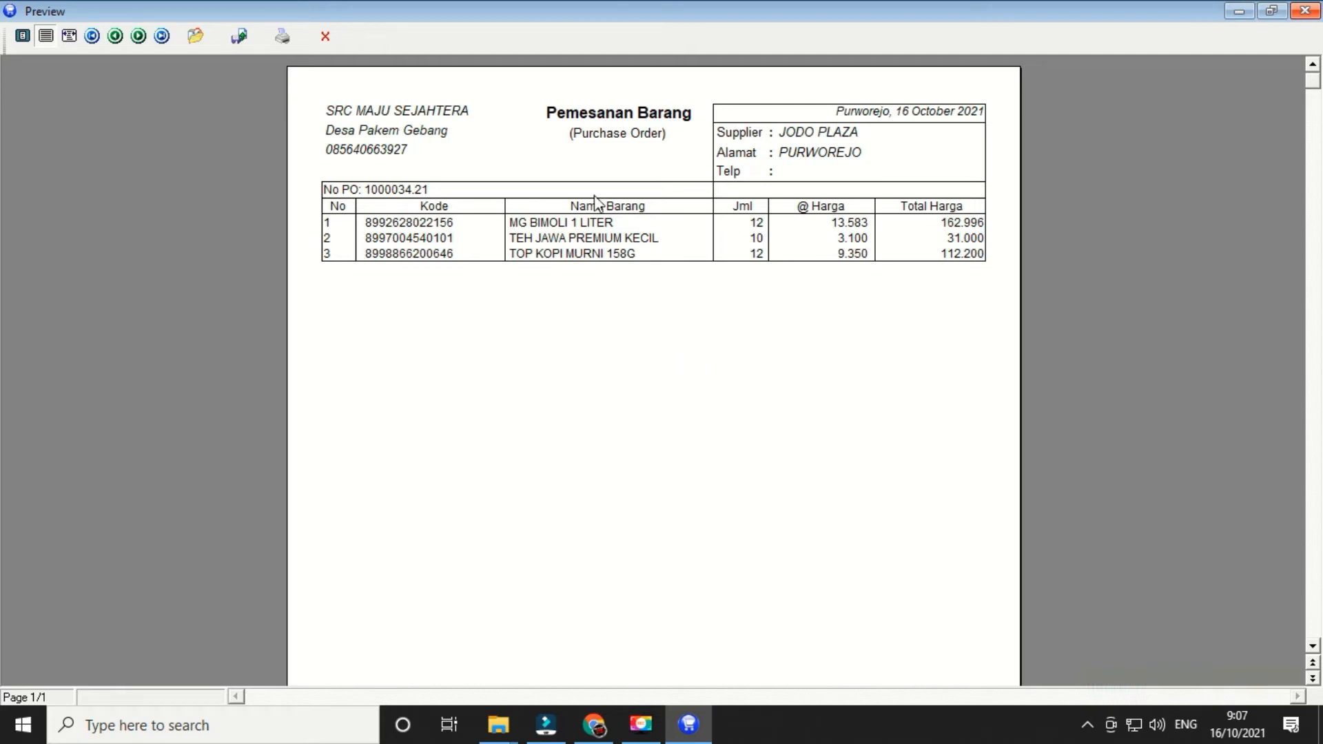
left_click(1309, 15)
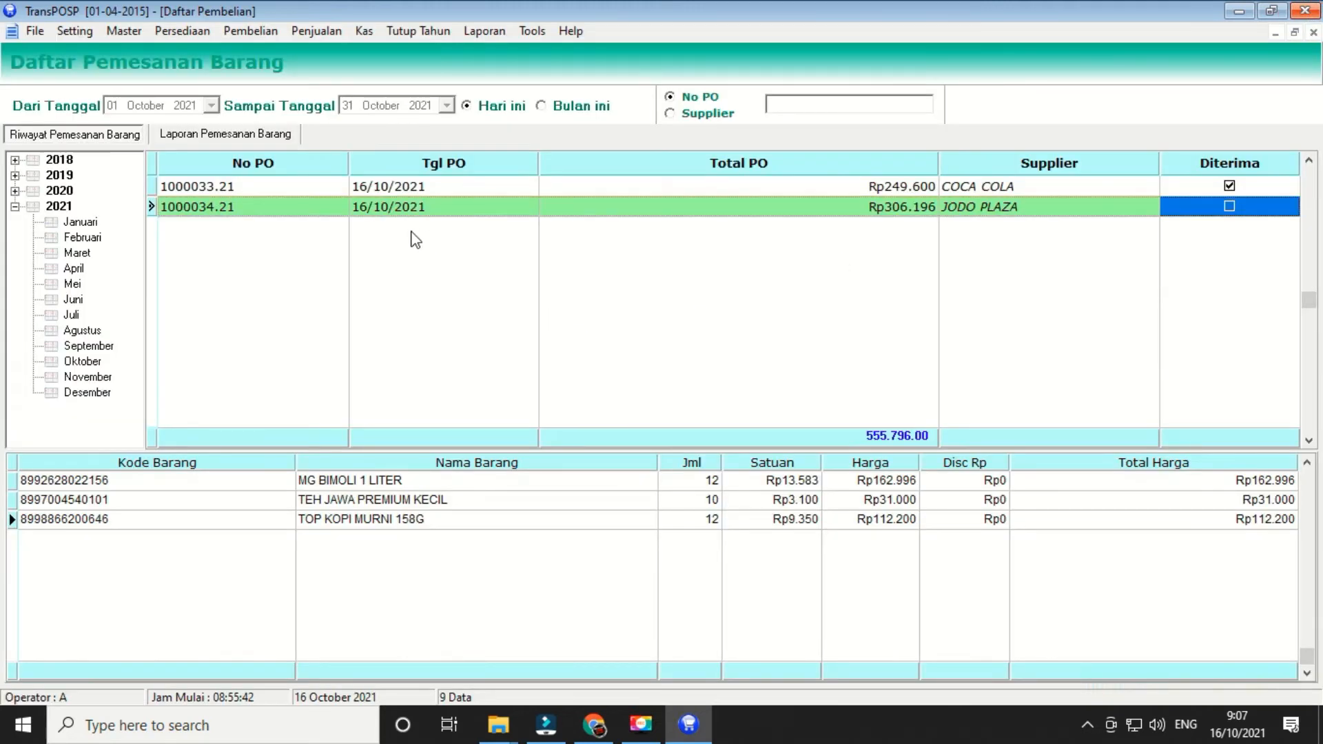
left_click(1314, 32)
left_click(249, 36)
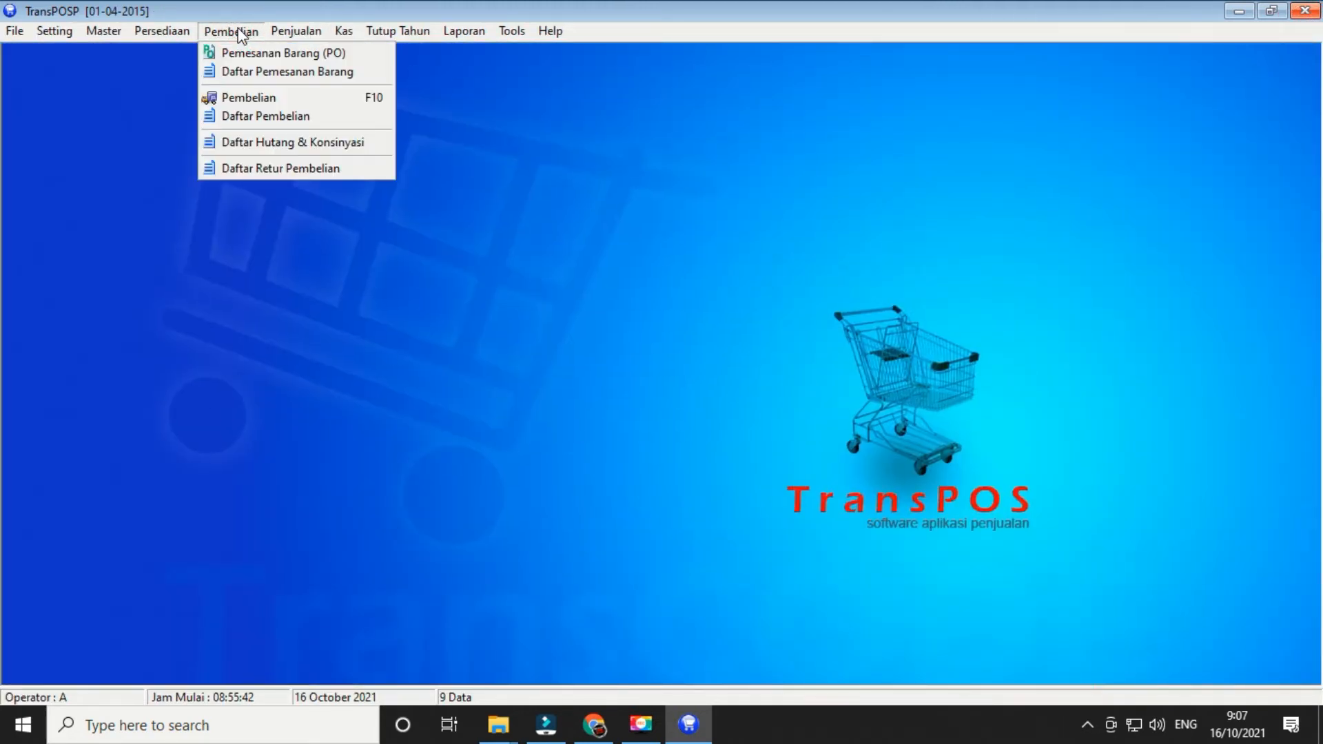
left_click(244, 99)
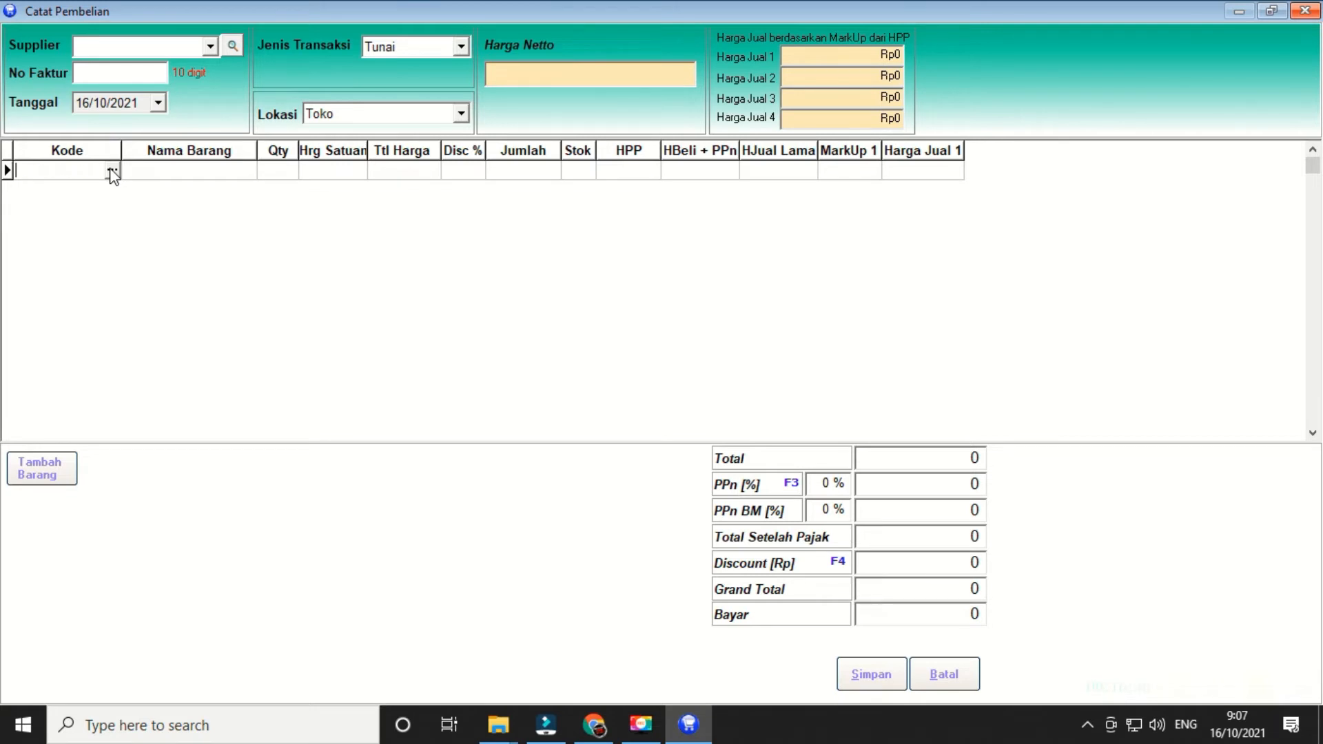
type("8992628022156")
key("Return")
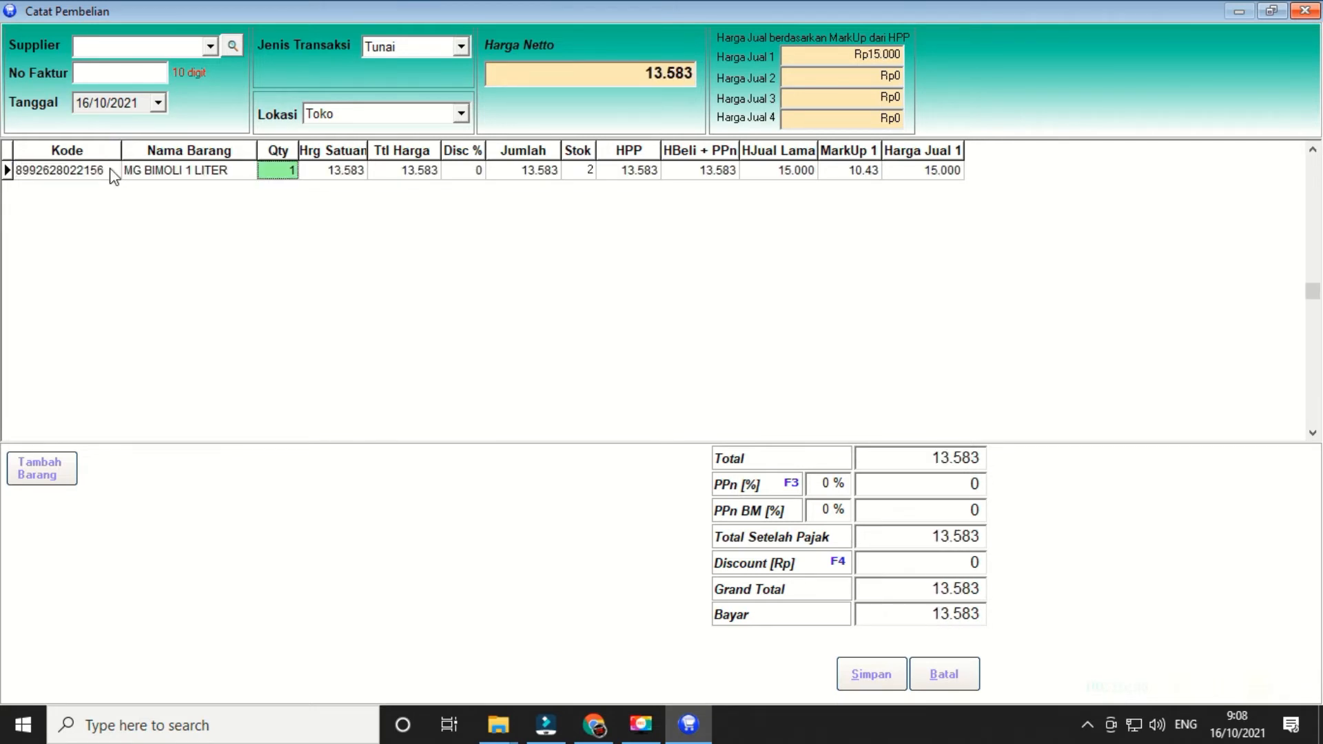
type("12")
key("Return")
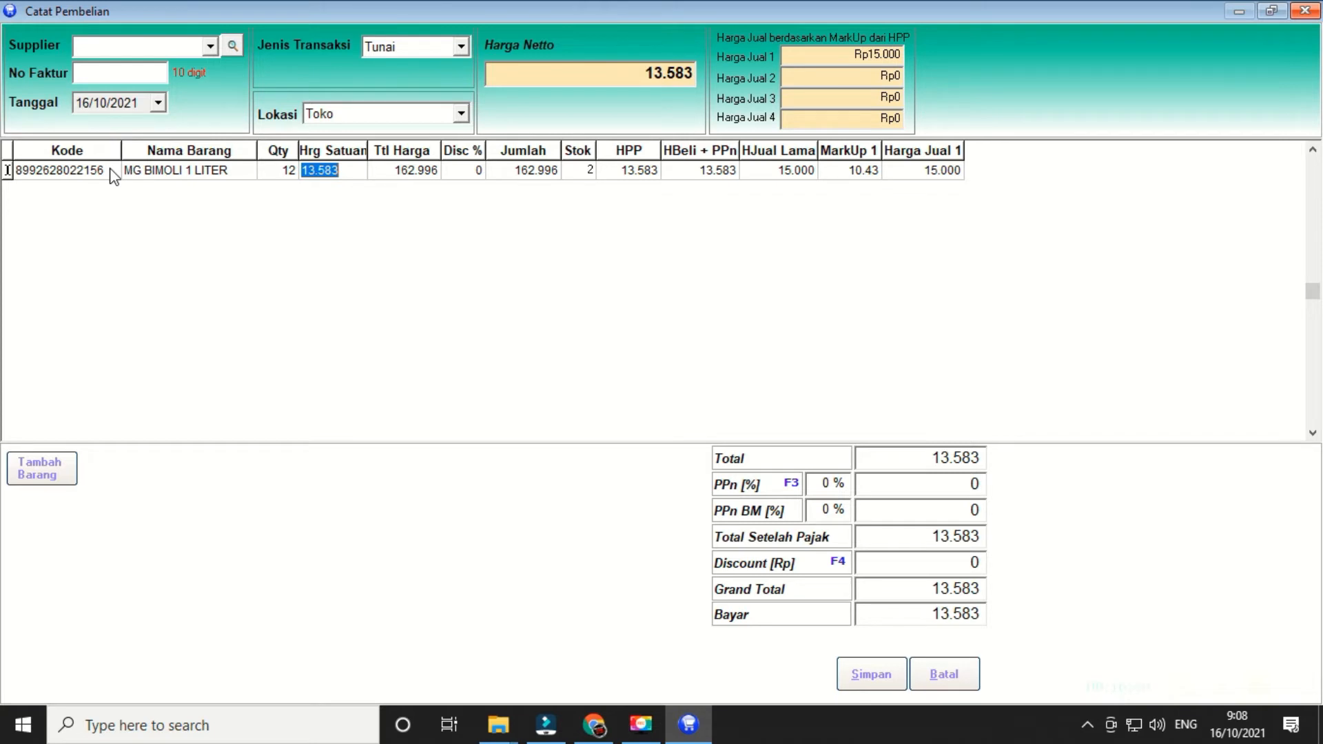
key("Return")
type("8997004540101")
key("Return")
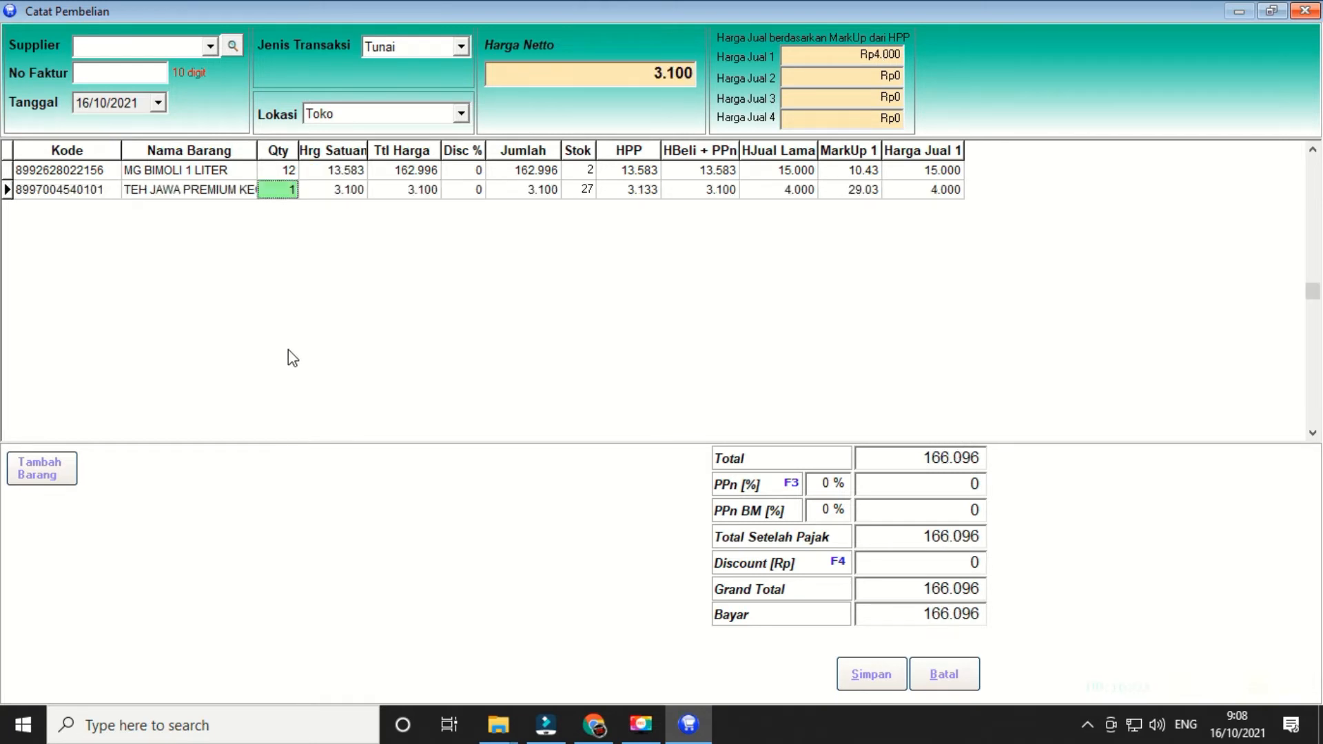
type("10")
key("Return")
key("Return")
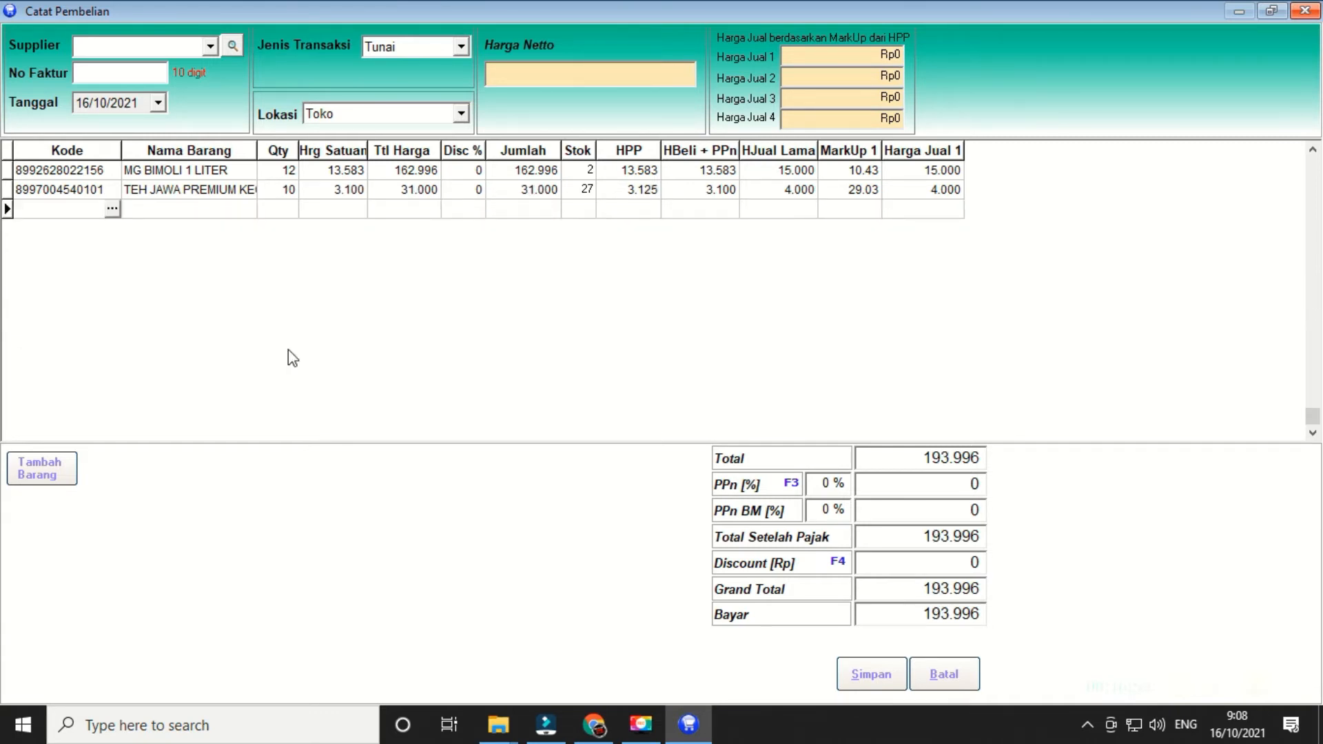
type("8998866200646")
key("Return")
type("12")
key("Return")
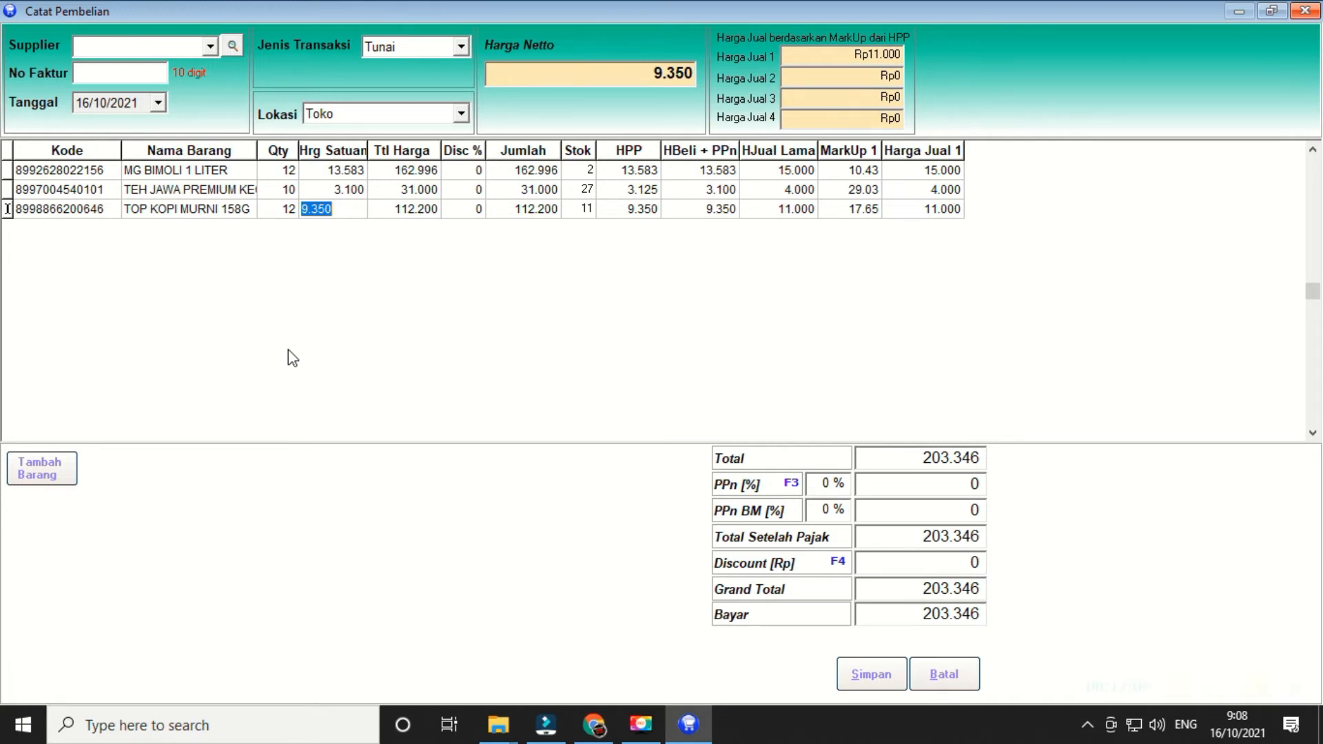
key("Return")
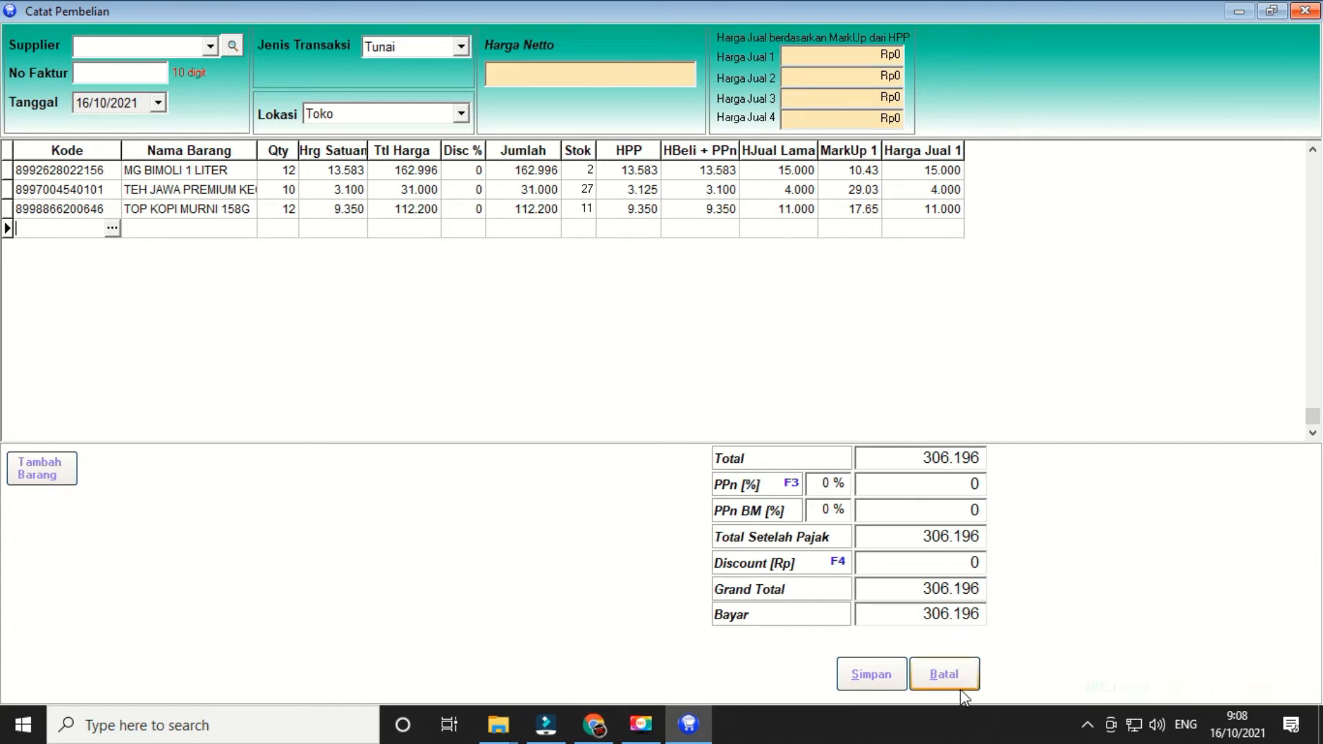
left_click(944, 675)
left_click(1305, 10)
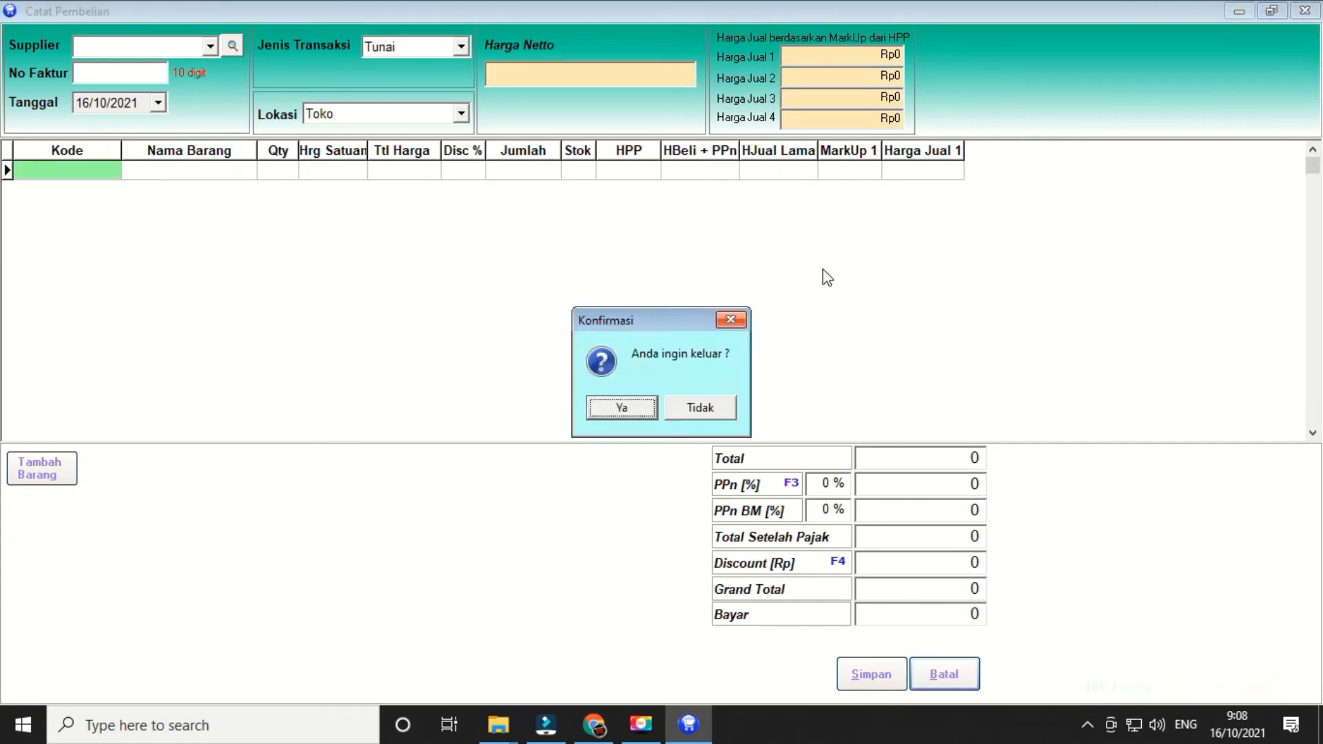
left_click(617, 407)
- Open the purchase order list and show the JODO PLAZA order's items under October 2021
left_click(167, 37)
mouse_move(241, 40)
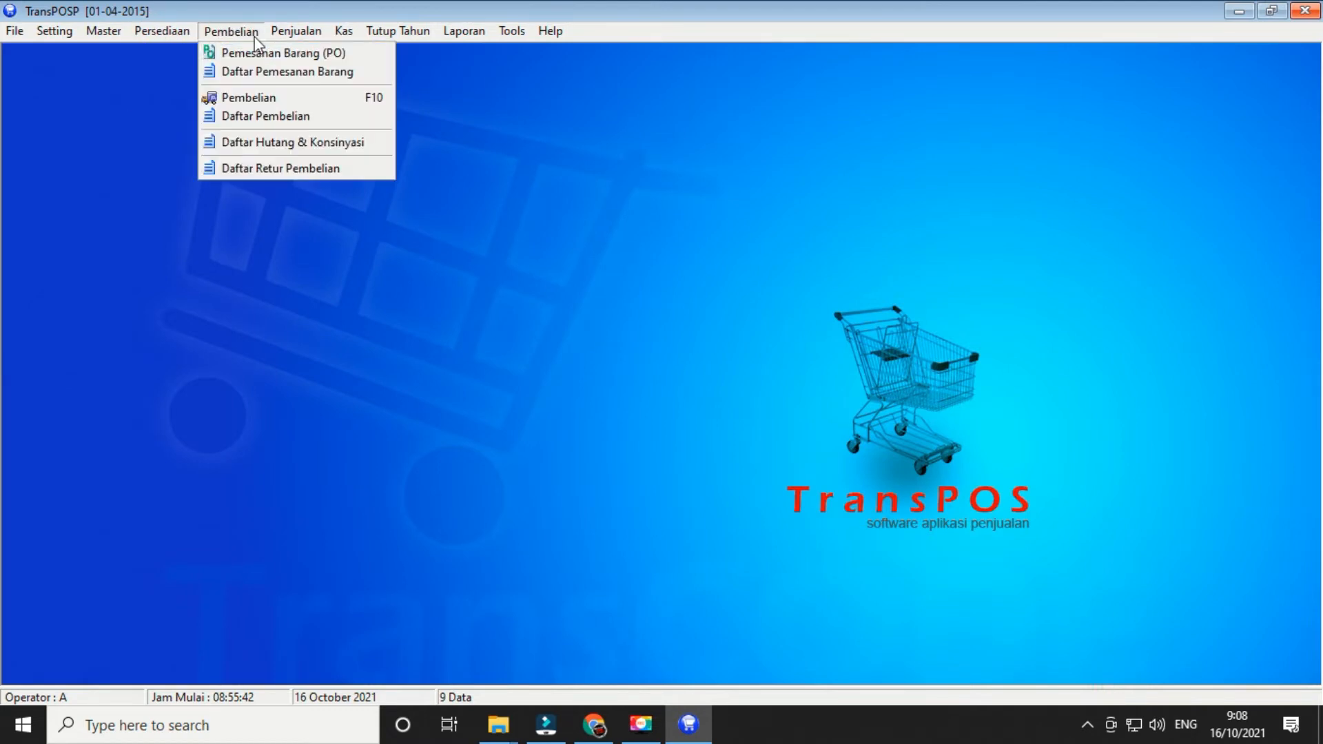
left_click(259, 71)
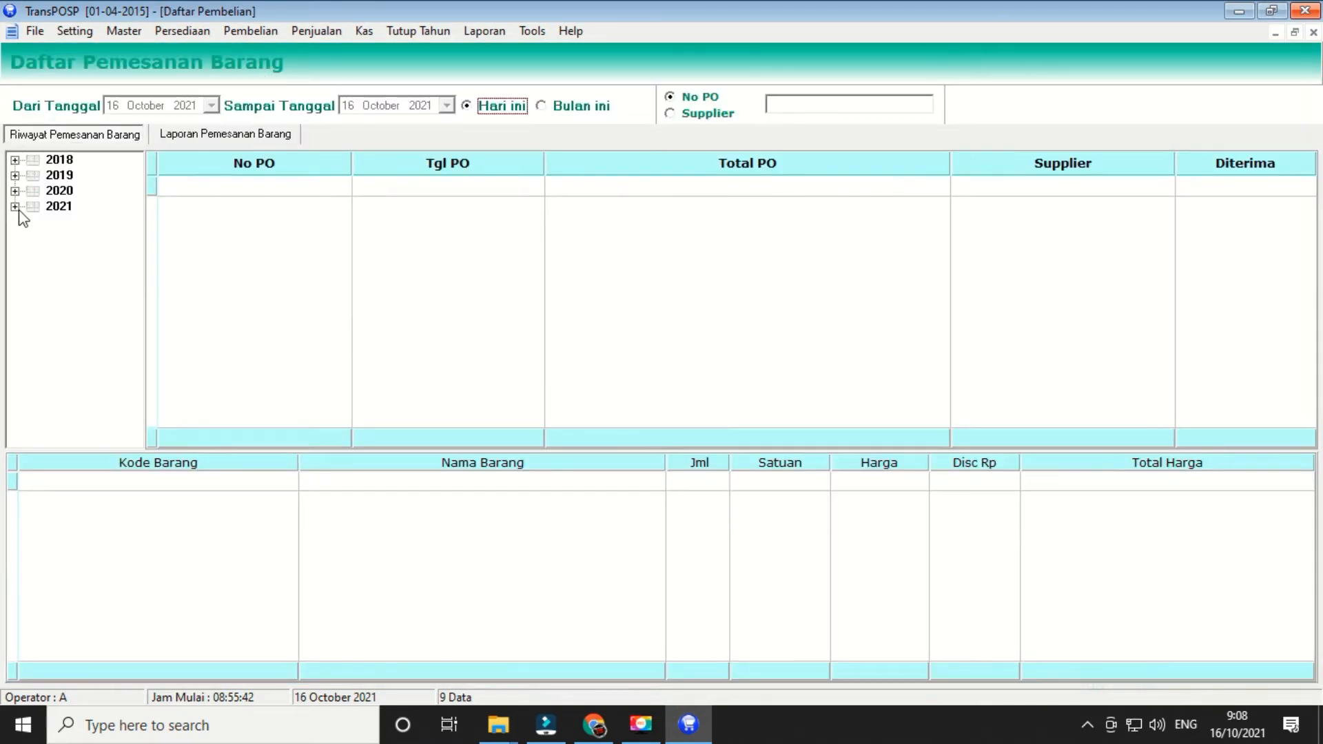
left_click(15, 207)
left_click(80, 362)
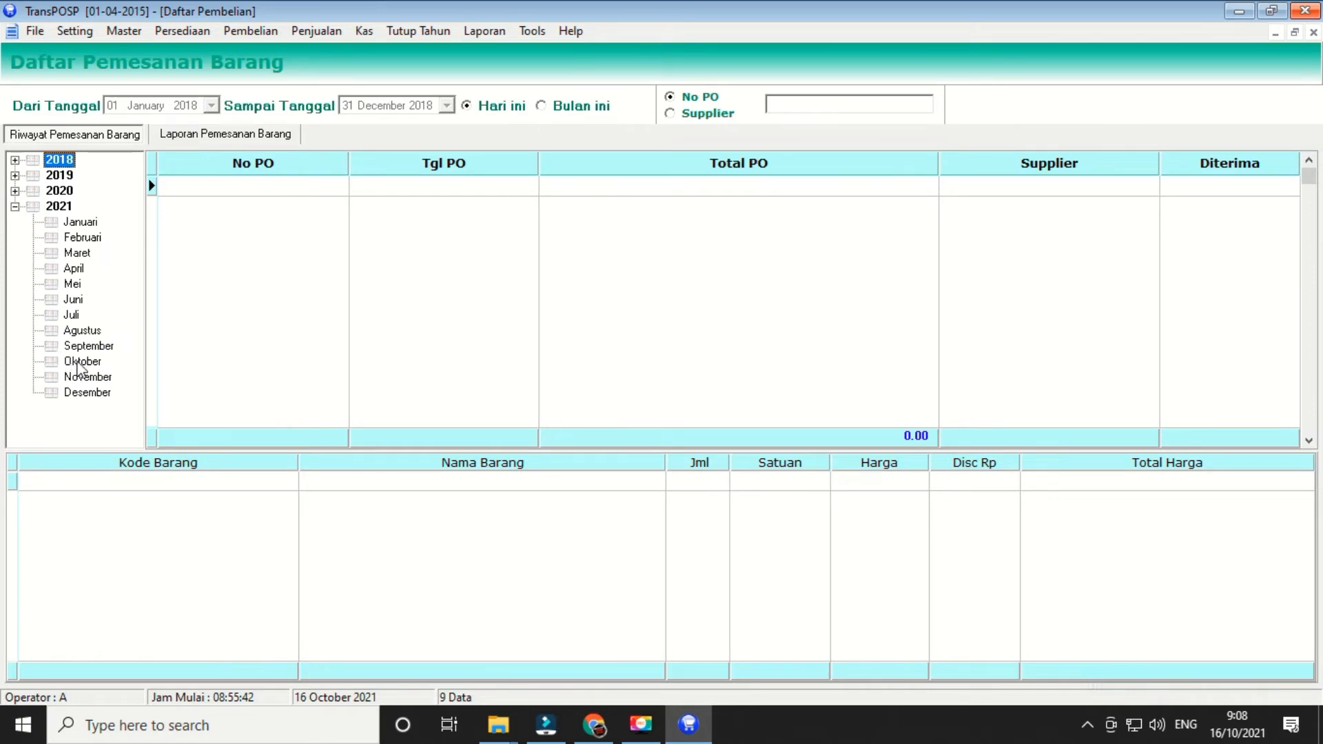
left_click(889, 209)
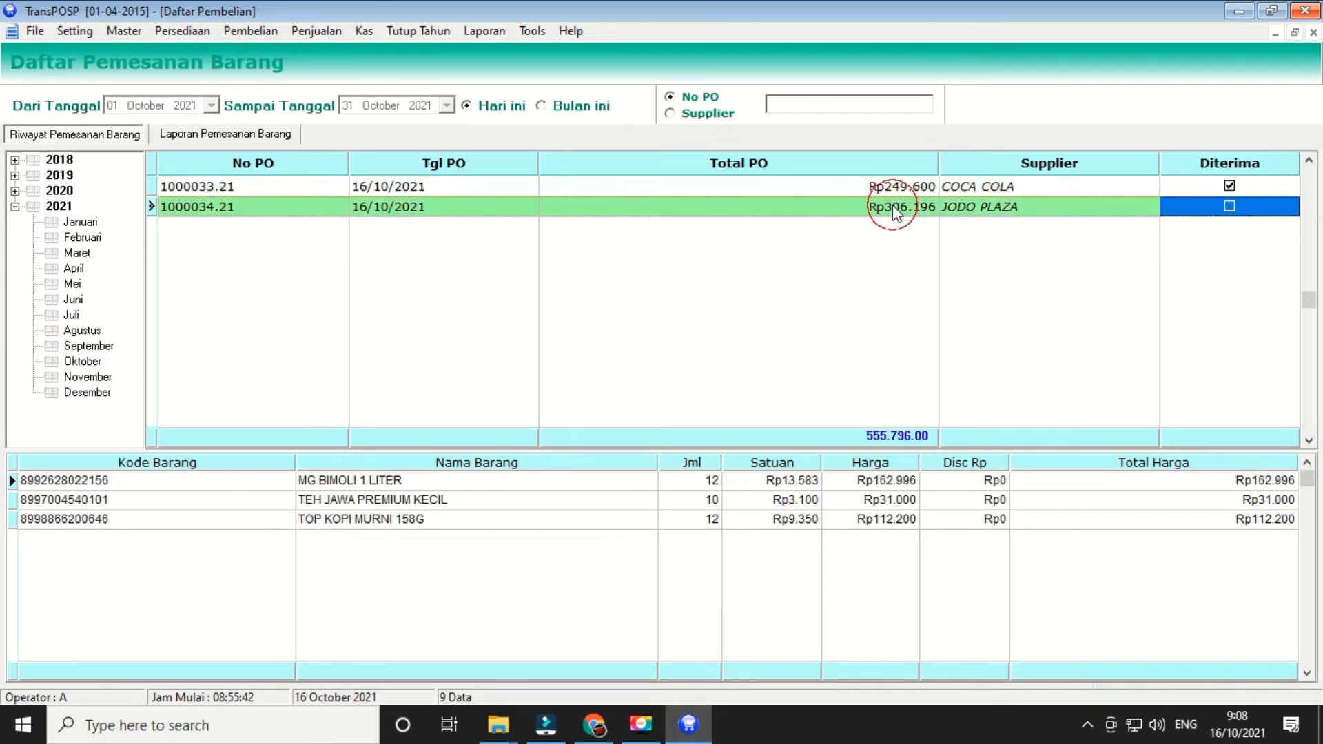
- Convert the JODO PLAZA order into a purchase invoice numbered 1234, save it, and close the list
right_click(645, 207)
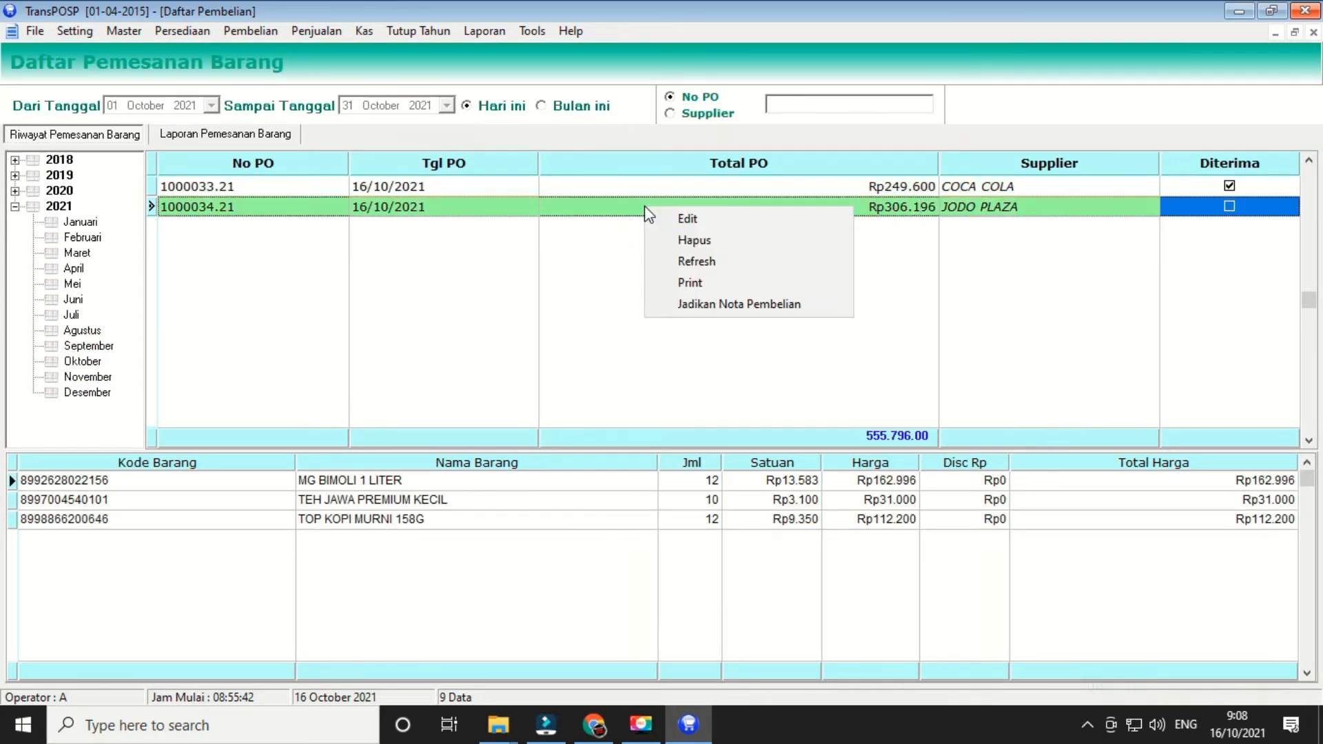
left_click(751, 308)
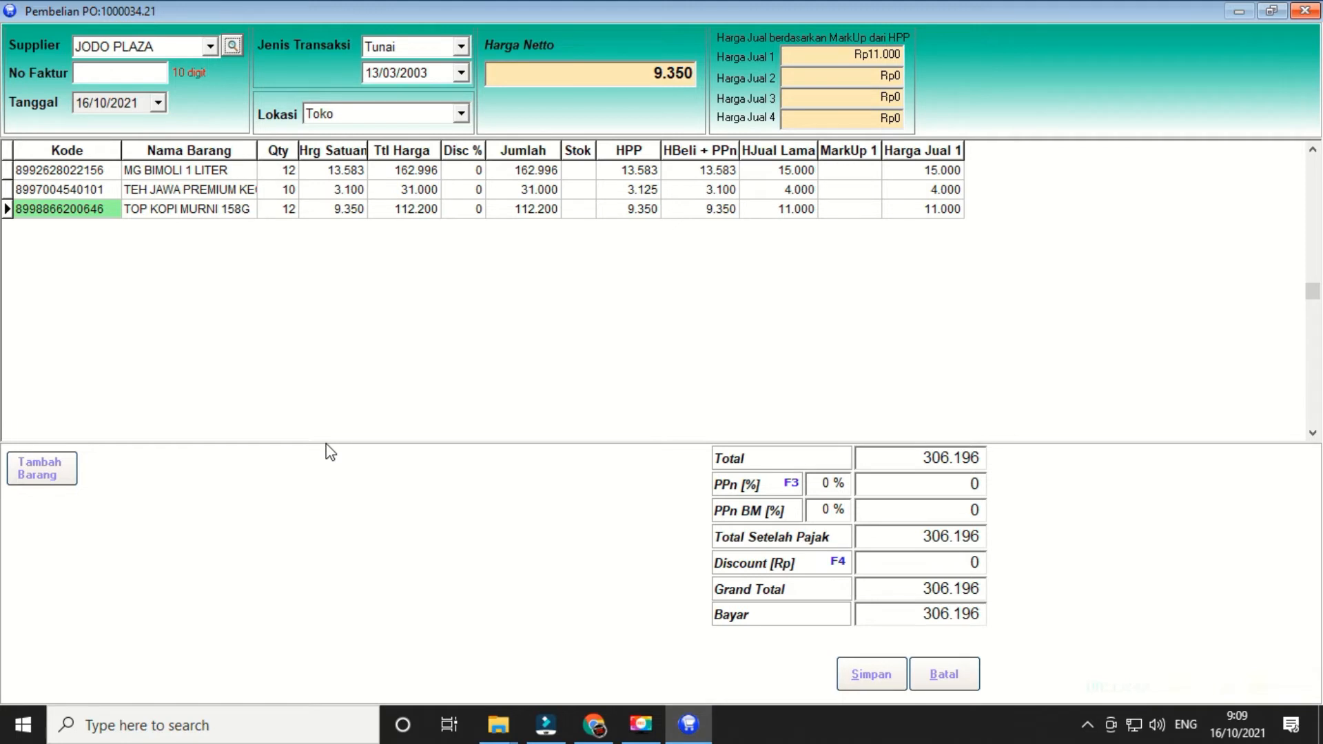
type("1234")
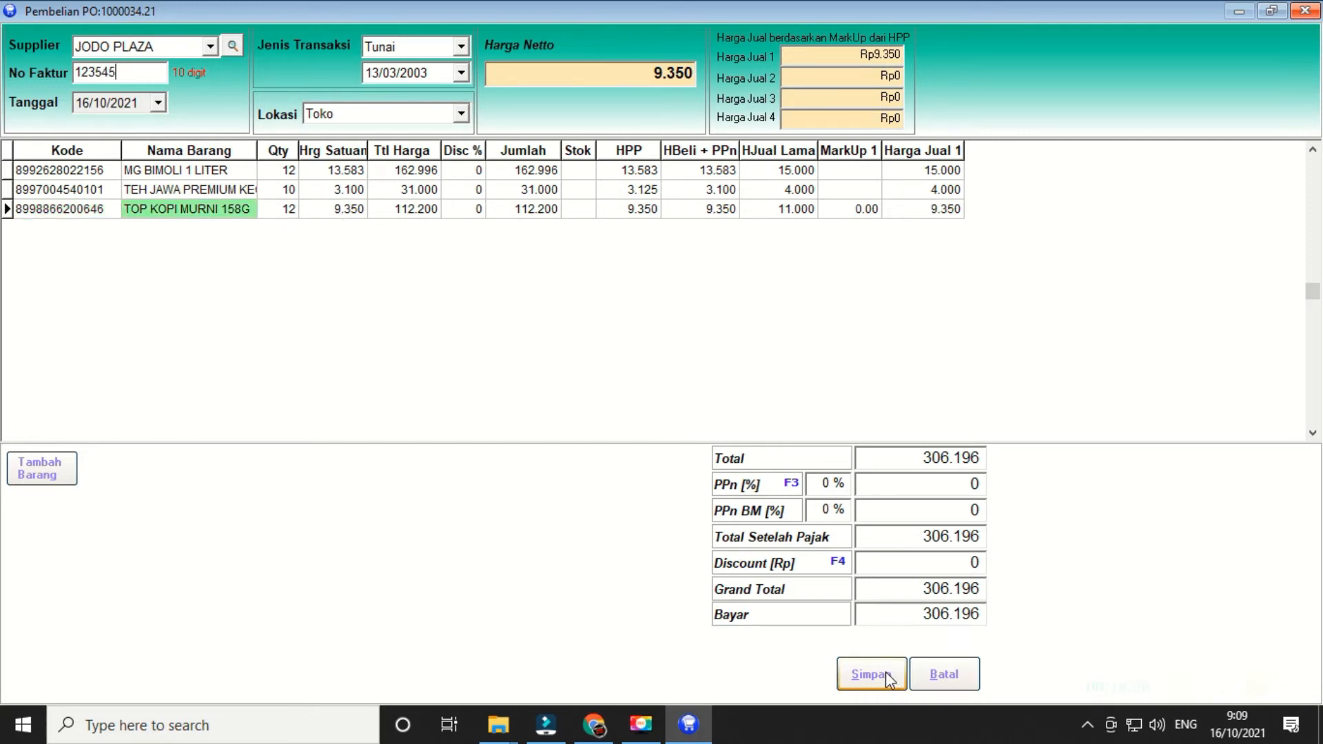
left_click(872, 675)
left_click(644, 411)
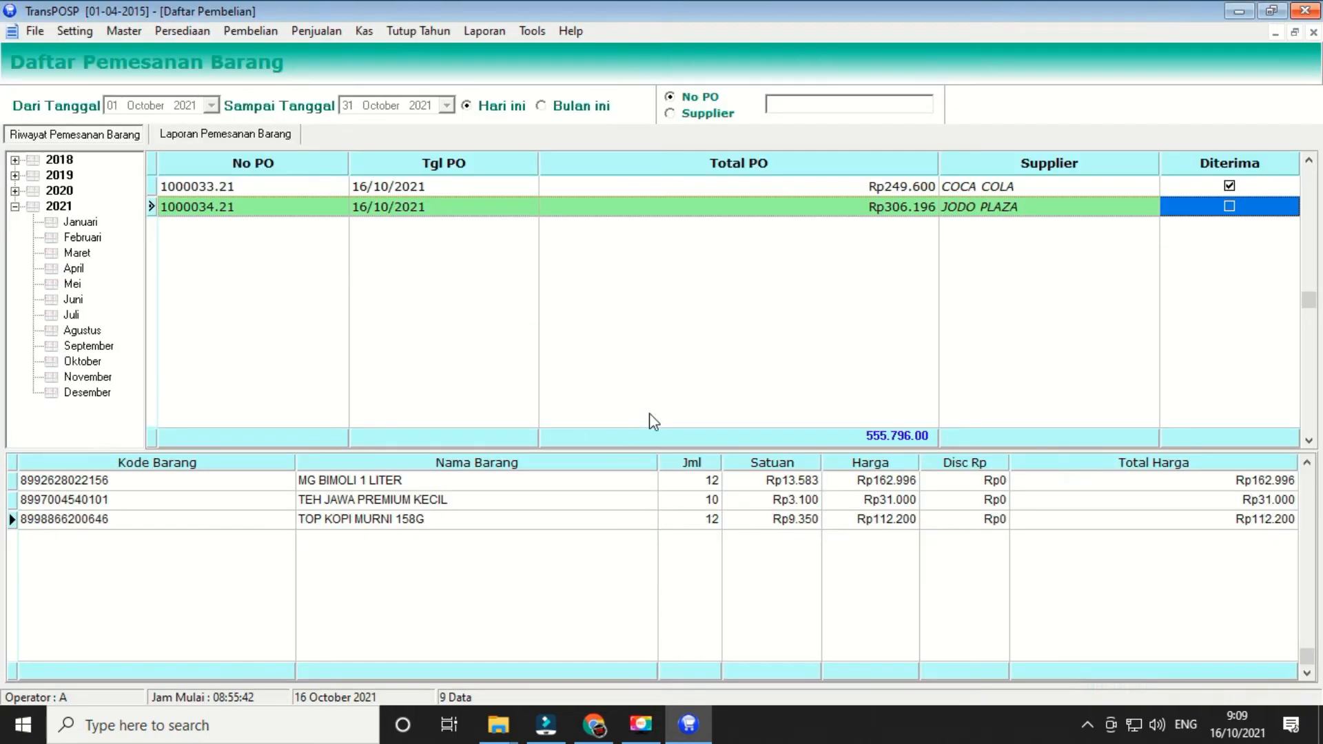
left_click(1314, 32)
left_click(283, 31)
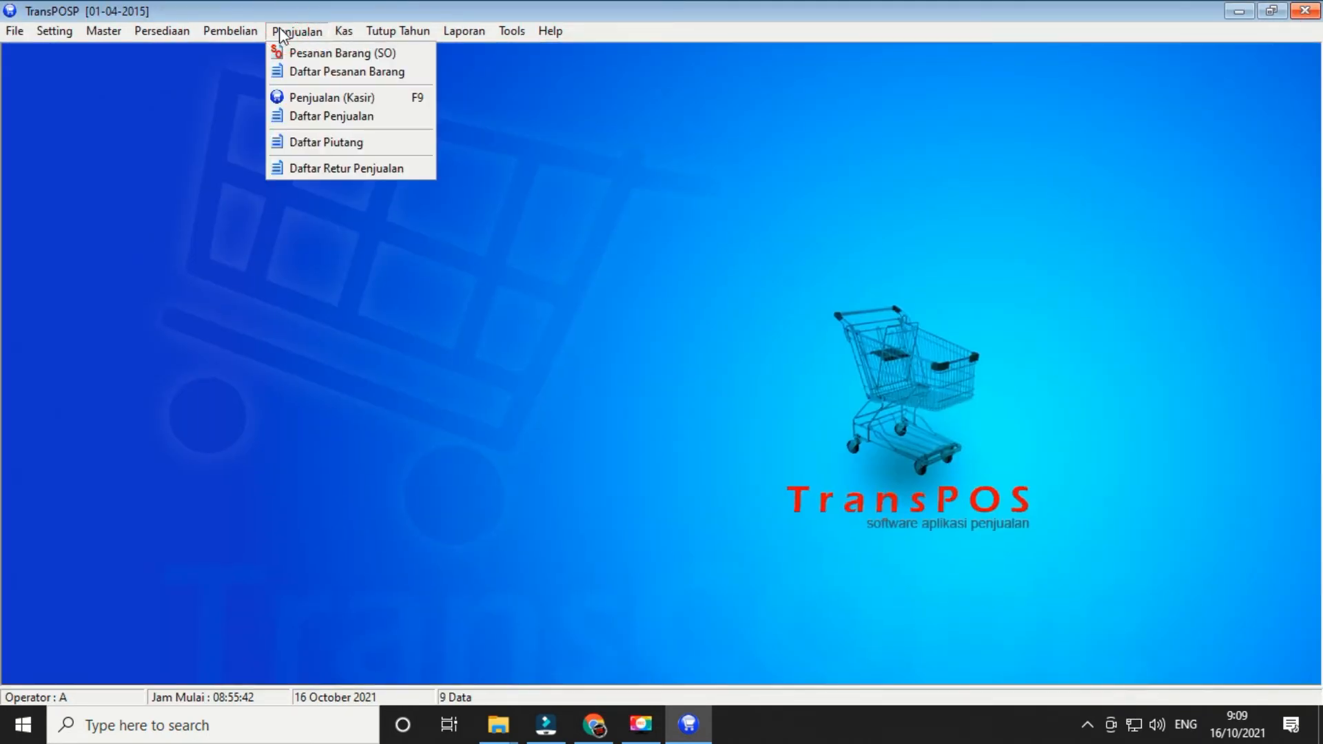
mouse_move(252, 38)
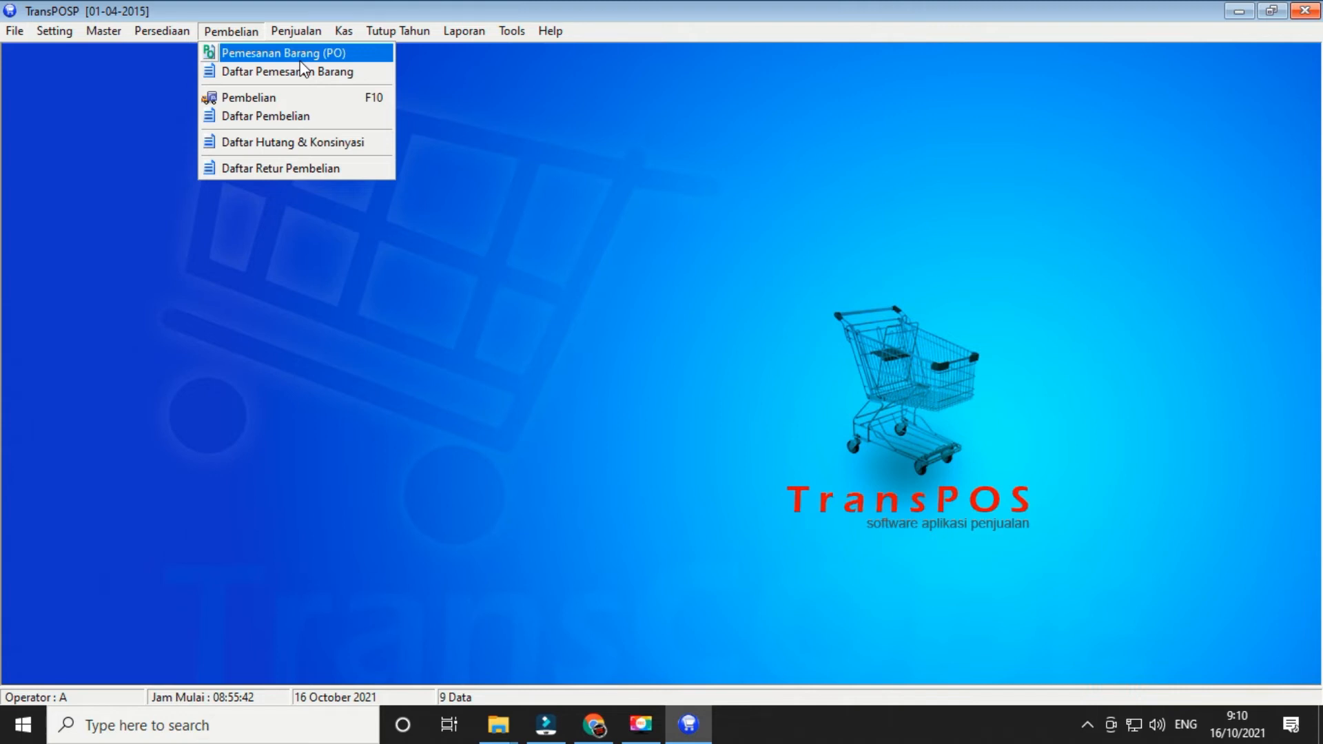
left_click(248, 97)
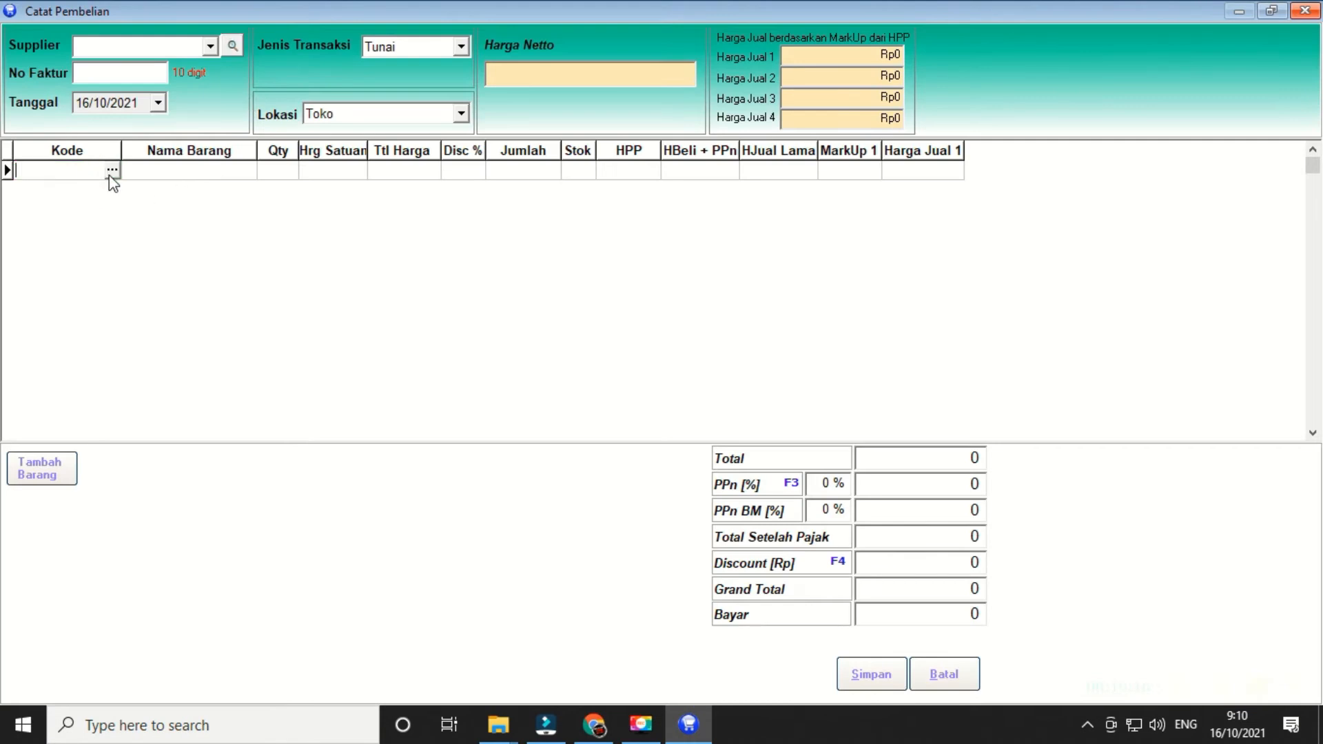
type("0")
key("Return")
key("Return")
left_click(110, 173)
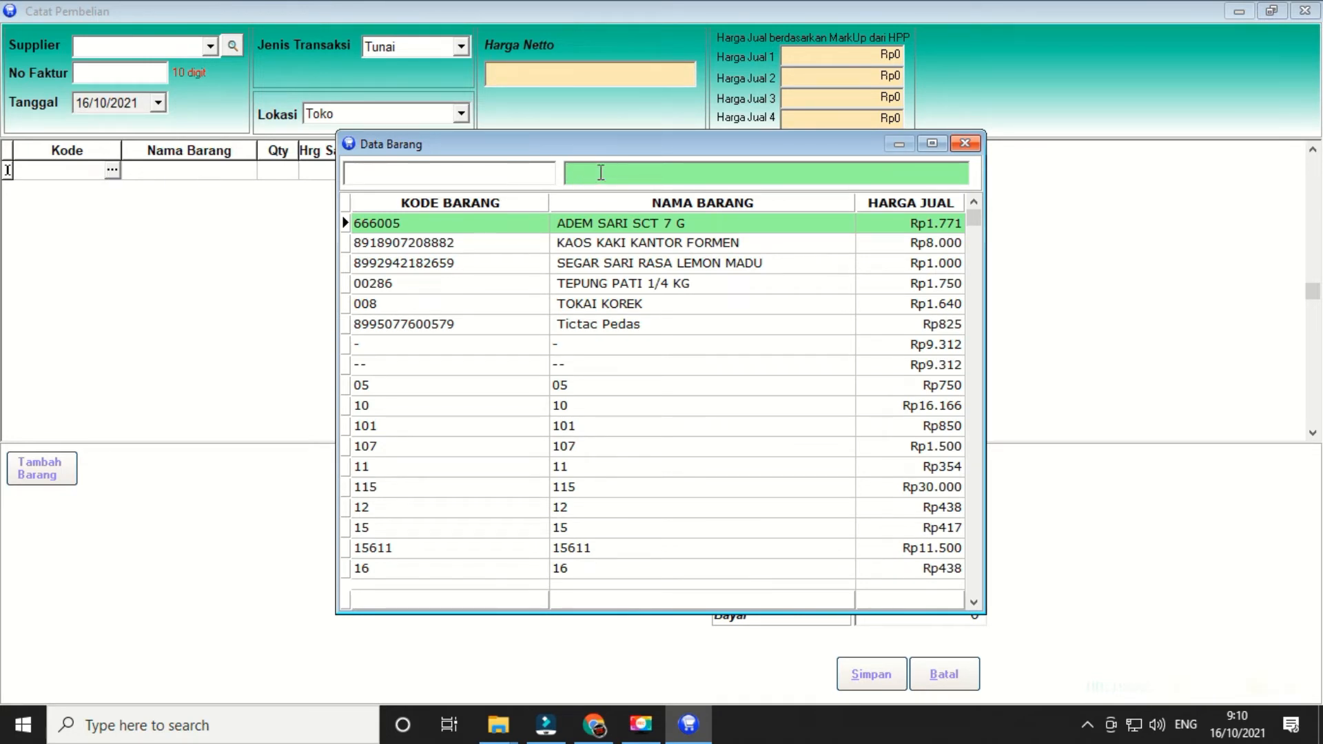
double_click(583, 284)
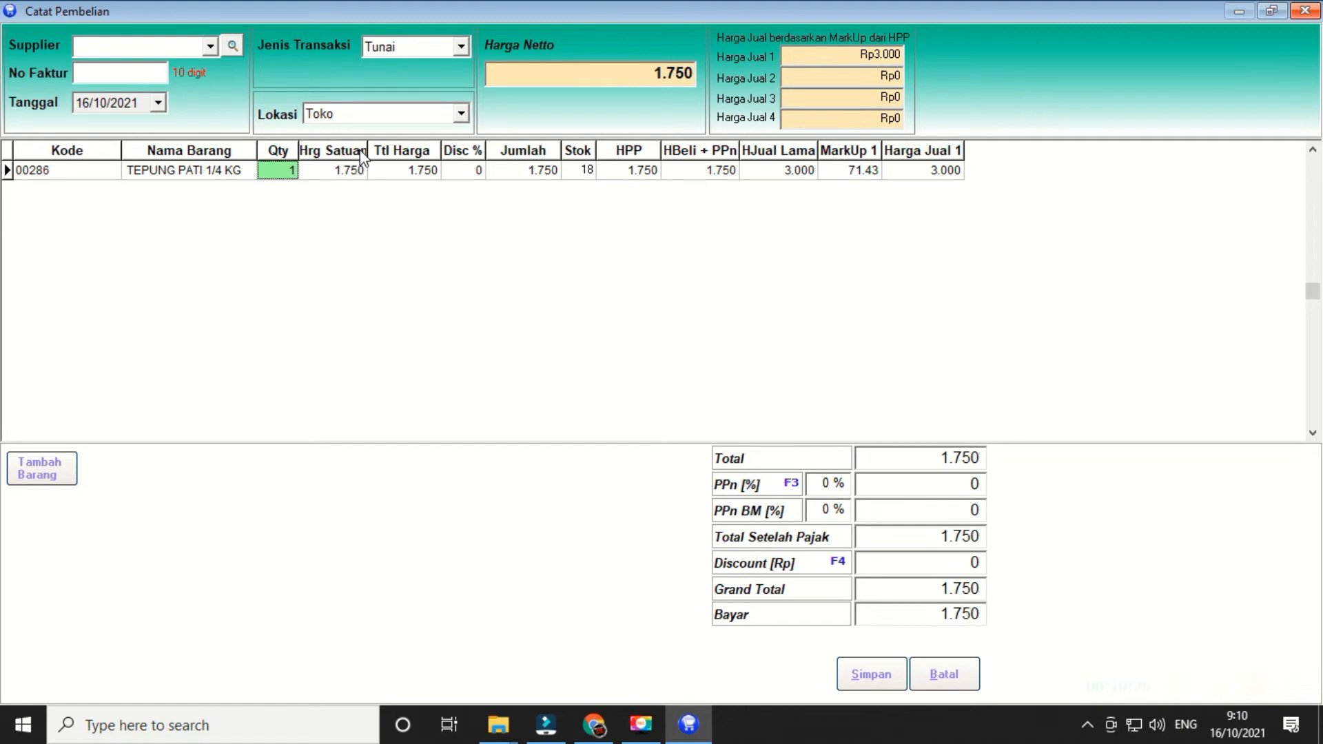
left_click(917, 672)
left_click(166, 32)
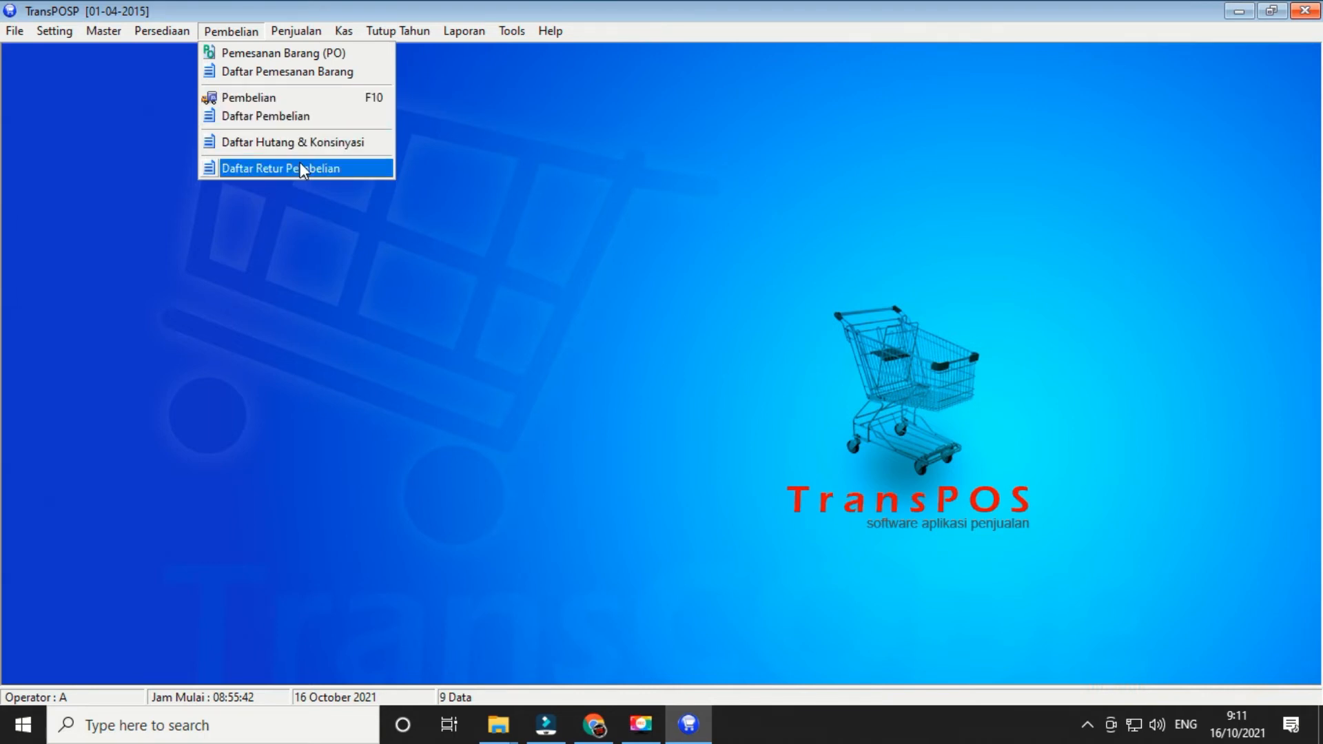
- Open an empty sales order form and discard it, then open the Daftar Pesanan Barang list
mouse_move(292, 36)
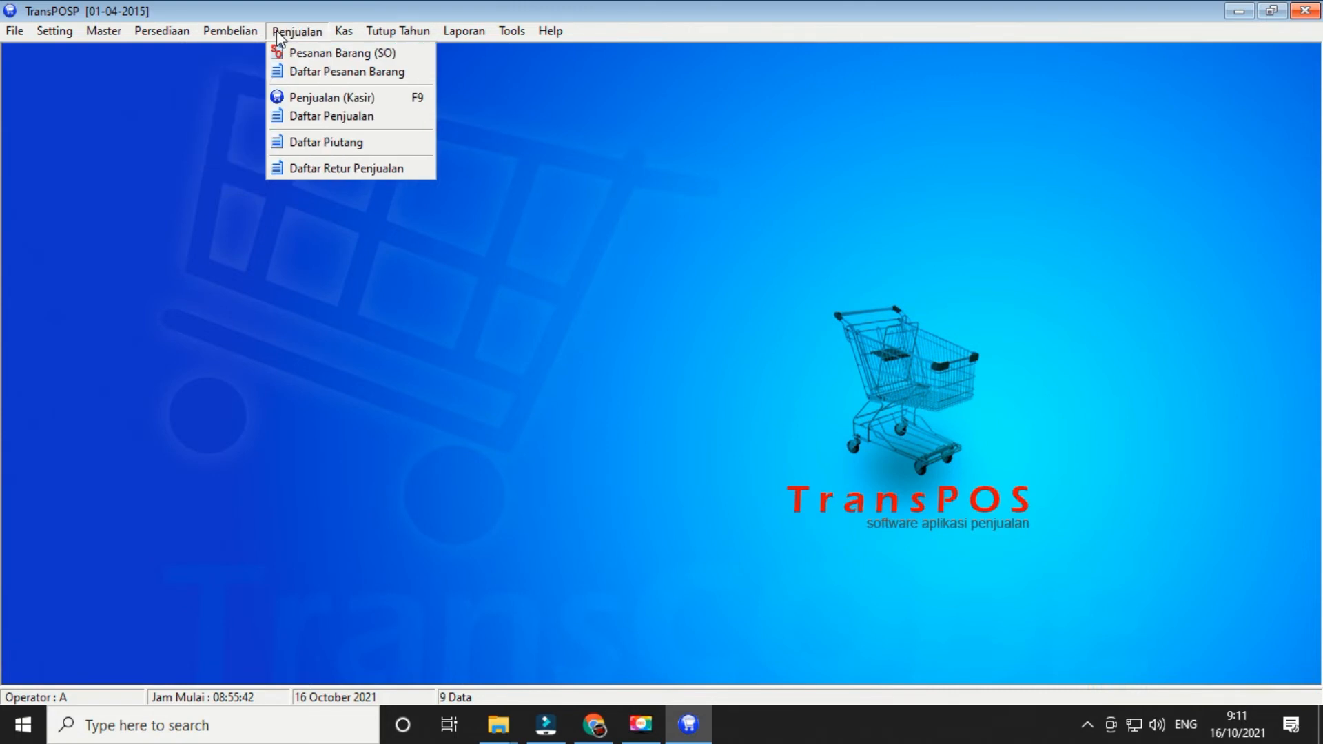
left_click(303, 54)
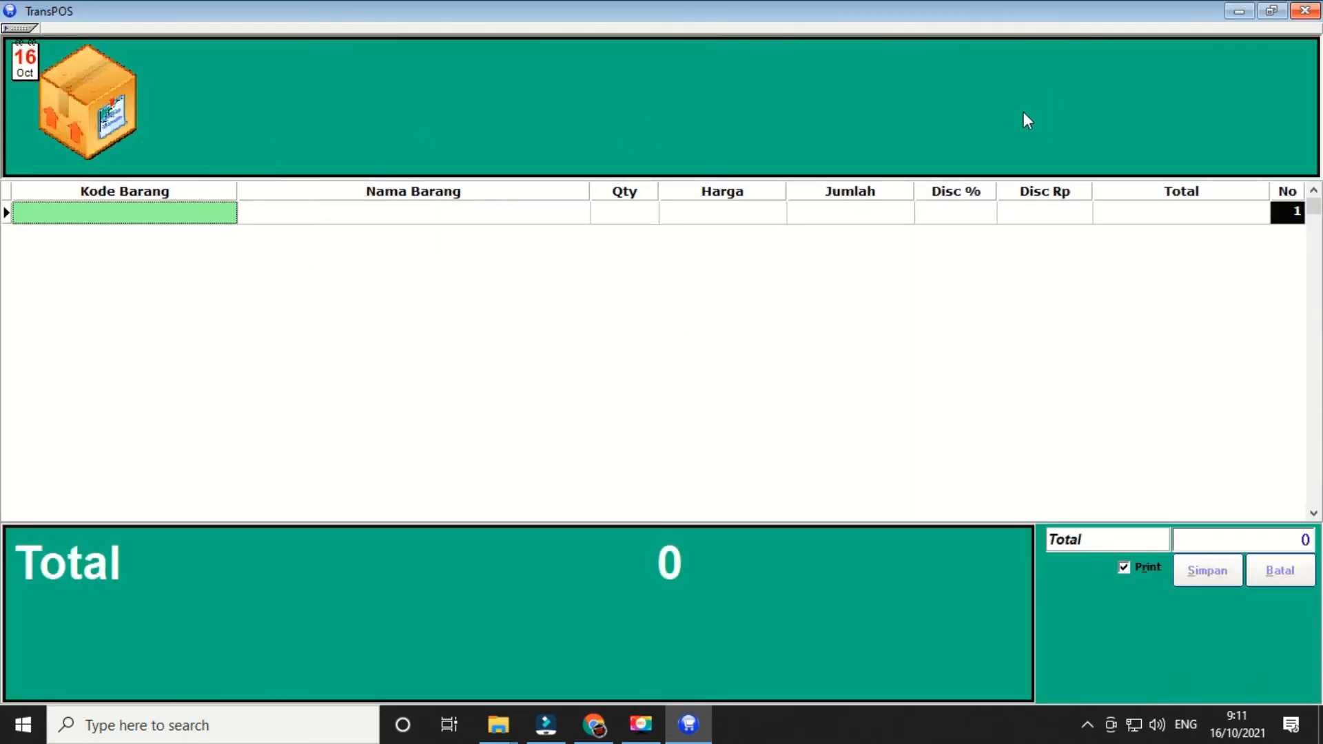
key("Escape")
left_click(640, 404)
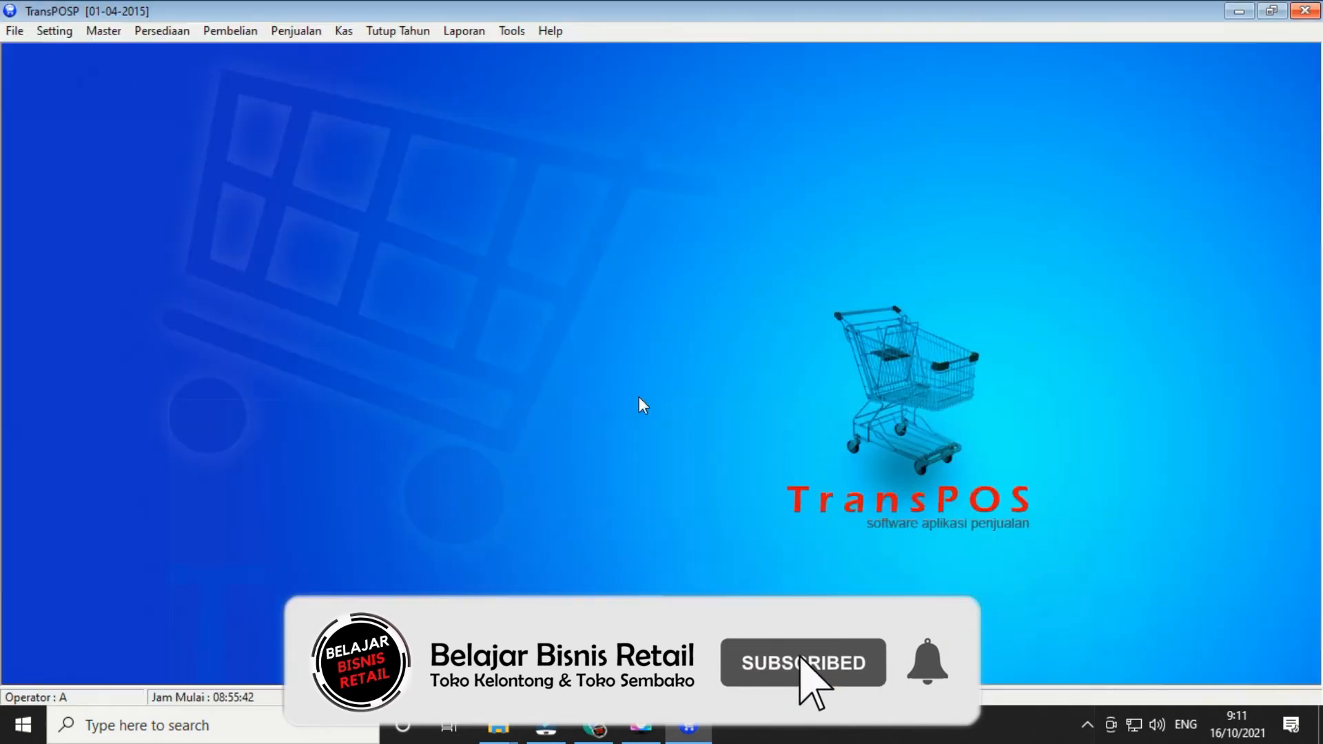
left_click(296, 31)
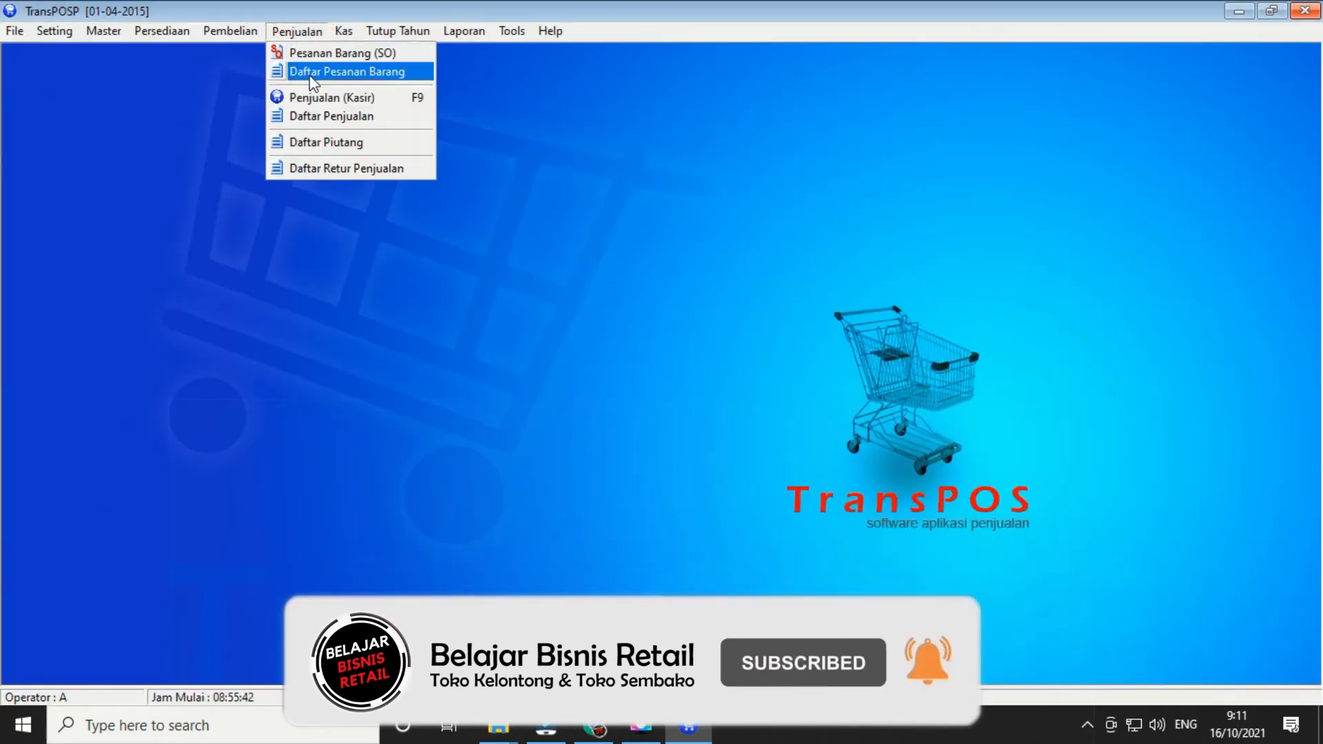
left_click(311, 71)
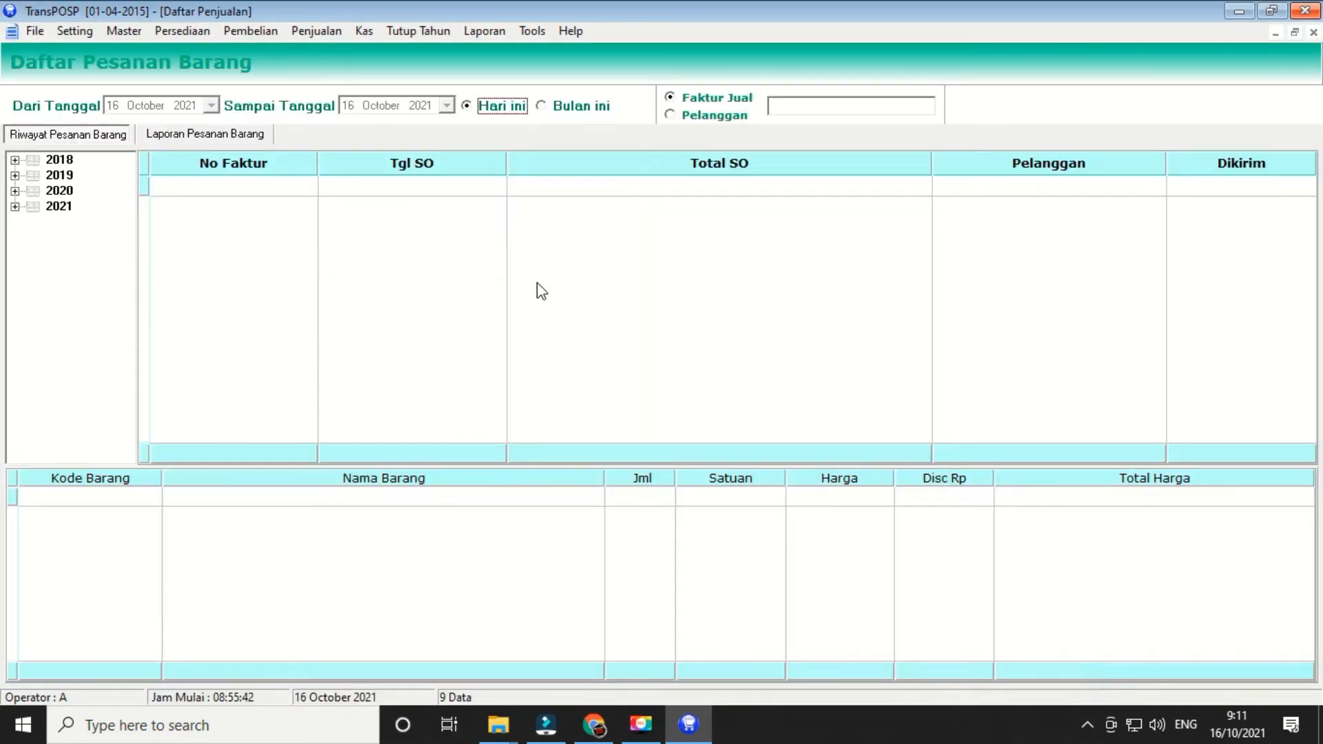
left_click(58, 207)
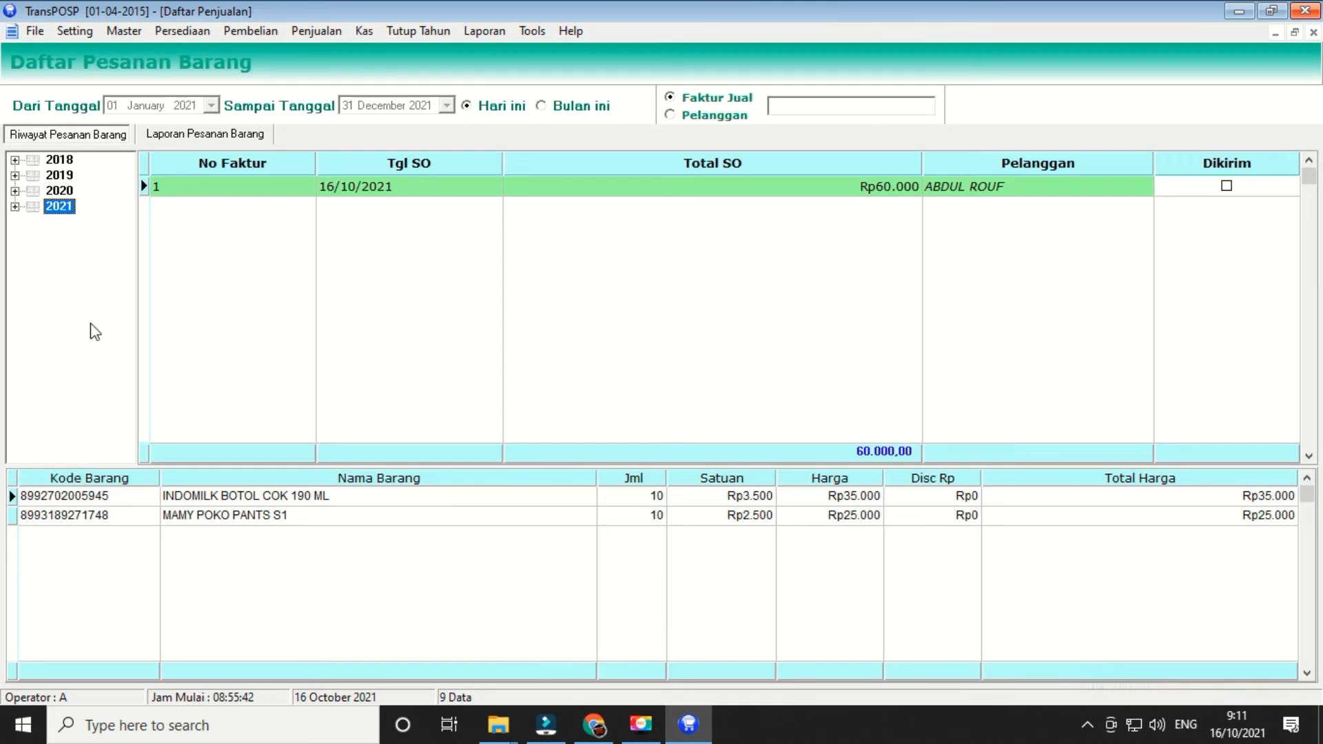
left_click(942, 191)
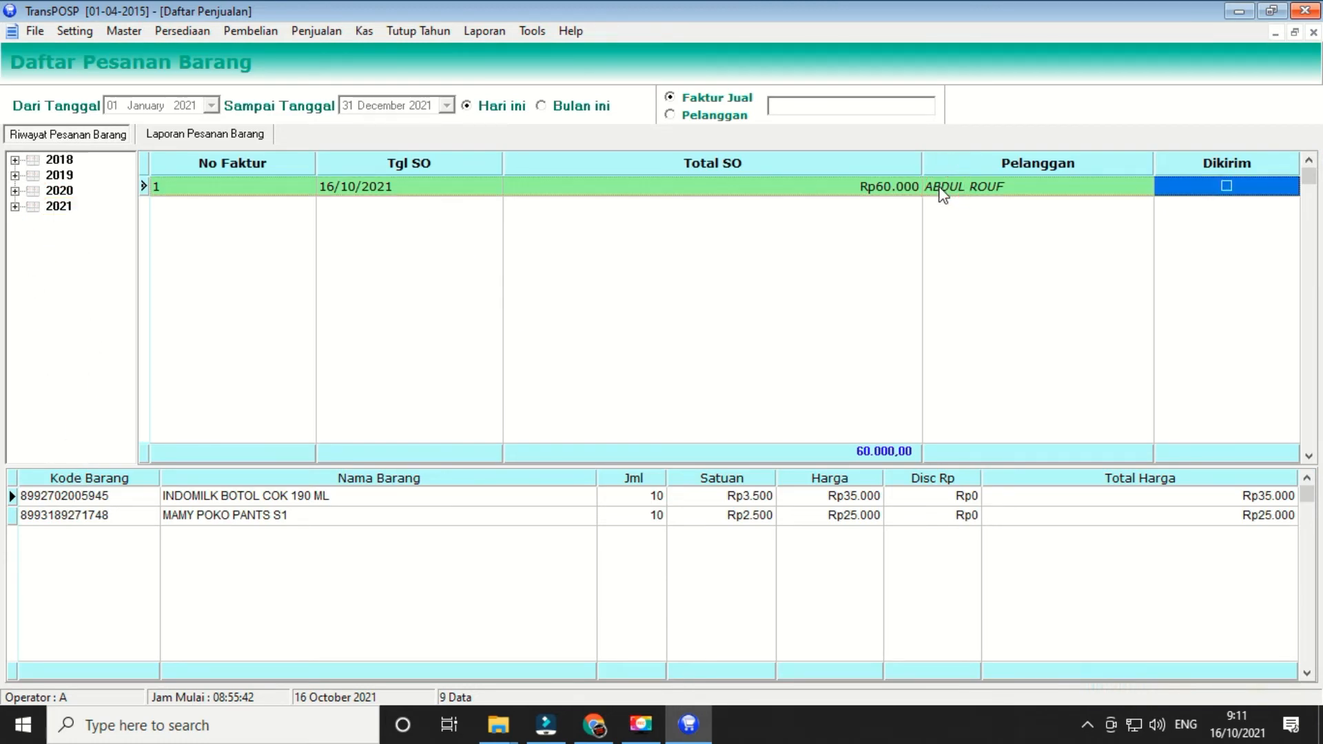
left_click(906, 194)
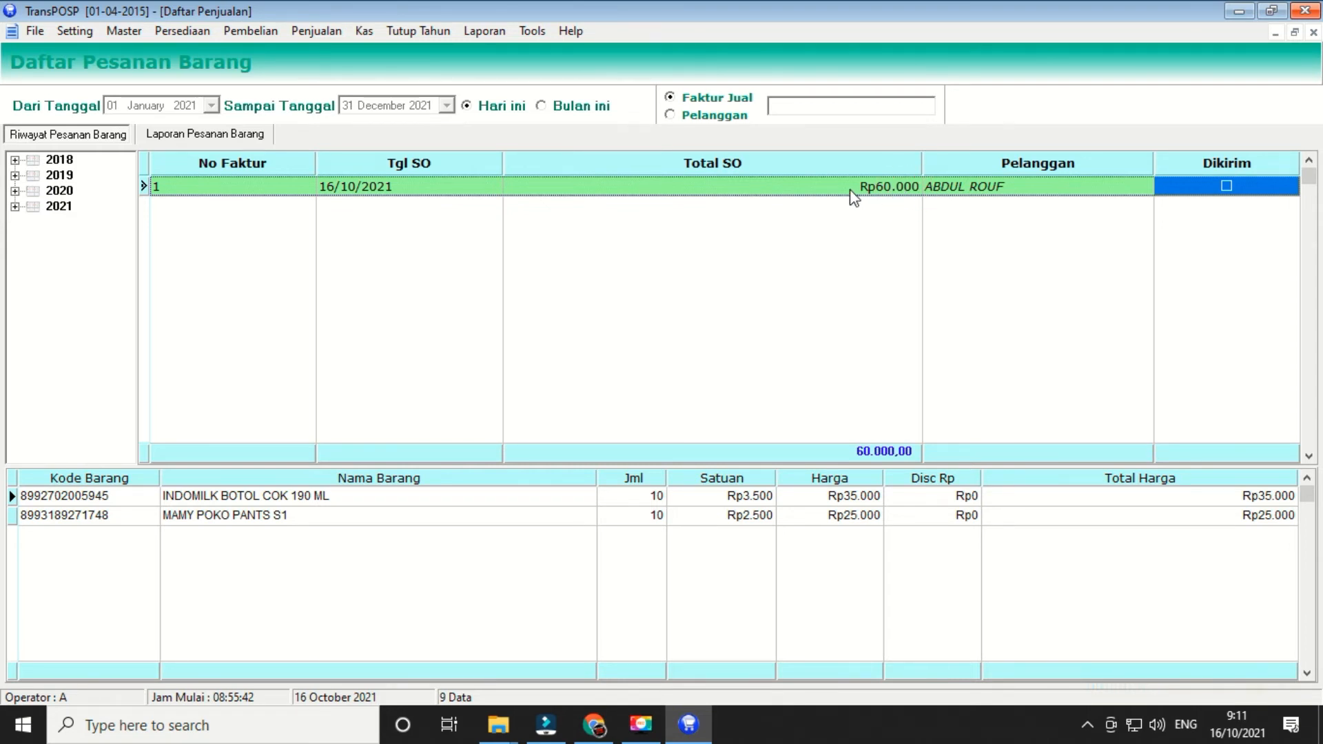
right_click(799, 184)
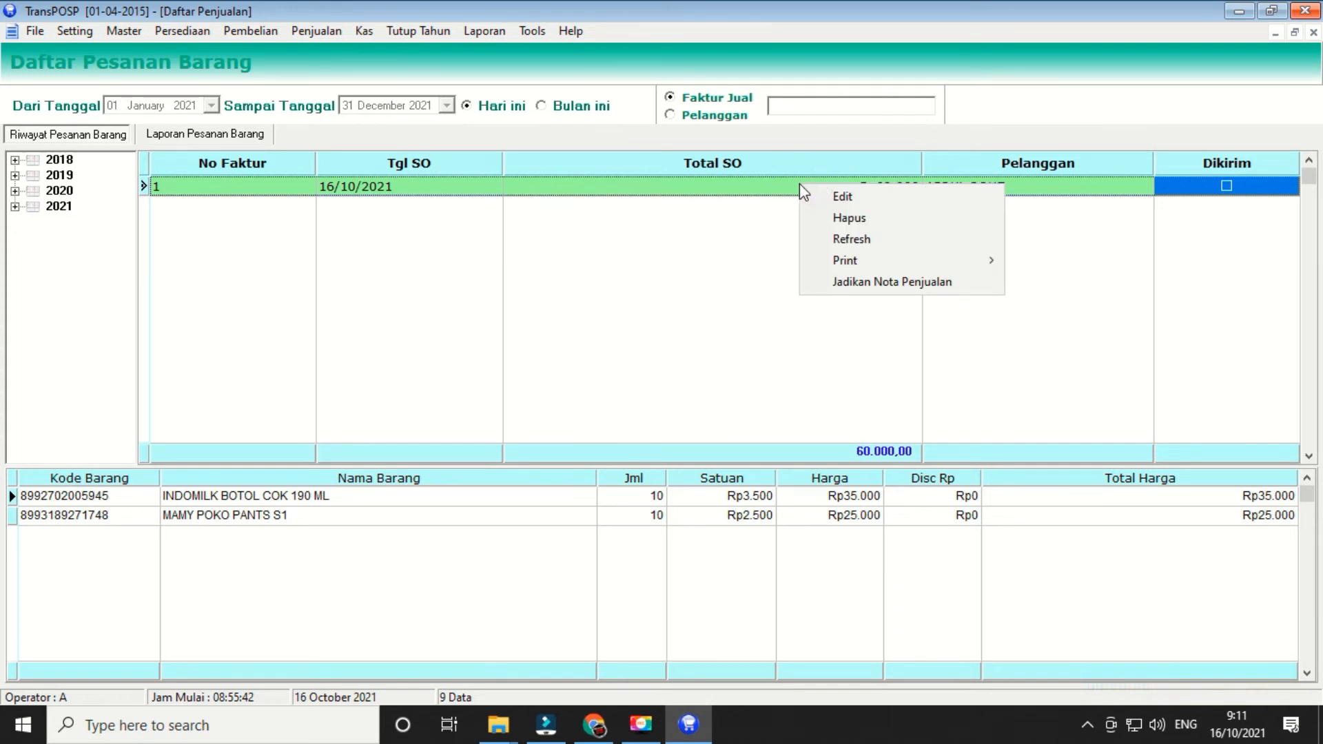
left_click(862, 281)
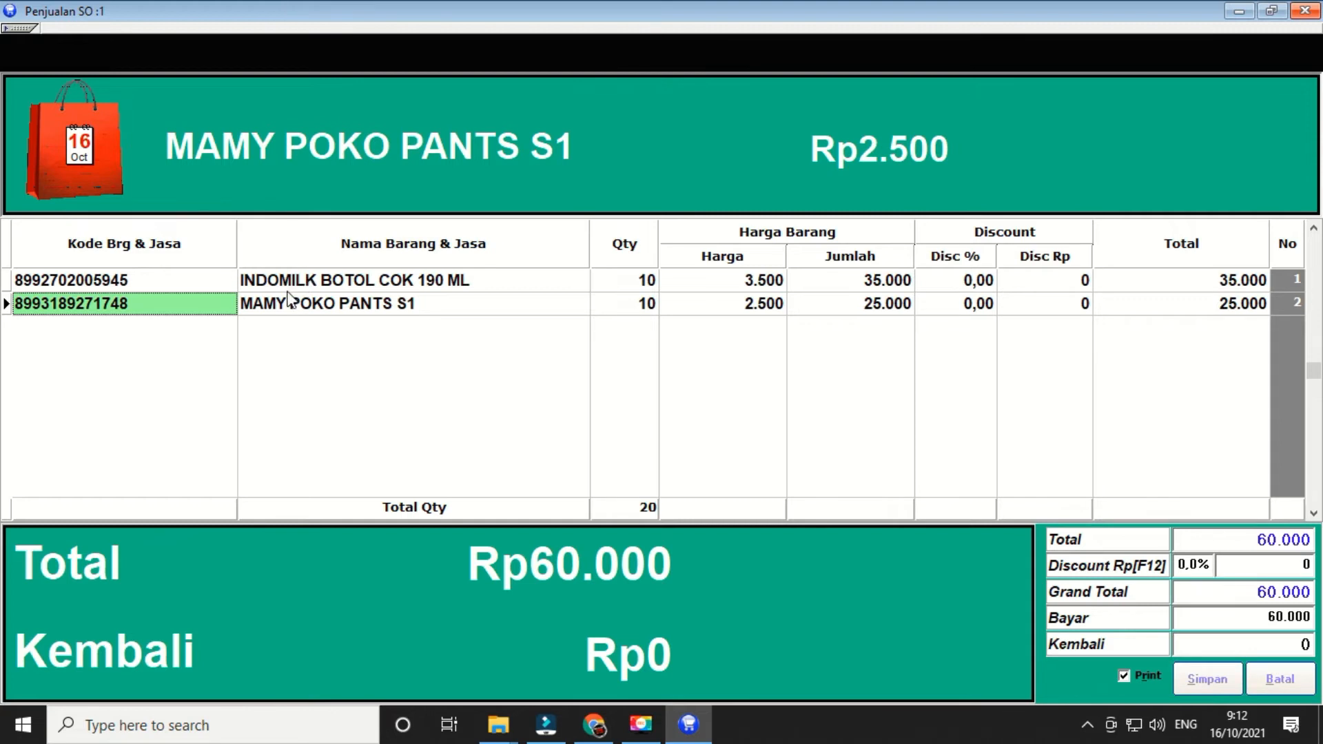
left_click(143, 282)
left_click(146, 304)
left_click(1305, 10)
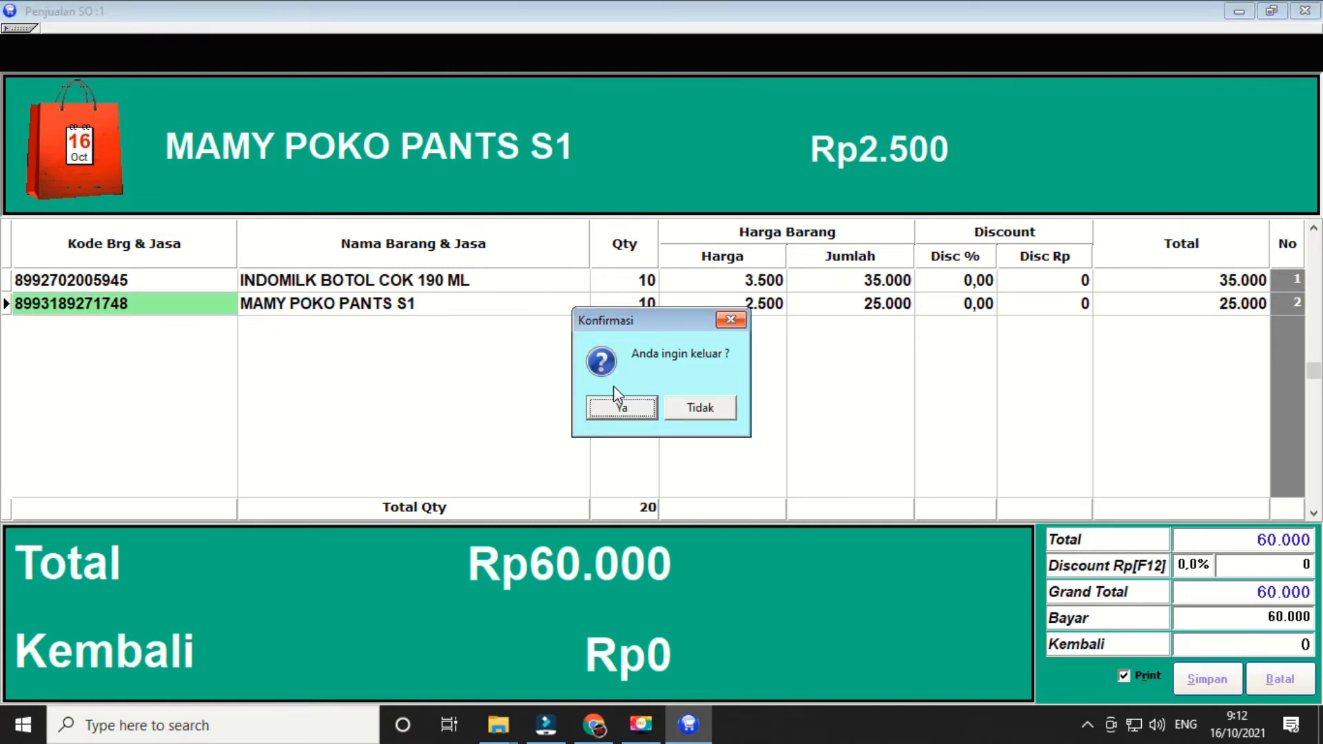
left_click(616, 406)
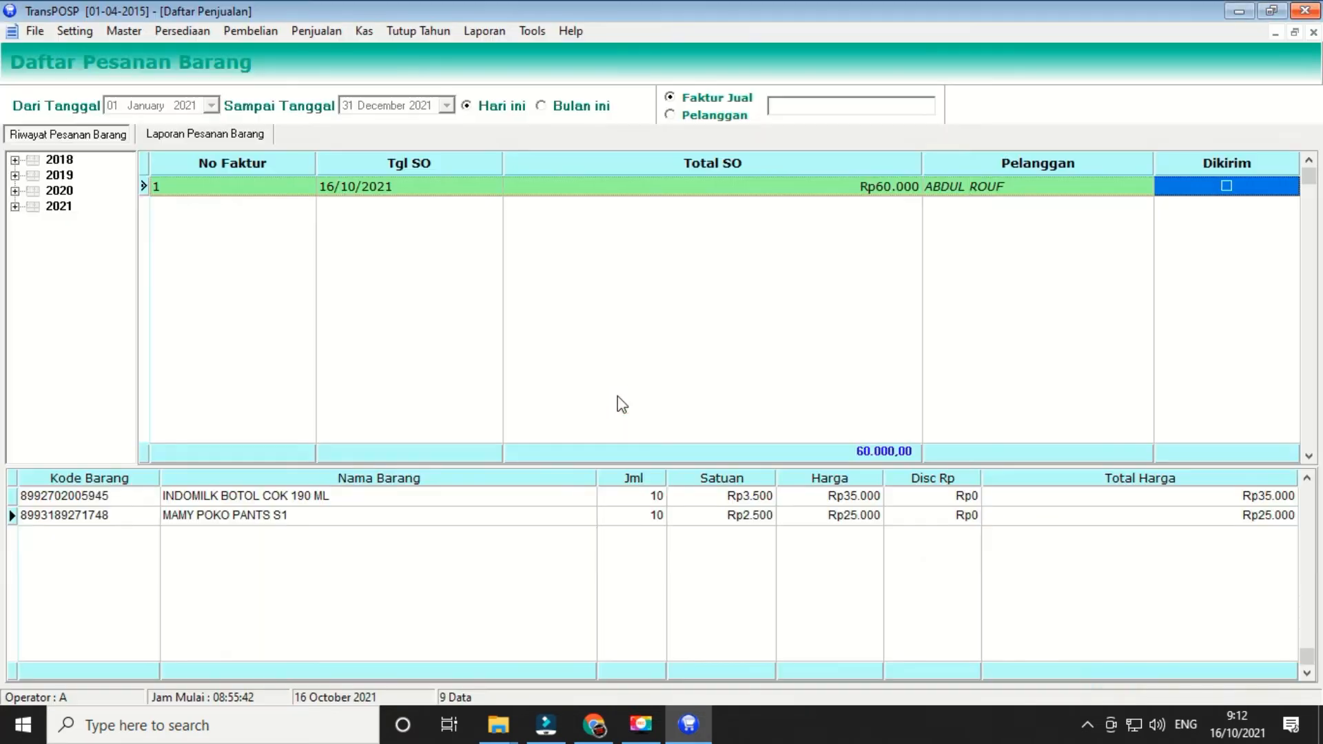
- Close the sales order list, then open and close an empty cashier sales screen
left_click(1314, 32)
left_click(297, 31)
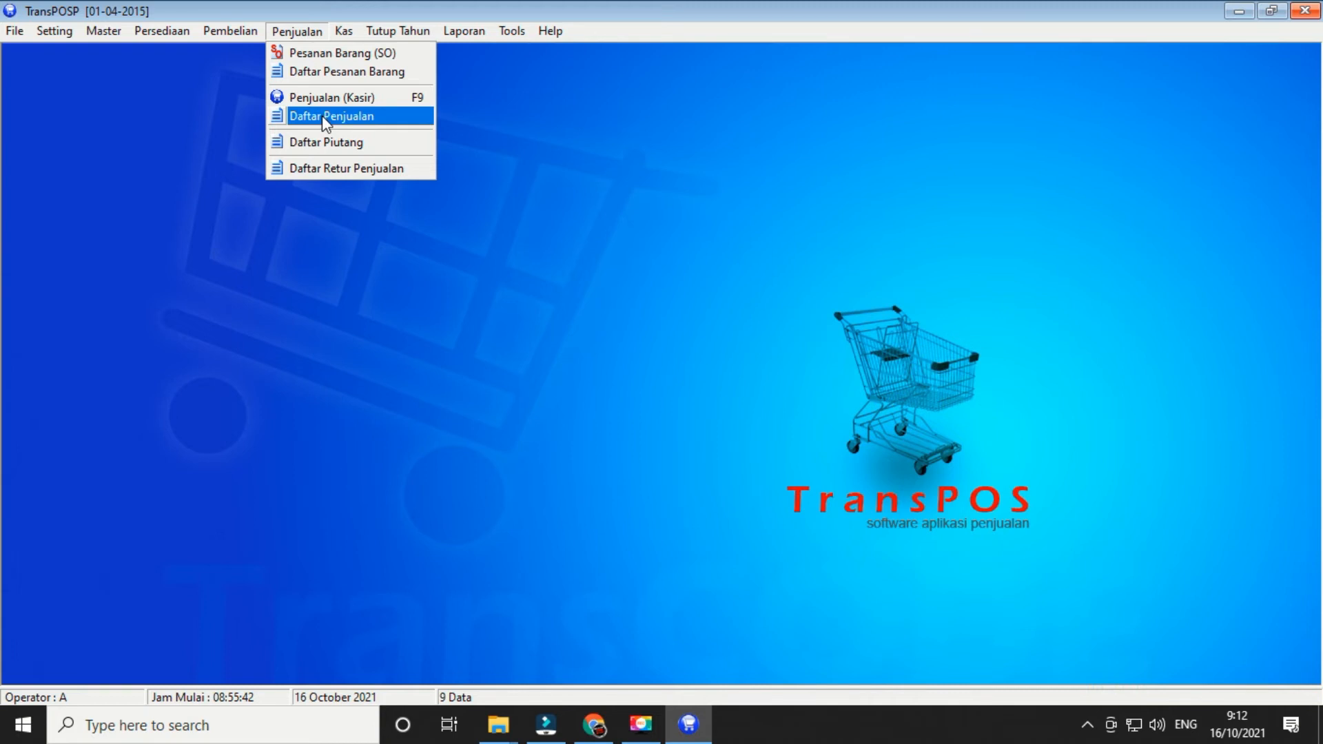
left_click(309, 97)
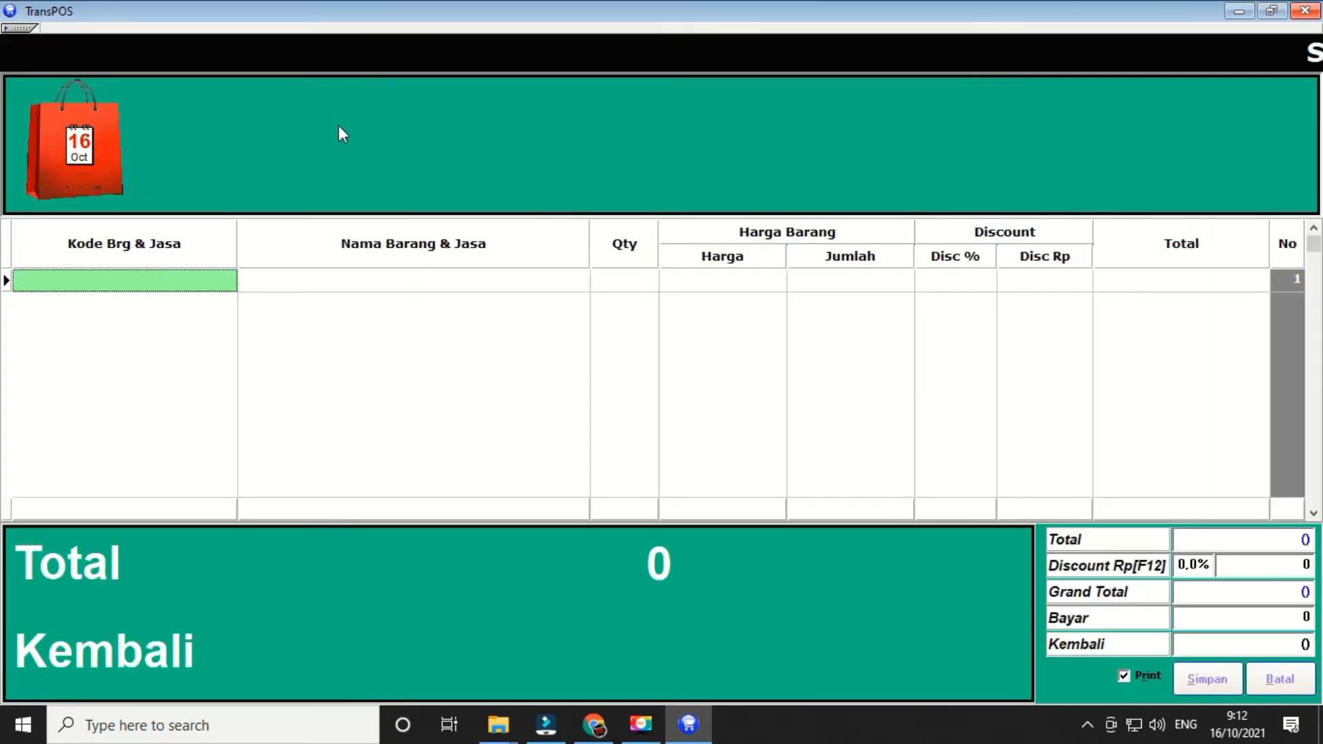
left_click(726, 320)
left_click(1304, 11)
left_click(626, 407)
- Browse the Laporan menu and cancel the backup prompt shown when quitting
left_click(469, 32)
left_click(1304, 11)
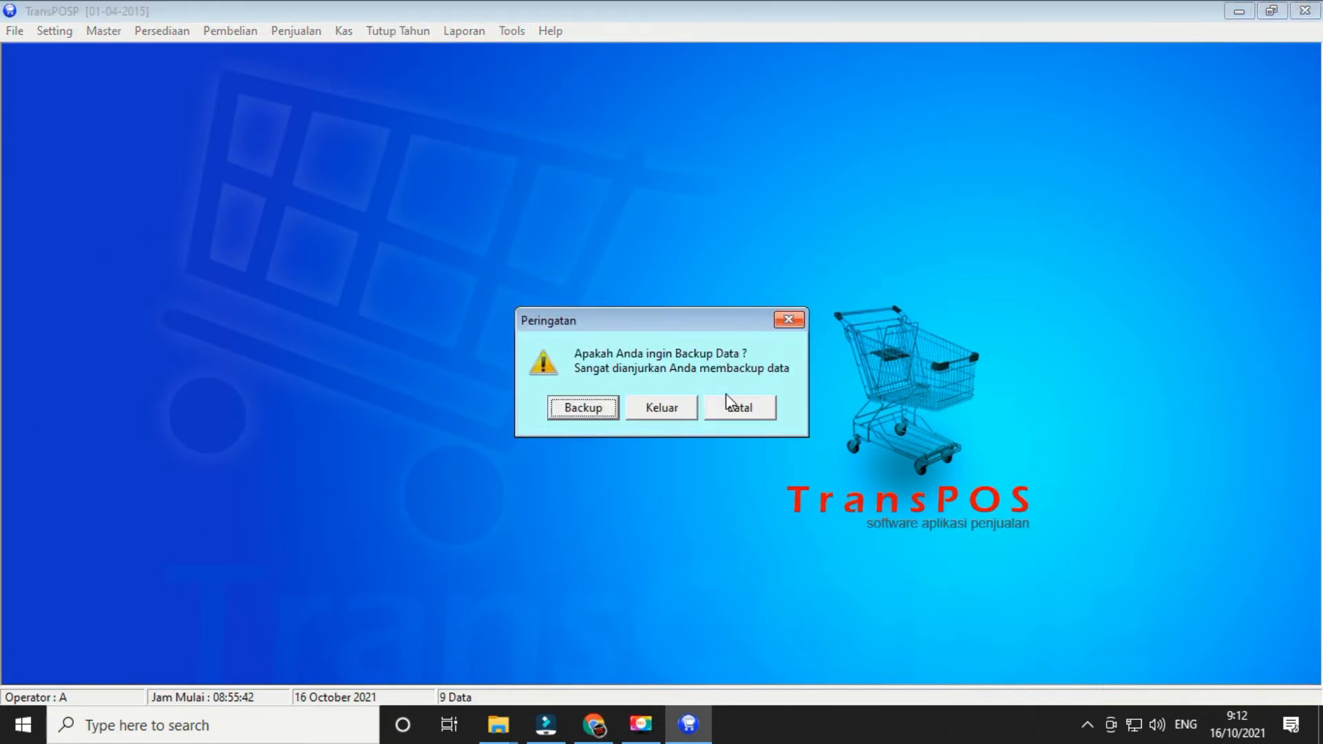
left_click(788, 319)
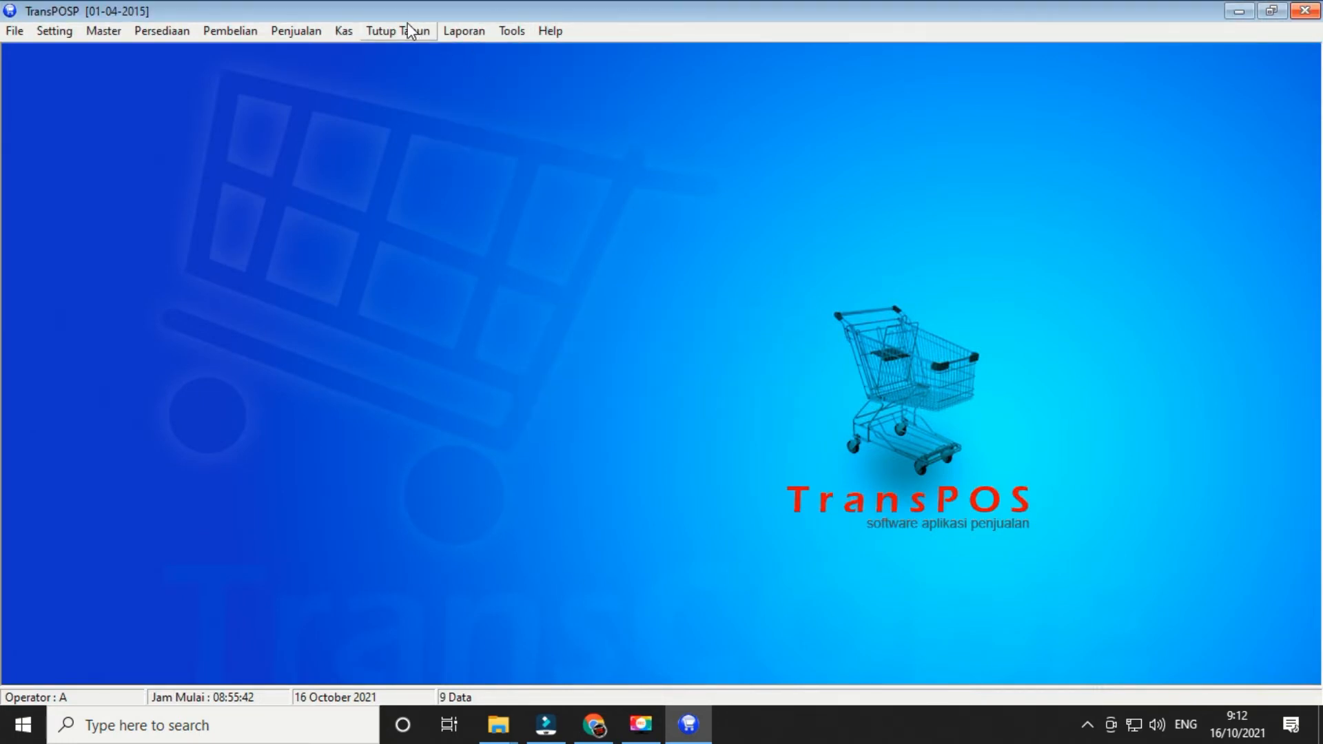
left_click(470, 33)
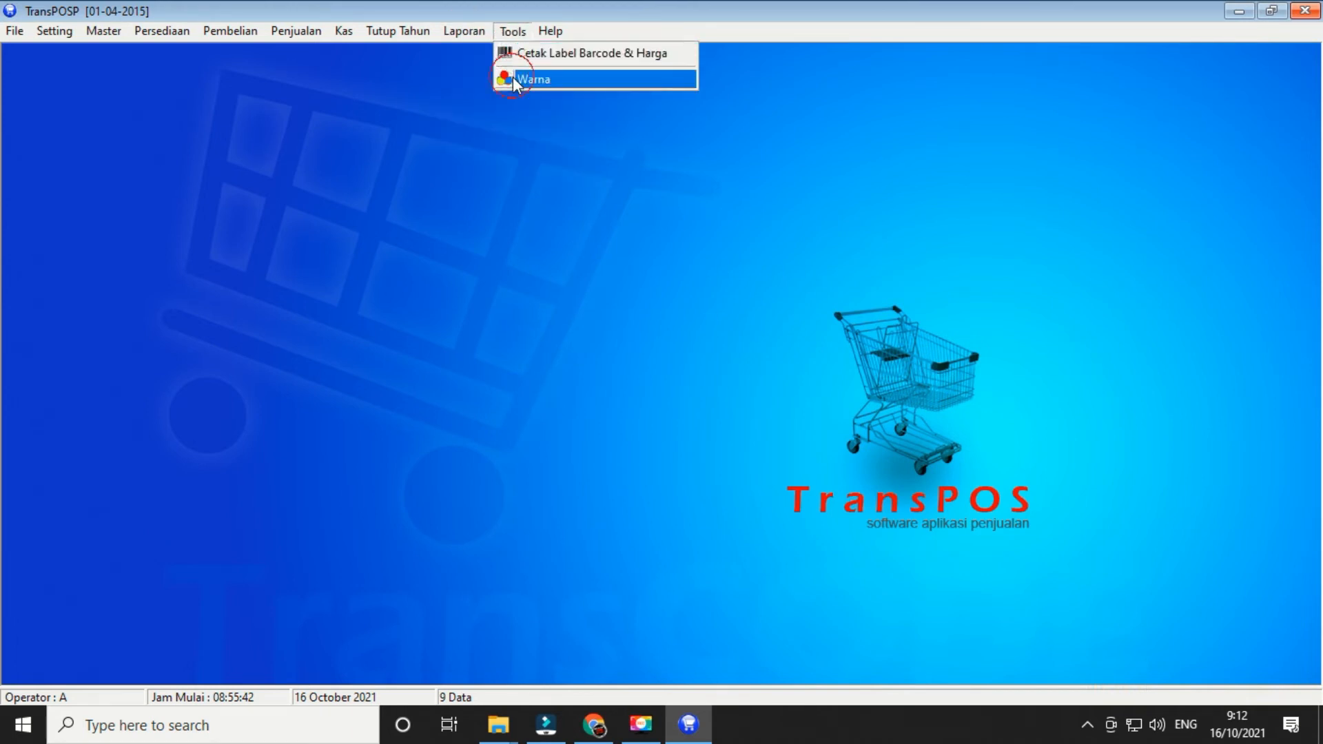
- Apply the Style TC 2 colour scheme in Pilih Warna, reapplying it on a second pass
left_click(527, 79)
left_click(632, 297)
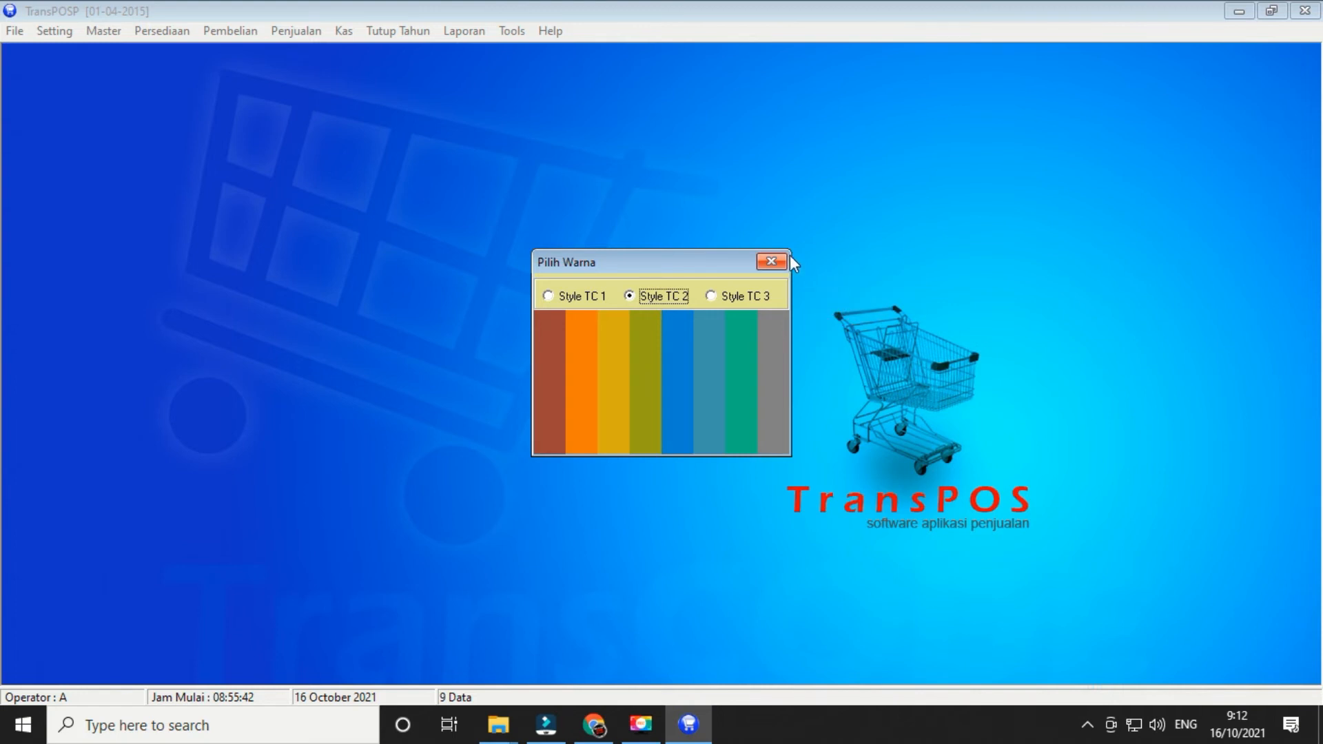
left_click(771, 261)
left_click(477, 31)
mouse_move(511, 32)
left_click(510, 78)
left_click(633, 297)
left_click(771, 263)
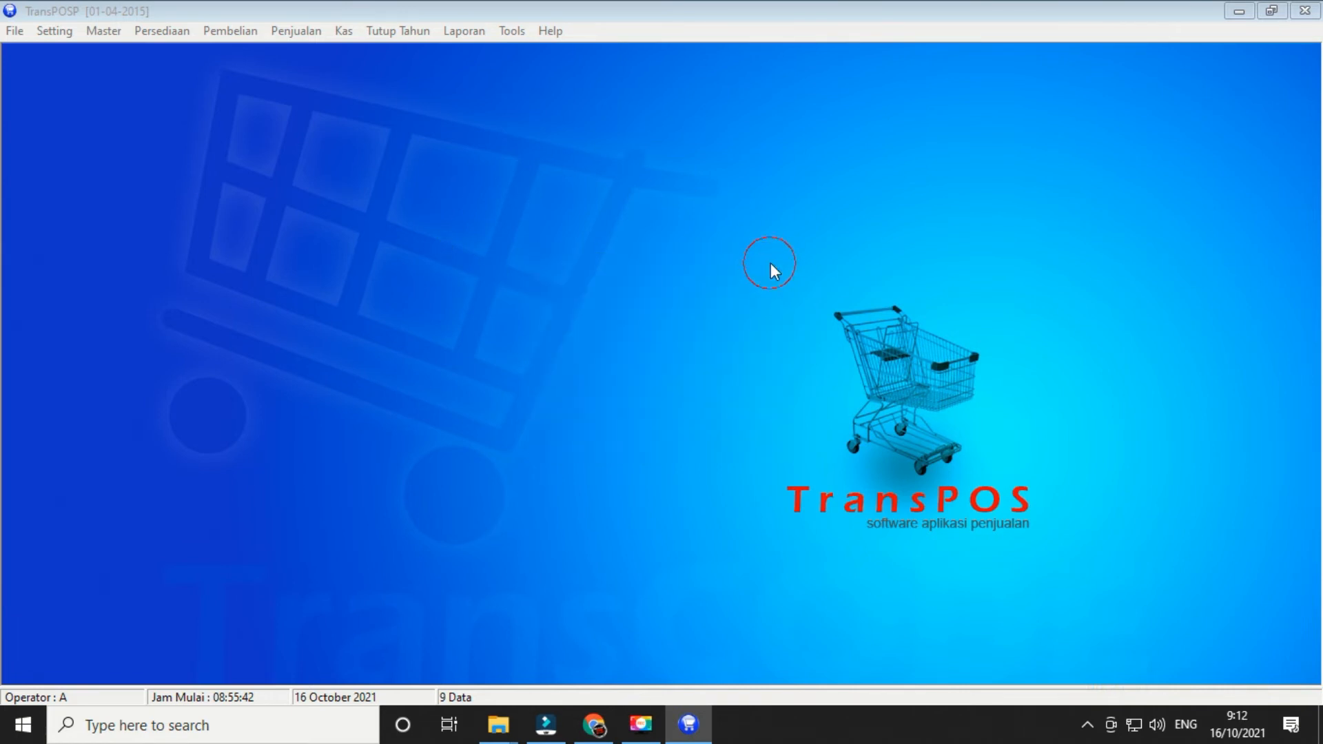
- Open the cashier sales screen and set the transaction type to Kredit
left_click(276, 31)
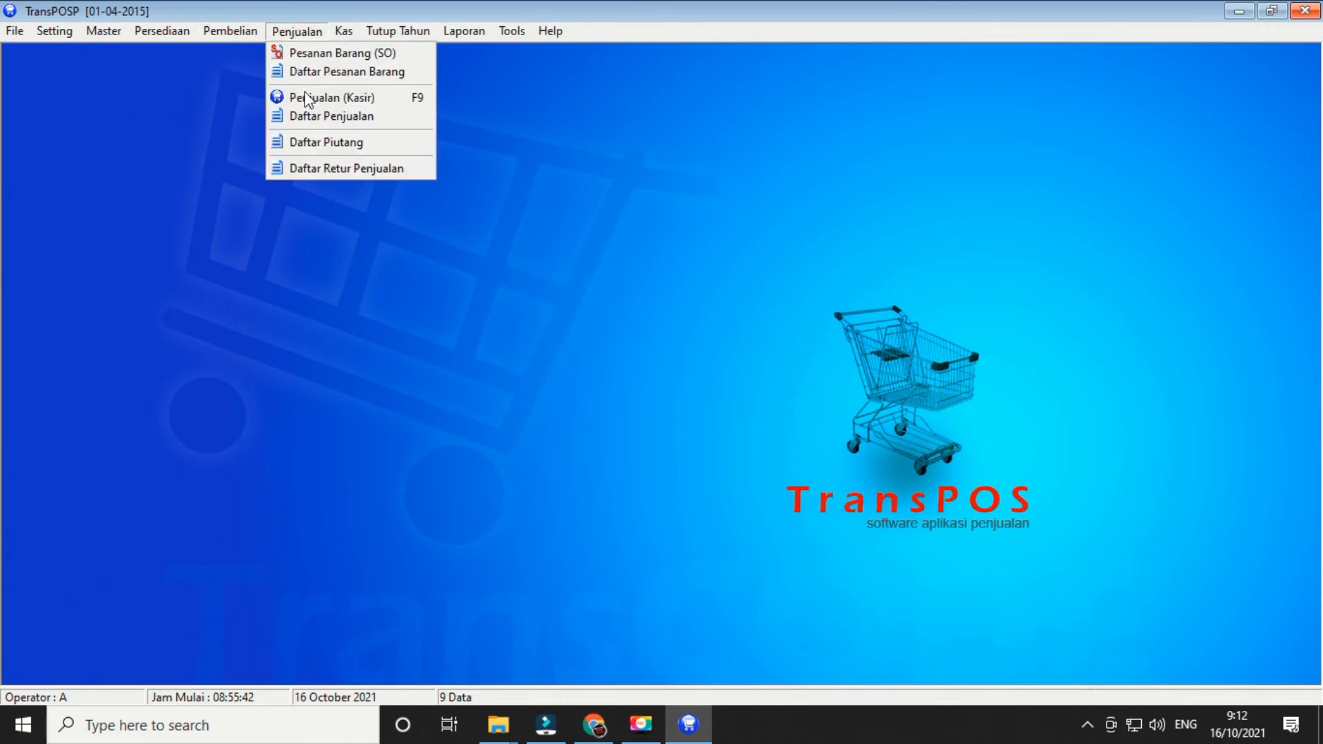
left_click(311, 109)
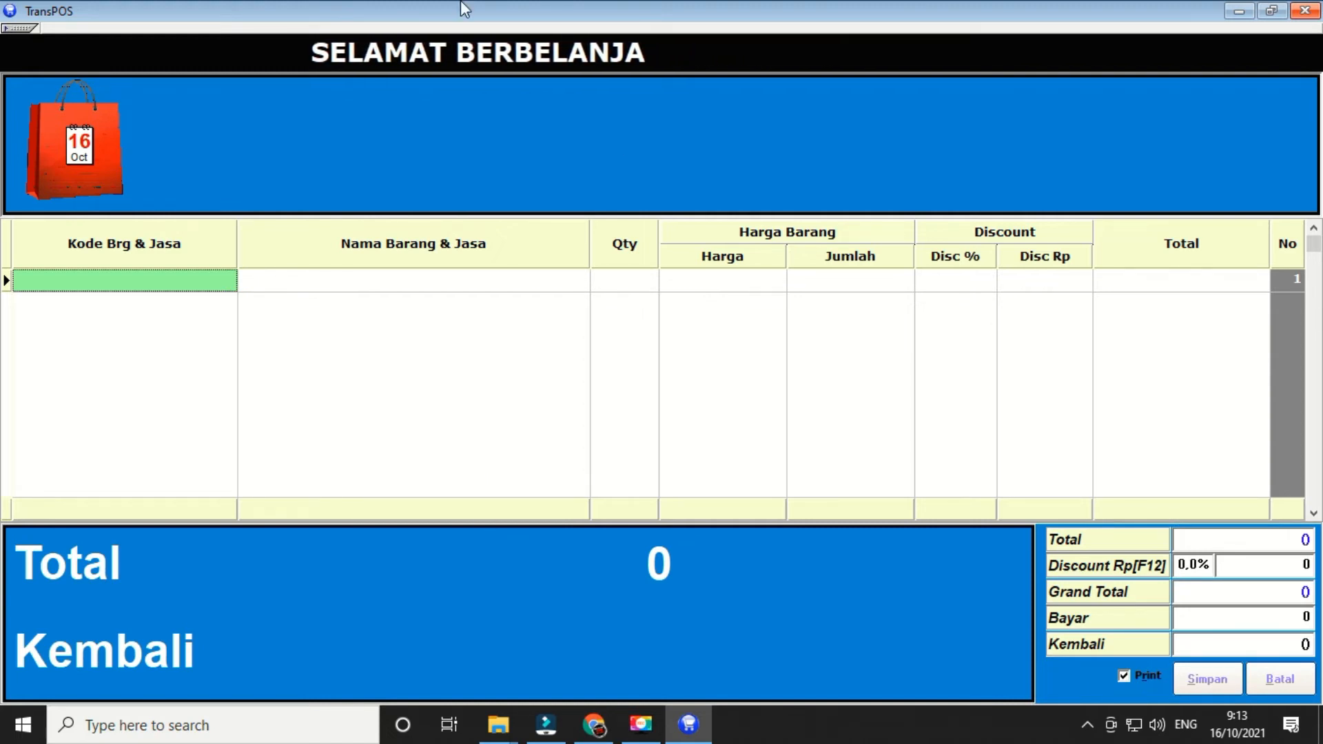
left_click(11, 28)
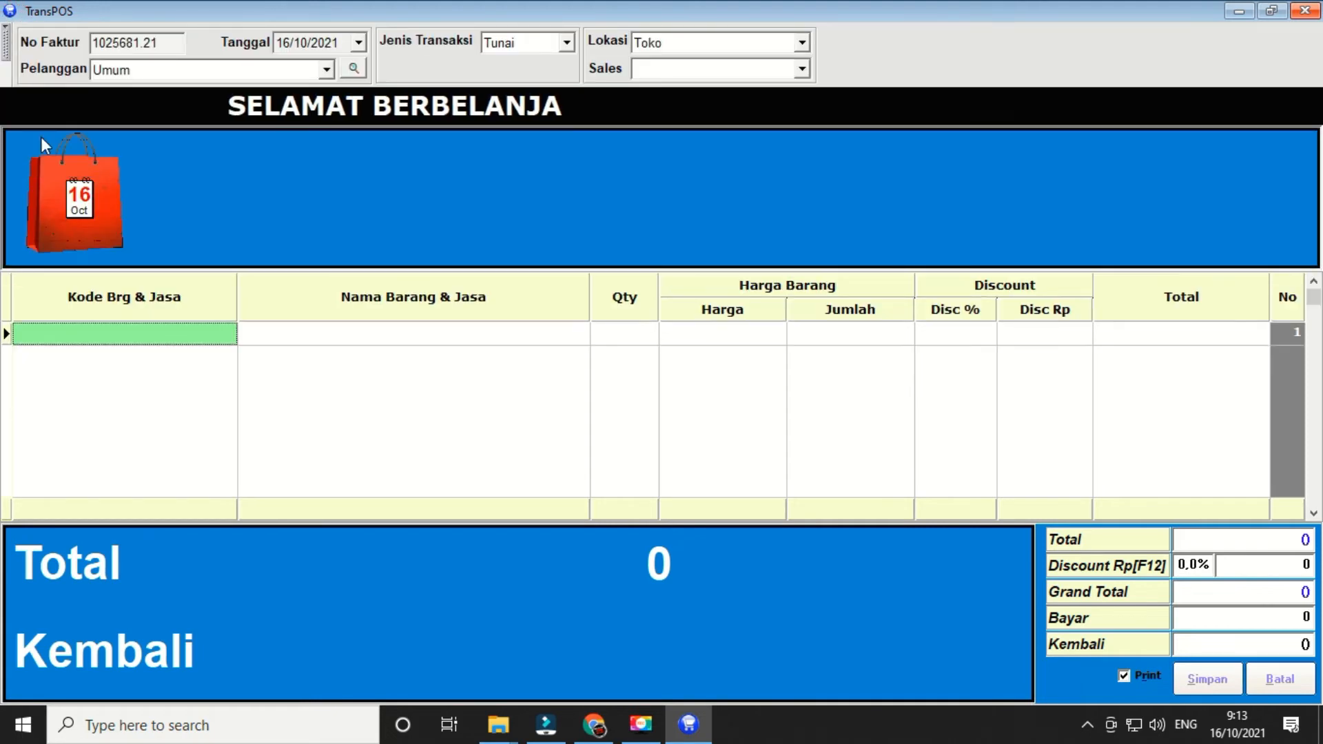
left_click(567, 42)
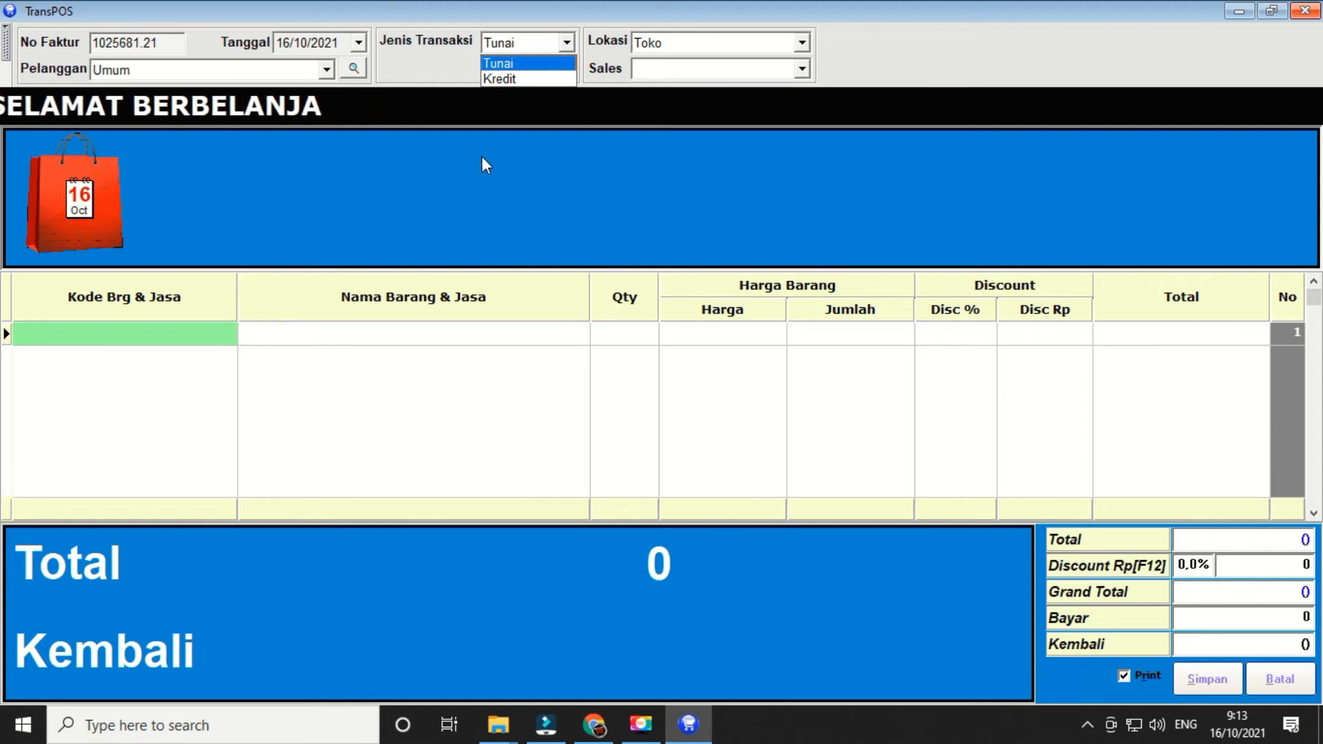
left_click(500, 79)
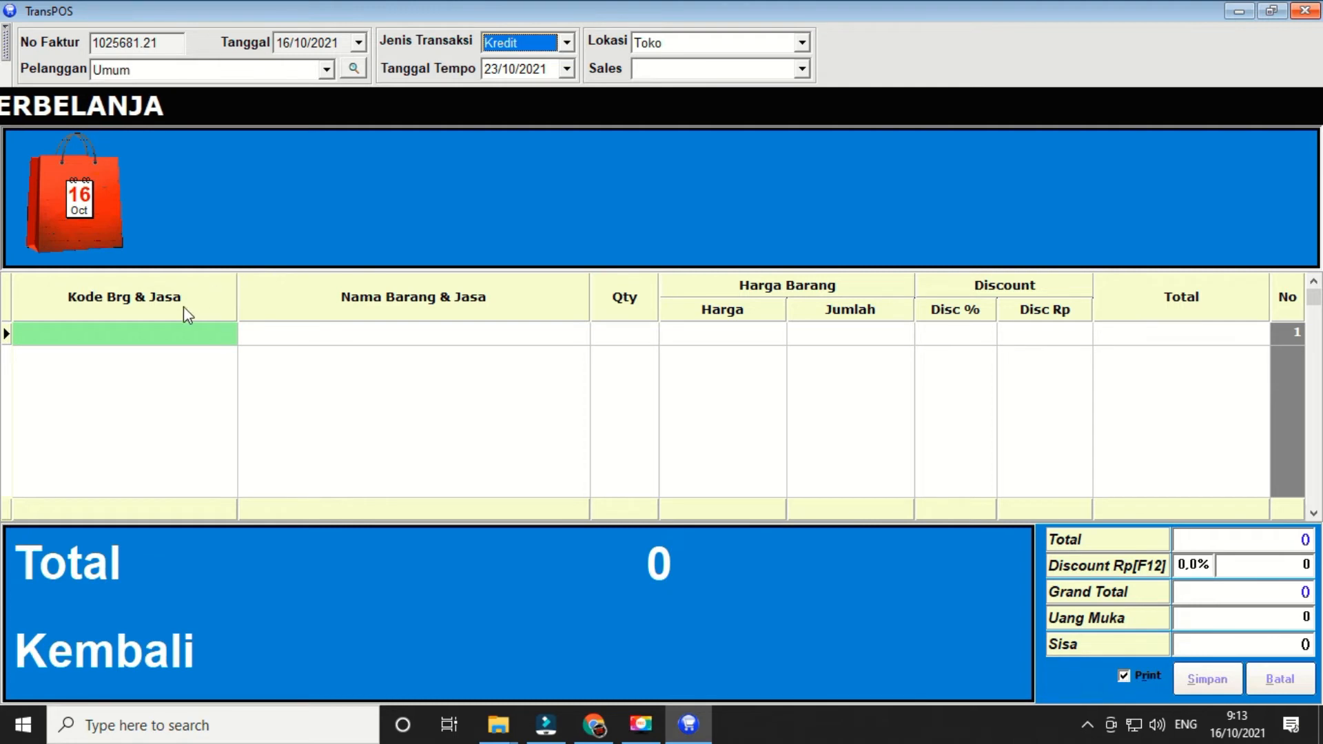
- Add 5 INDOMILK BOTOL COK 190 ML and enter a 15000 down payment, then leave the screen
left_click(184, 339)
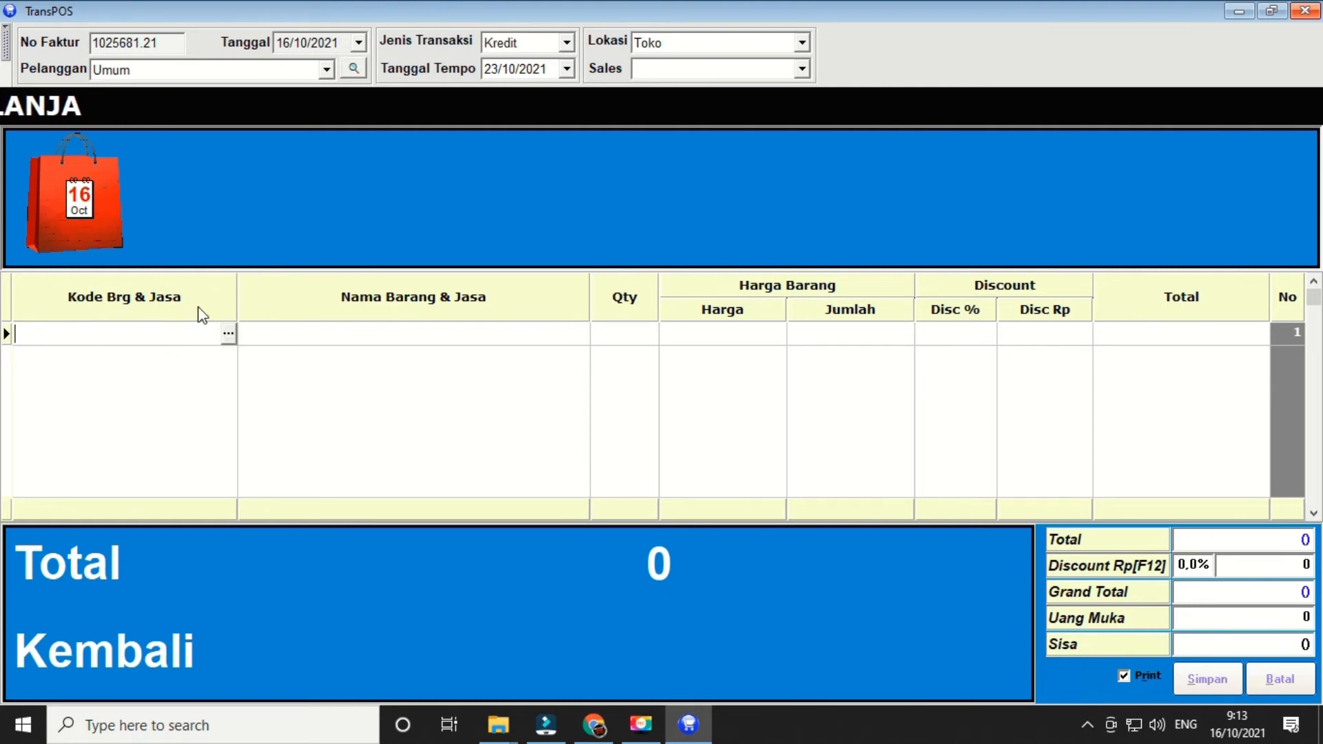
key("Return")
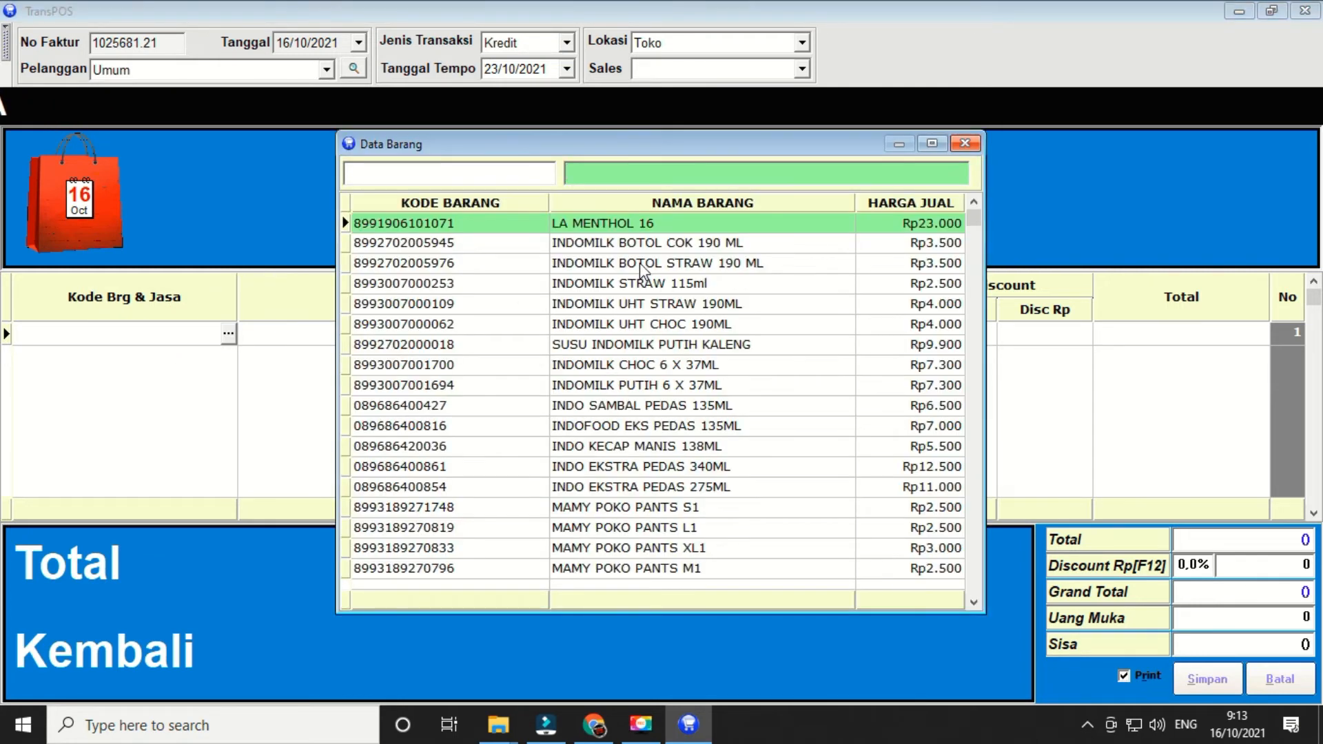
double_click(630, 247)
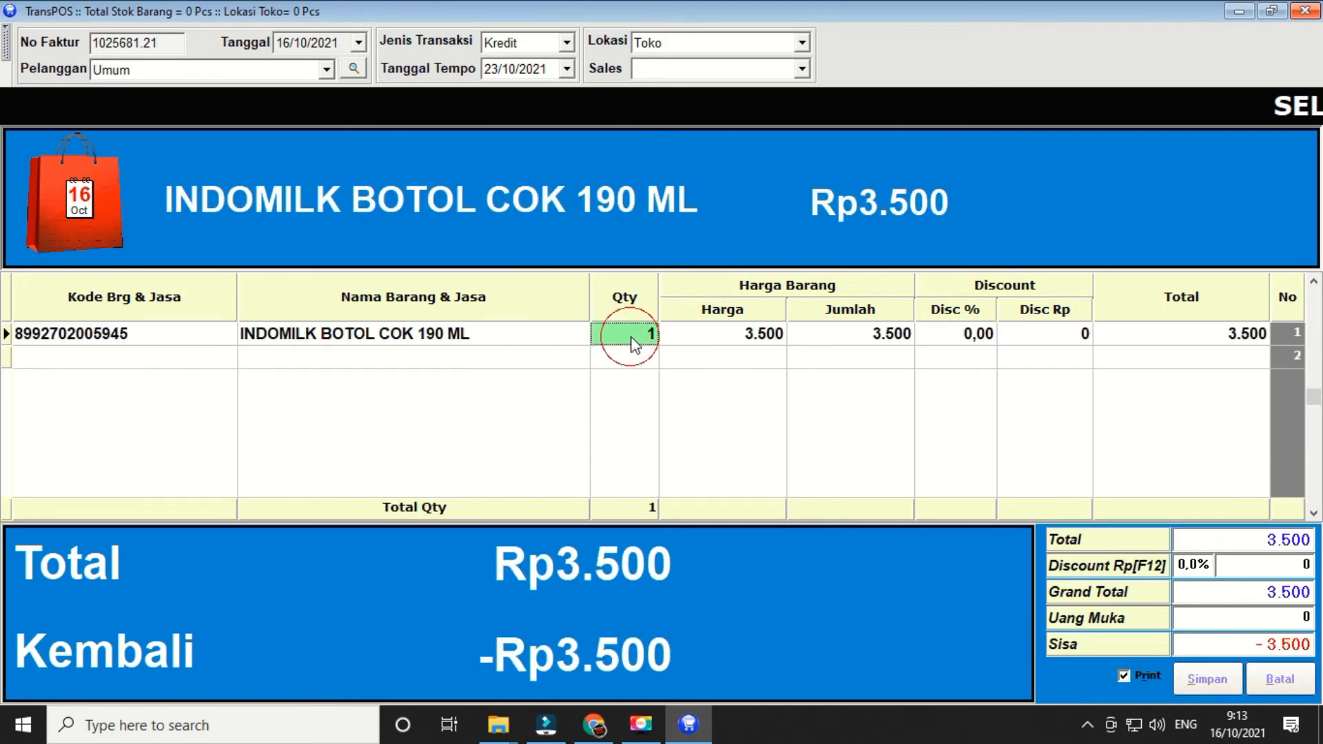
type("5")
key("Return")
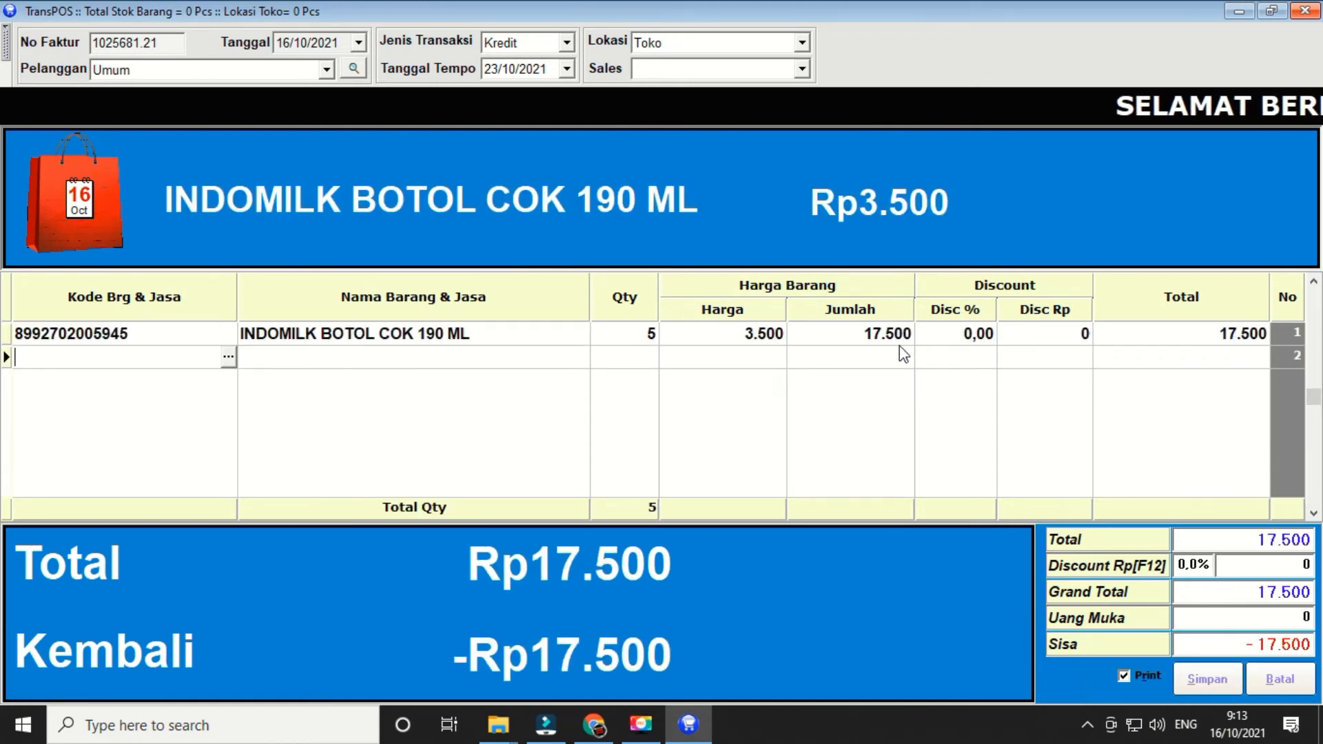
left_click(1285, 625)
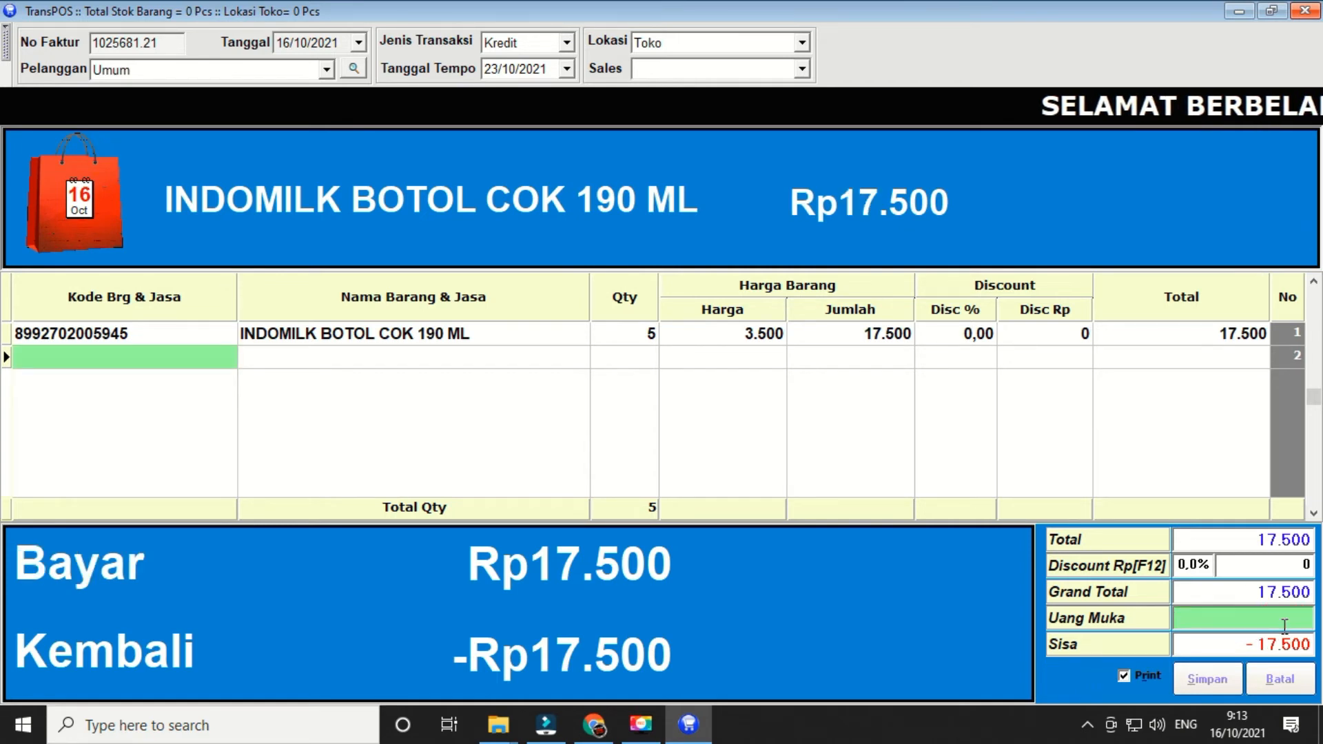
type("15")
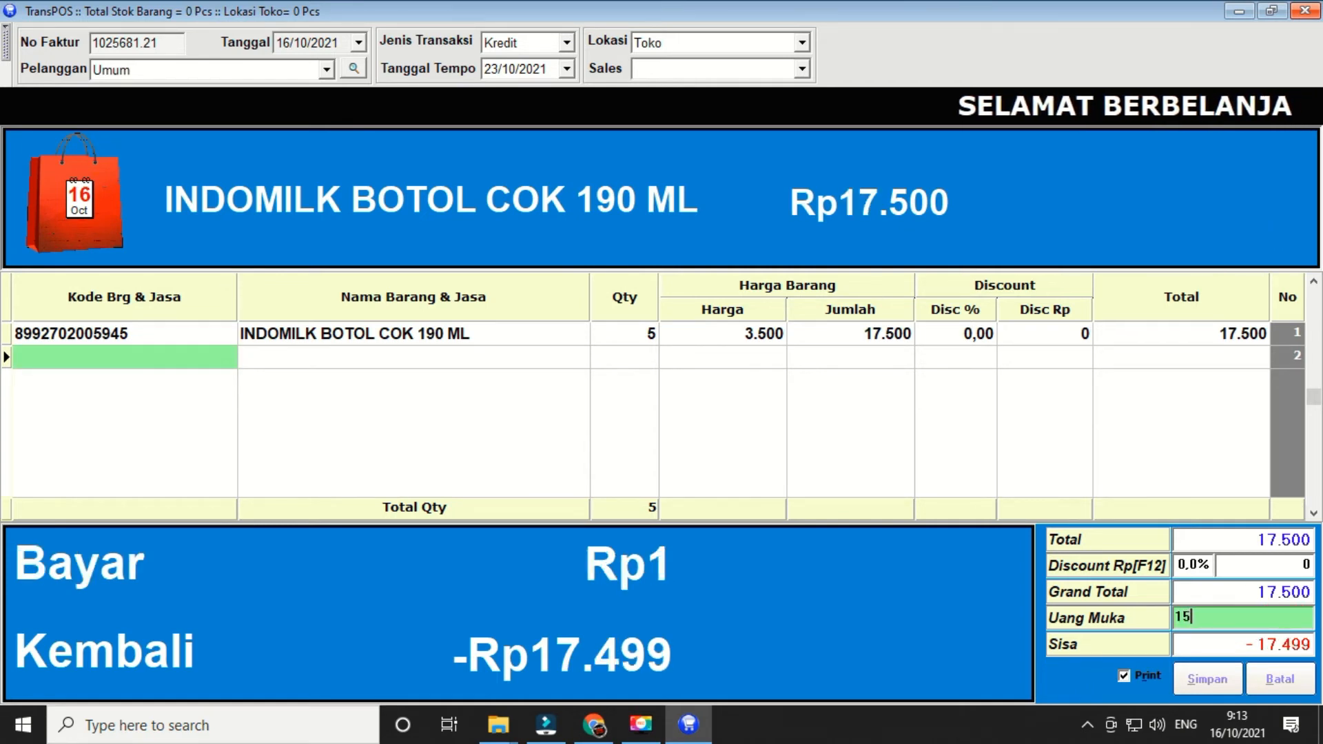
type("000")
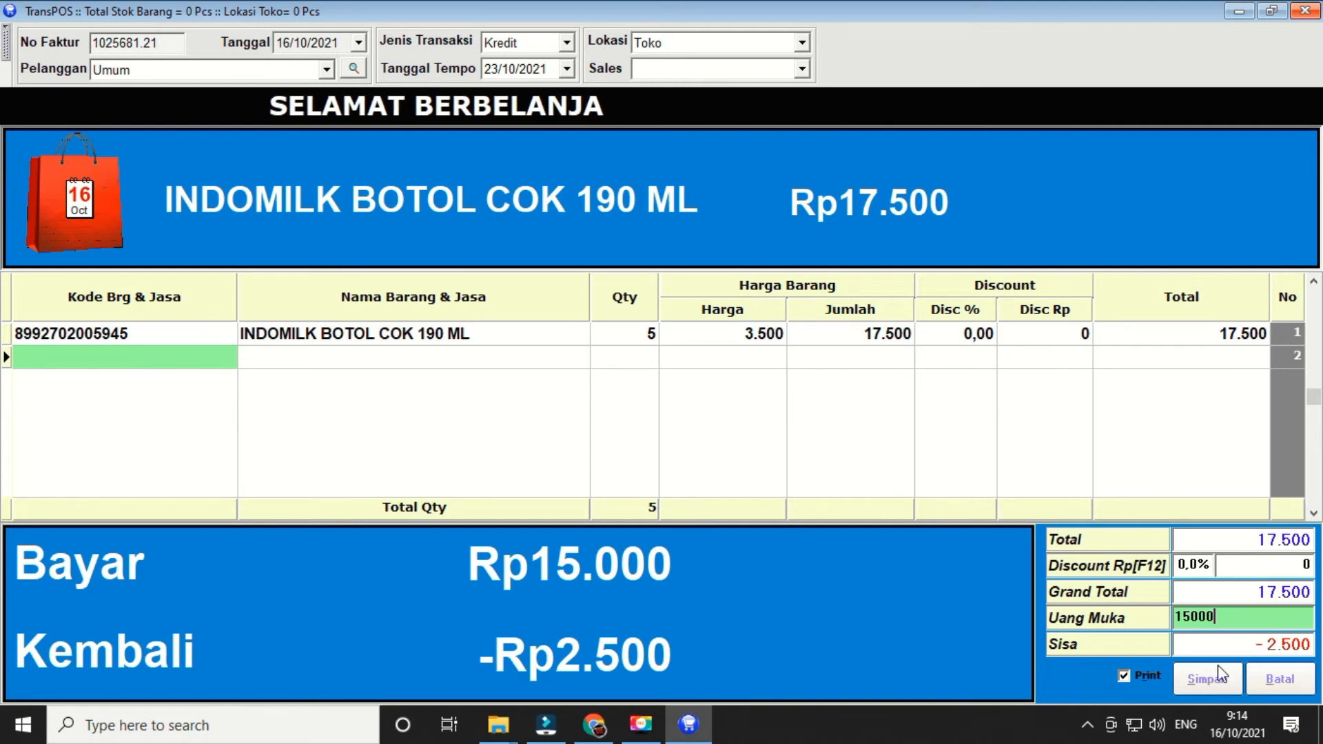
key("Escape")
- Confirm leaving the cashier and open the receivables list for October 2021
left_click(622, 405)
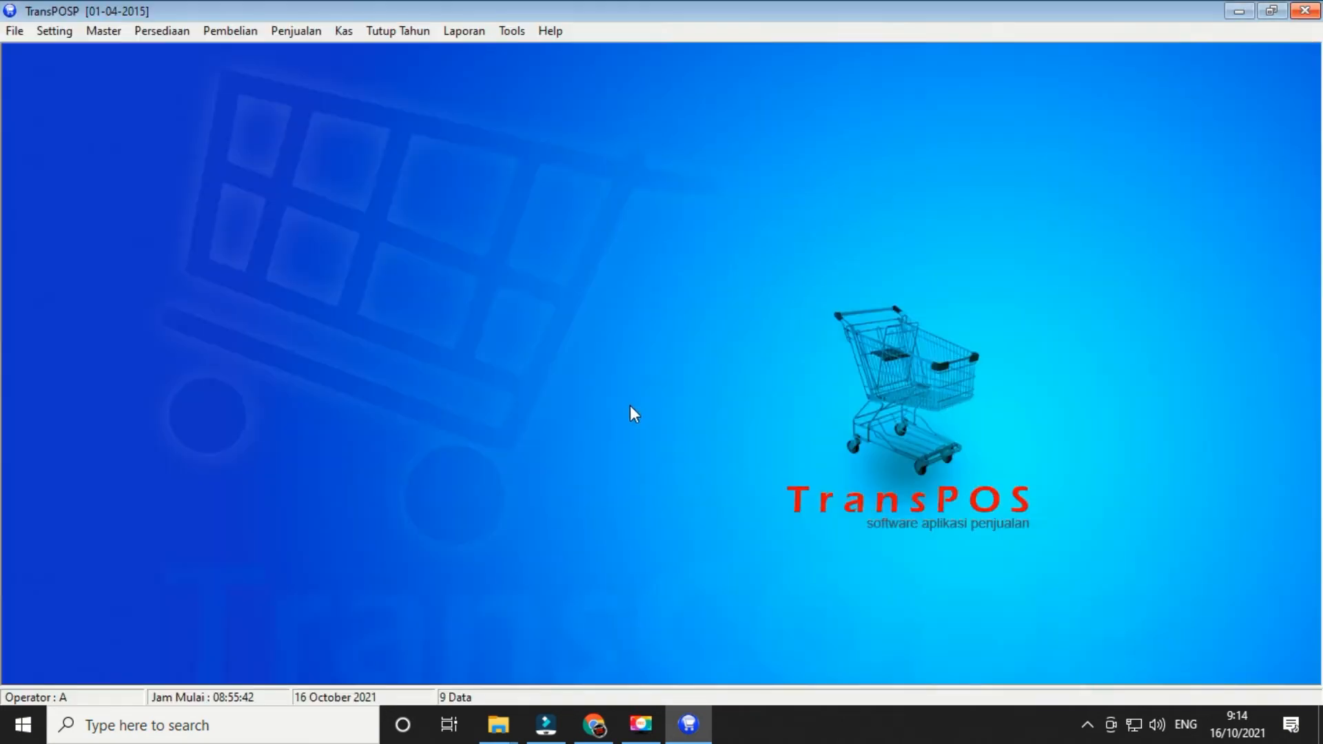
left_click(312, 31)
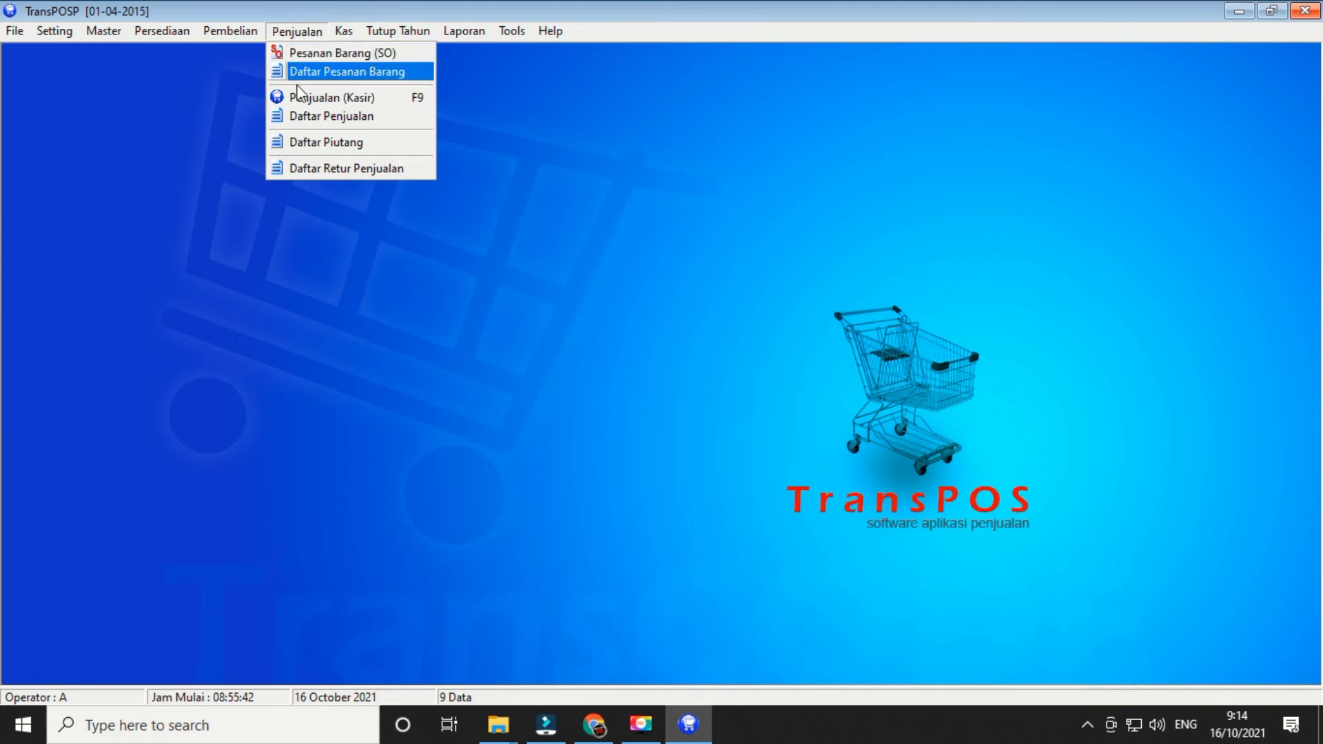
left_click(322, 143)
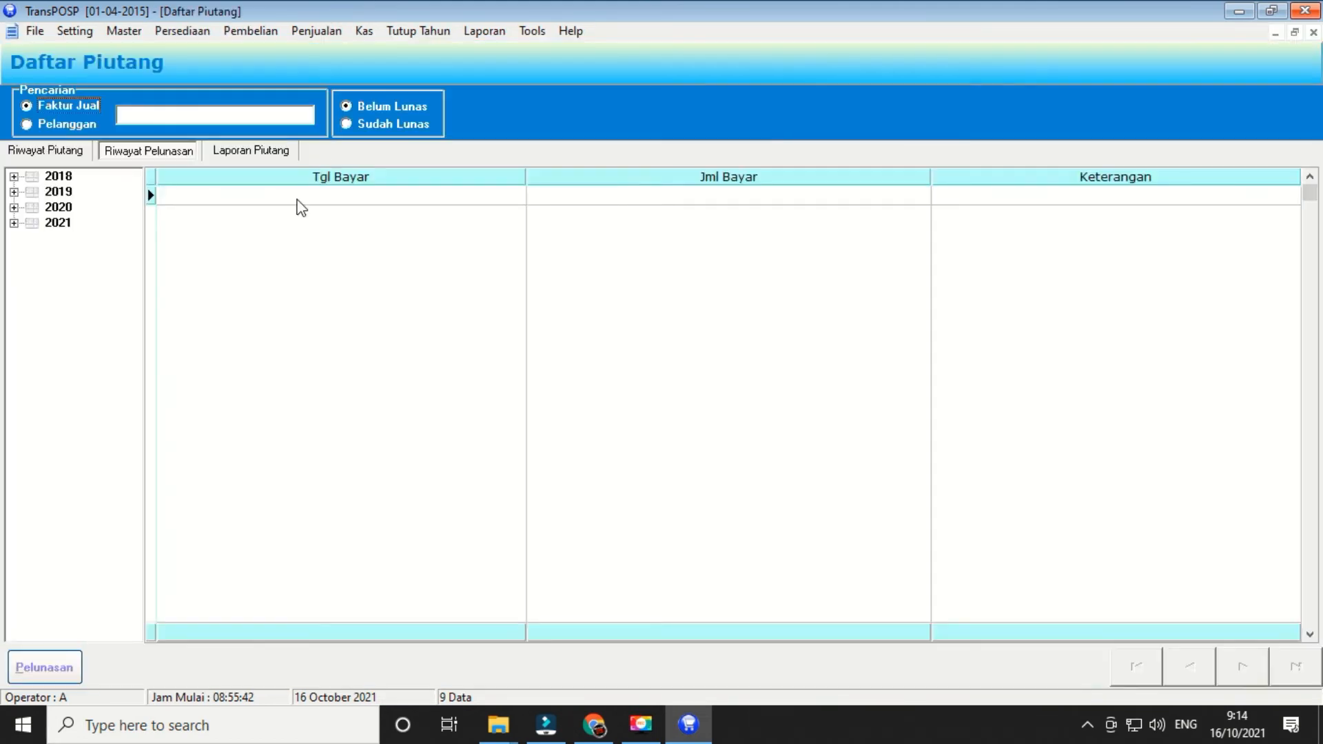
left_click(13, 223)
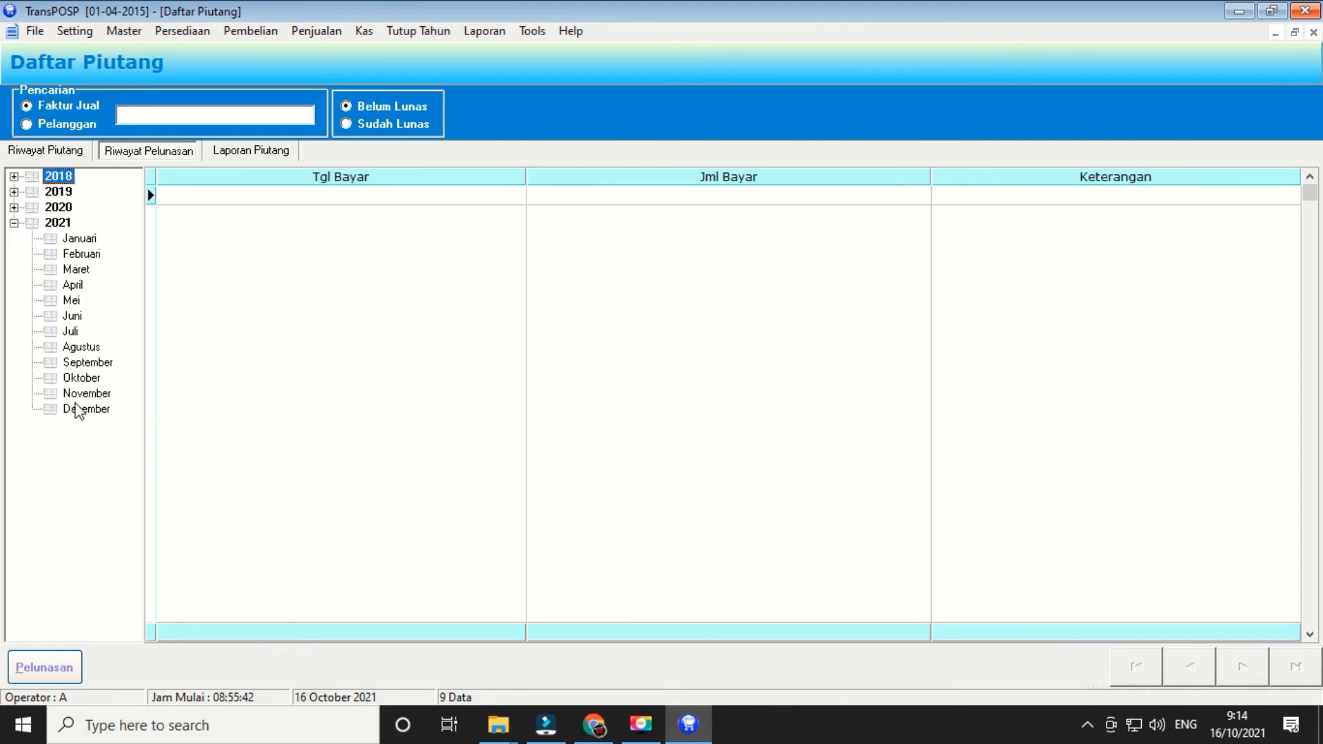
left_click(88, 379)
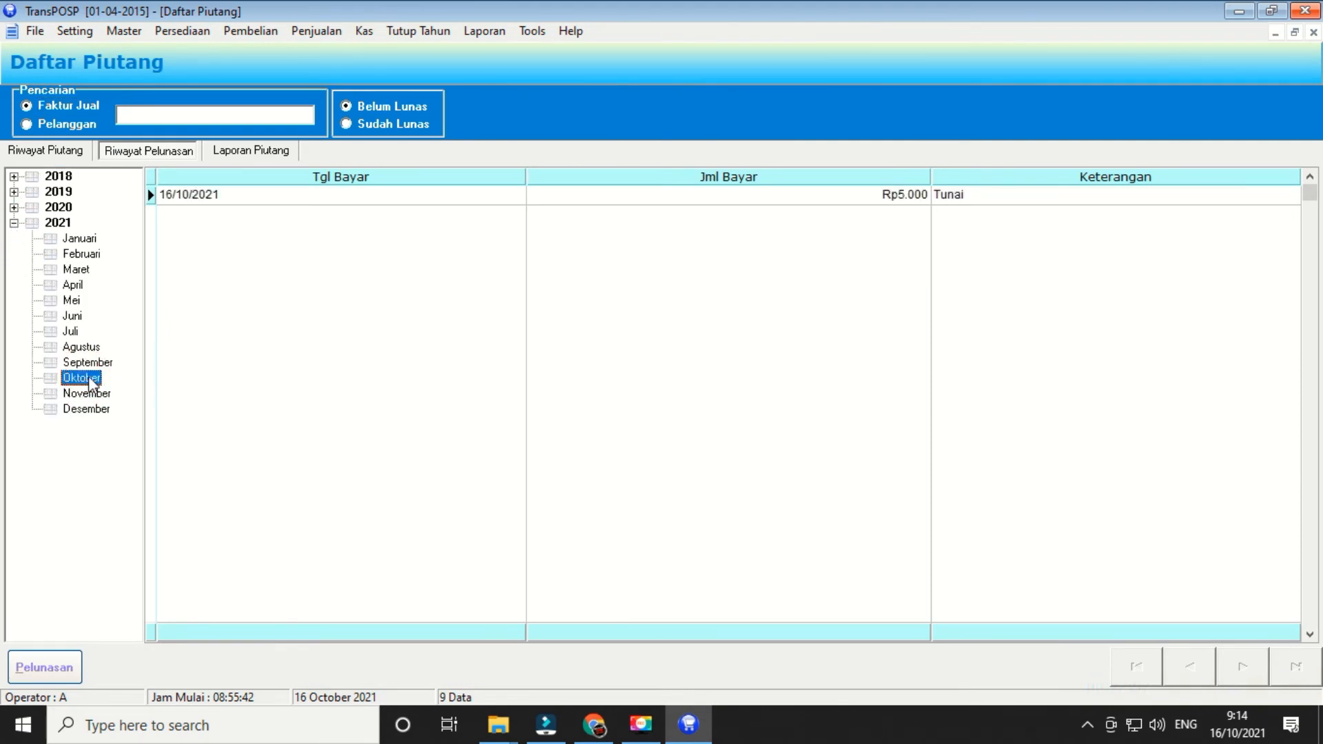
- Look up a customer's outstanding invoices in the settlement window, then close it
left_click(59, 667)
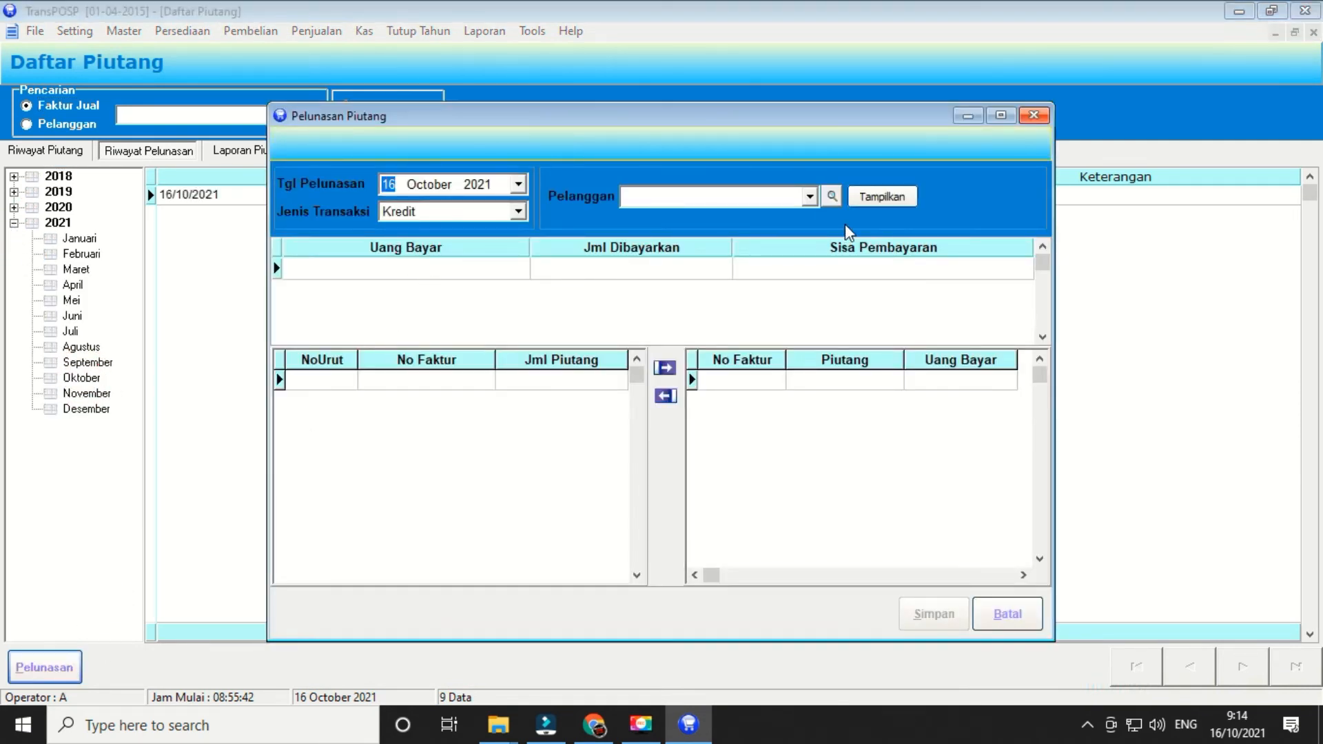
left_click(811, 199)
left_click(758, 215)
left_click(877, 198)
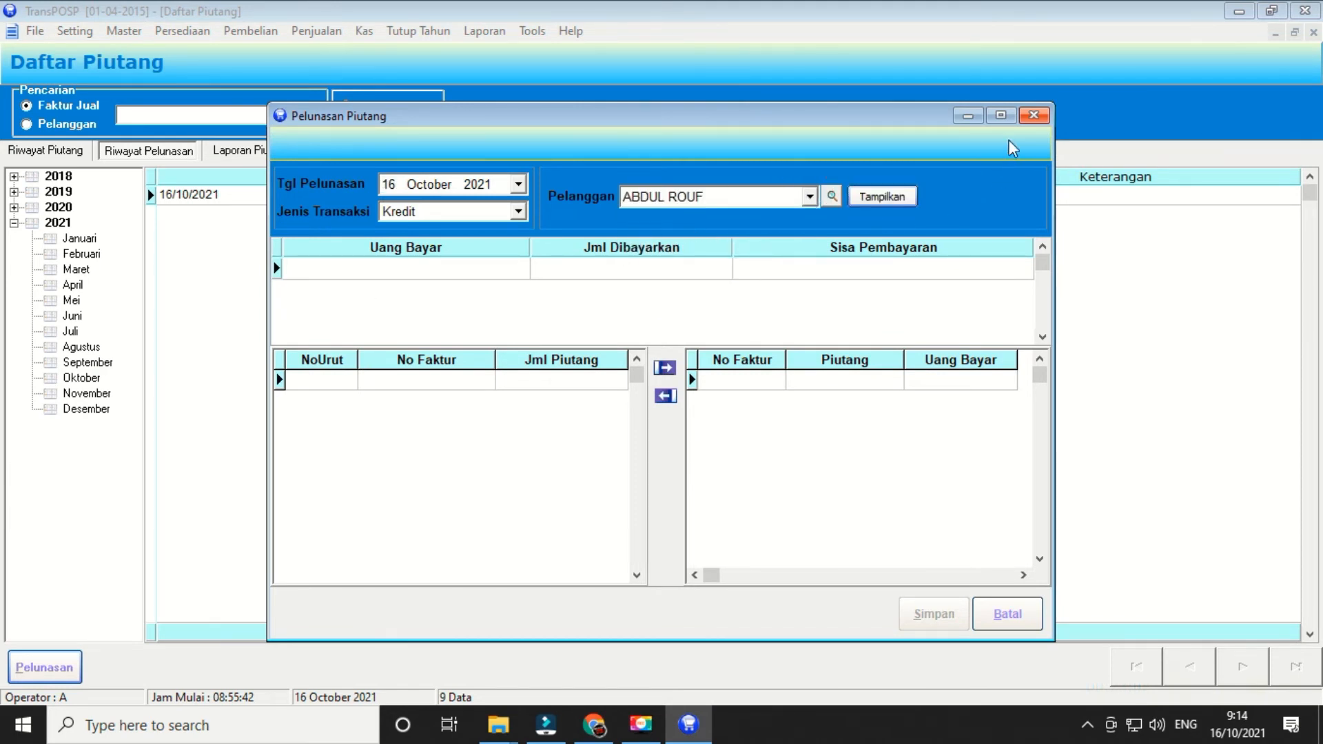
left_click(1034, 116)
- View the invoice details behind the 16/10/2021 Rp5.000 payment, then close the list
left_click(398, 321)
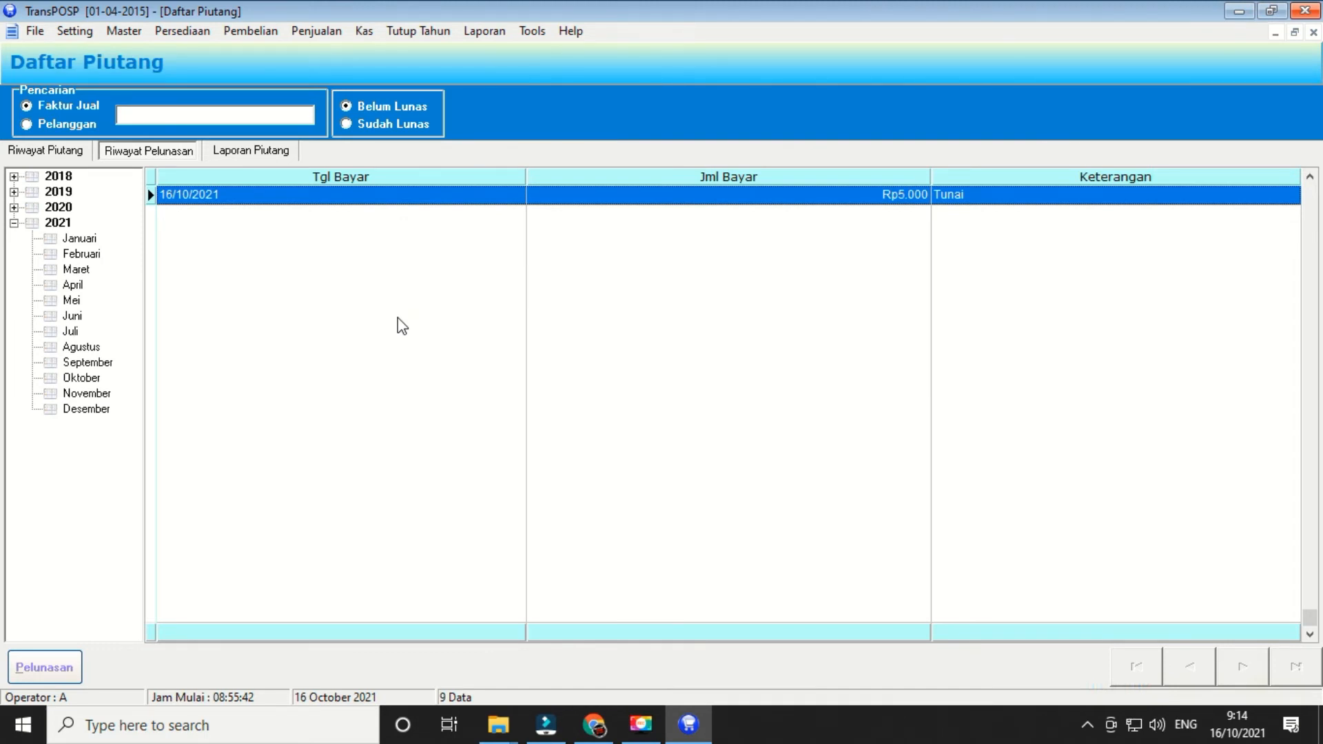
right_click(826, 194)
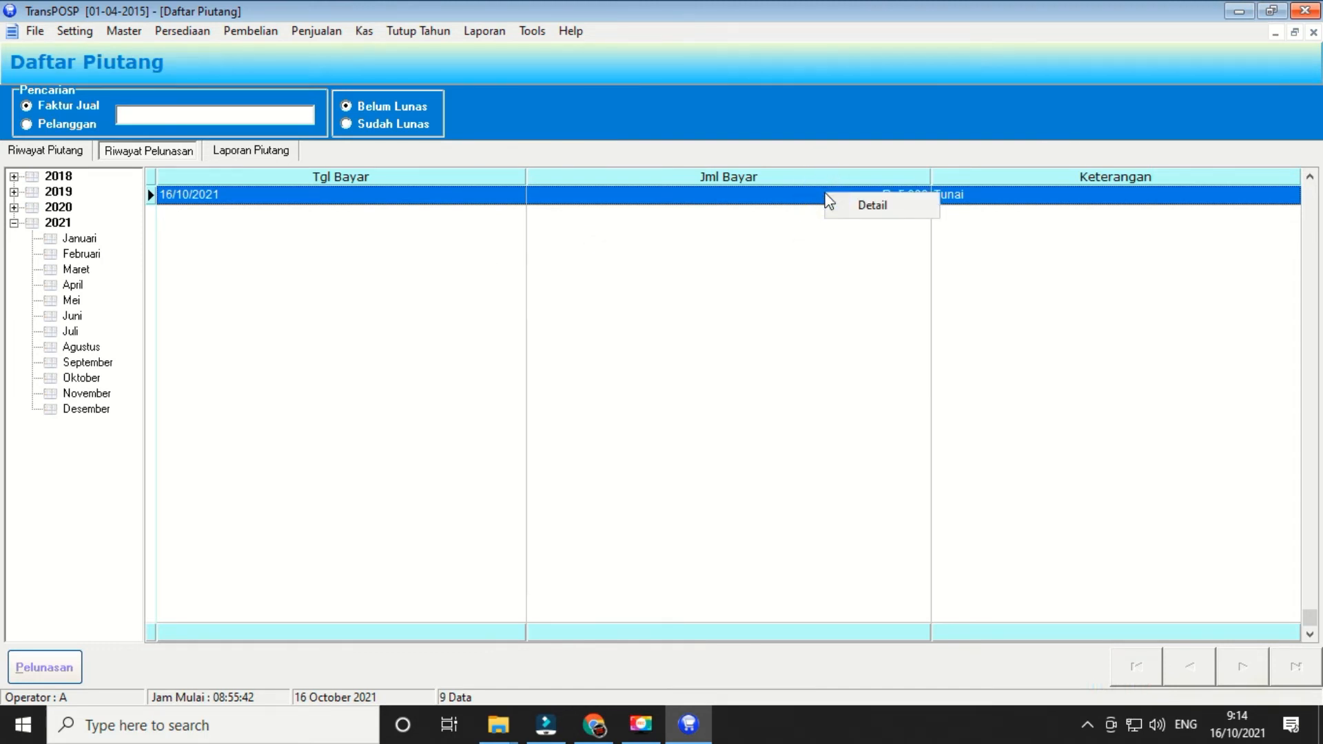
left_click(846, 204)
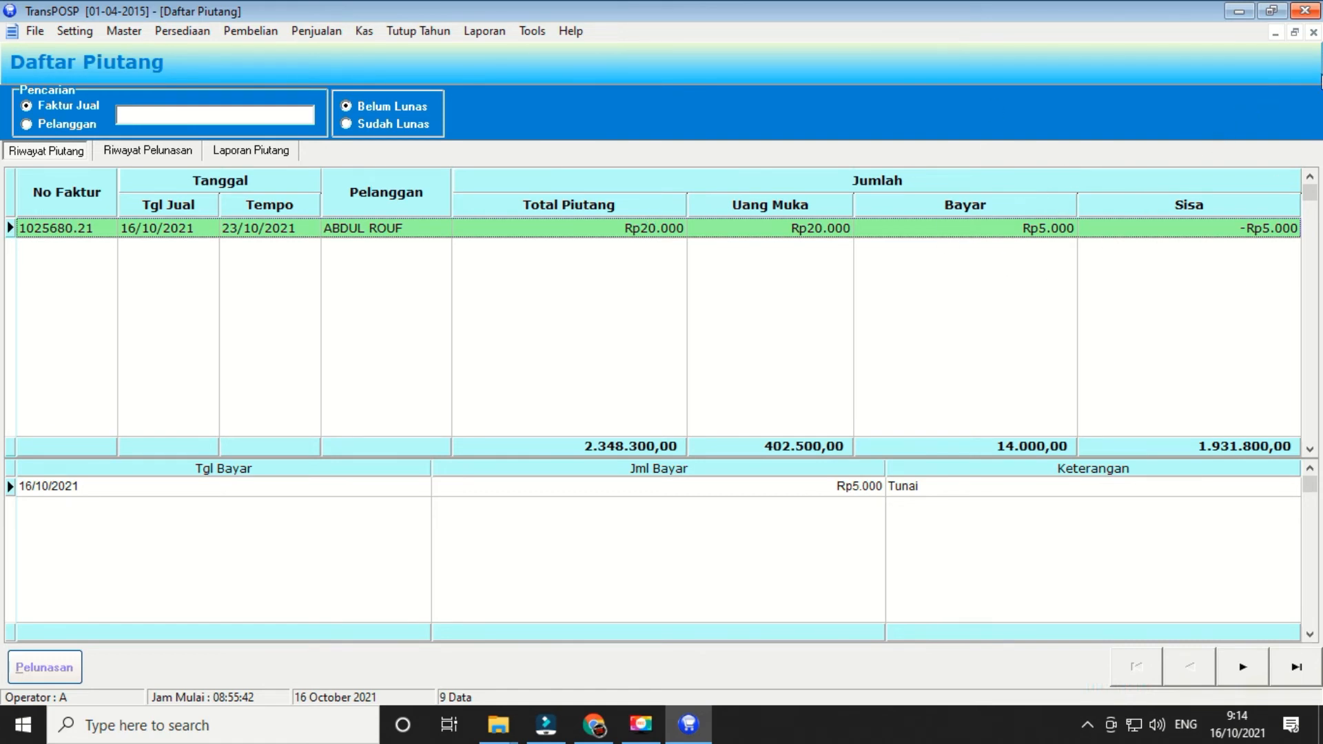
left_click(1314, 33)
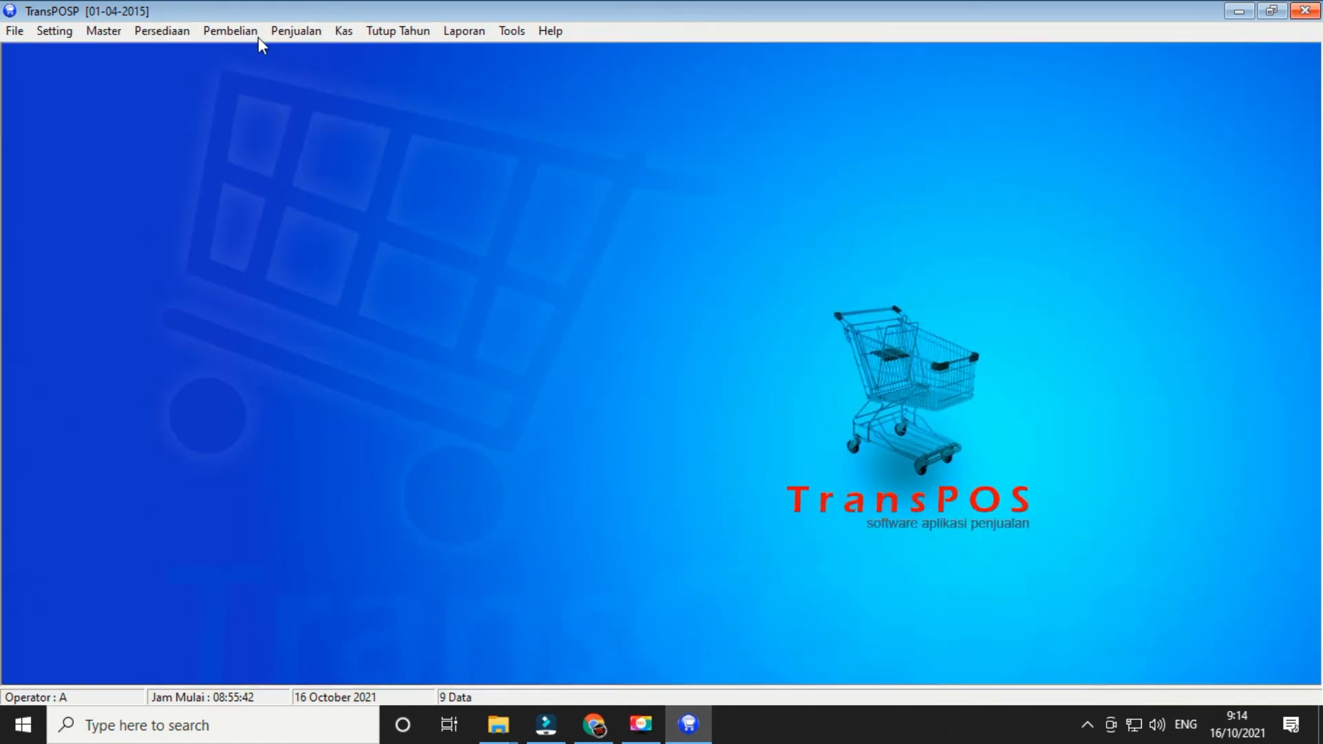
- Browse the Penjualan, Kas and Tutup Tahun menus
left_click(290, 32)
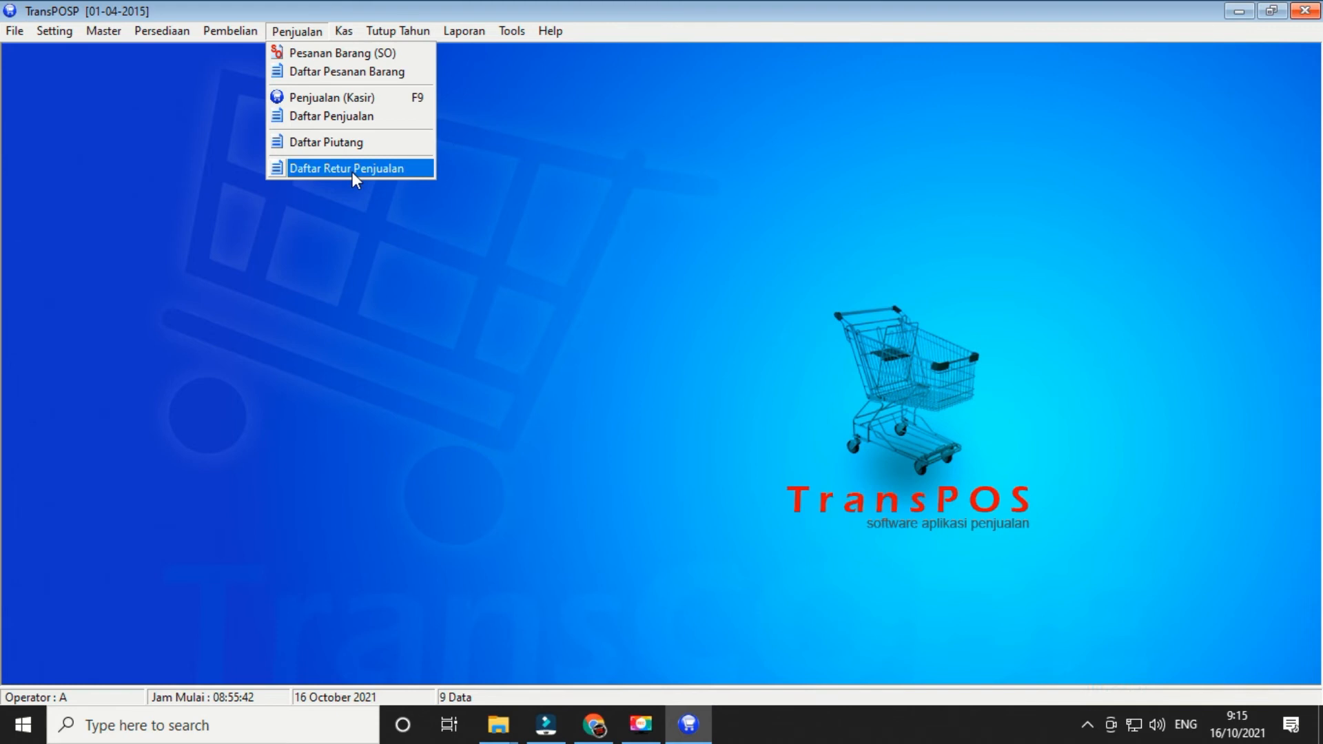
mouse_move(348, 30)
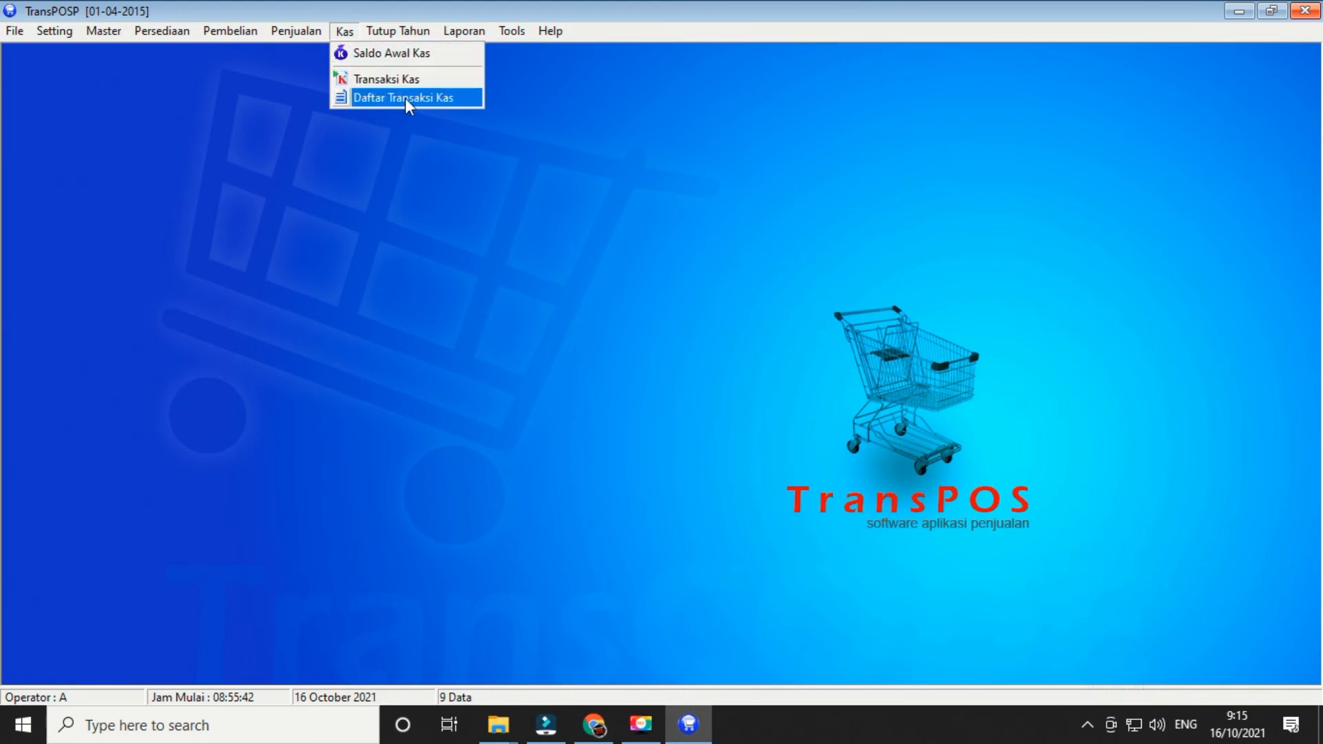
mouse_move(390, 36)
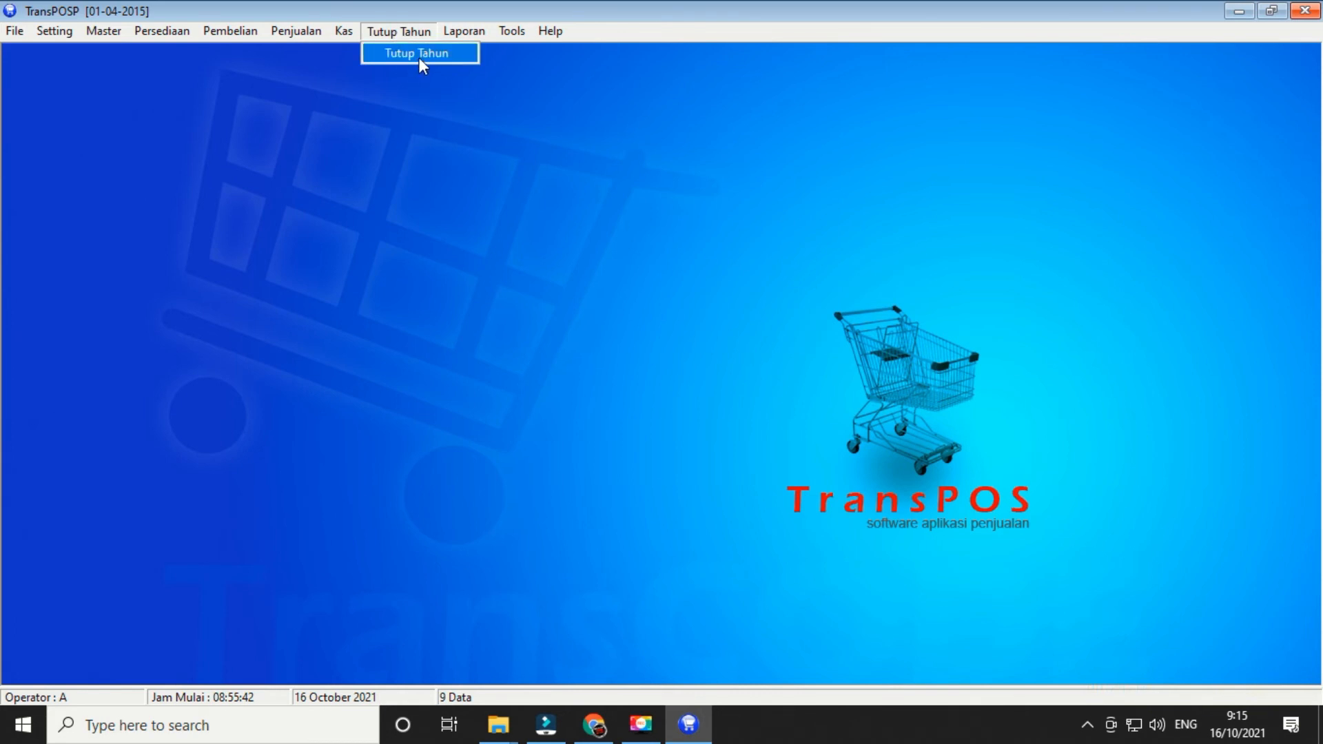
- Browse the Laporan menu's Persediaan, Pembelian and Hutang & Konsinyasi report submenus
mouse_move(462, 32)
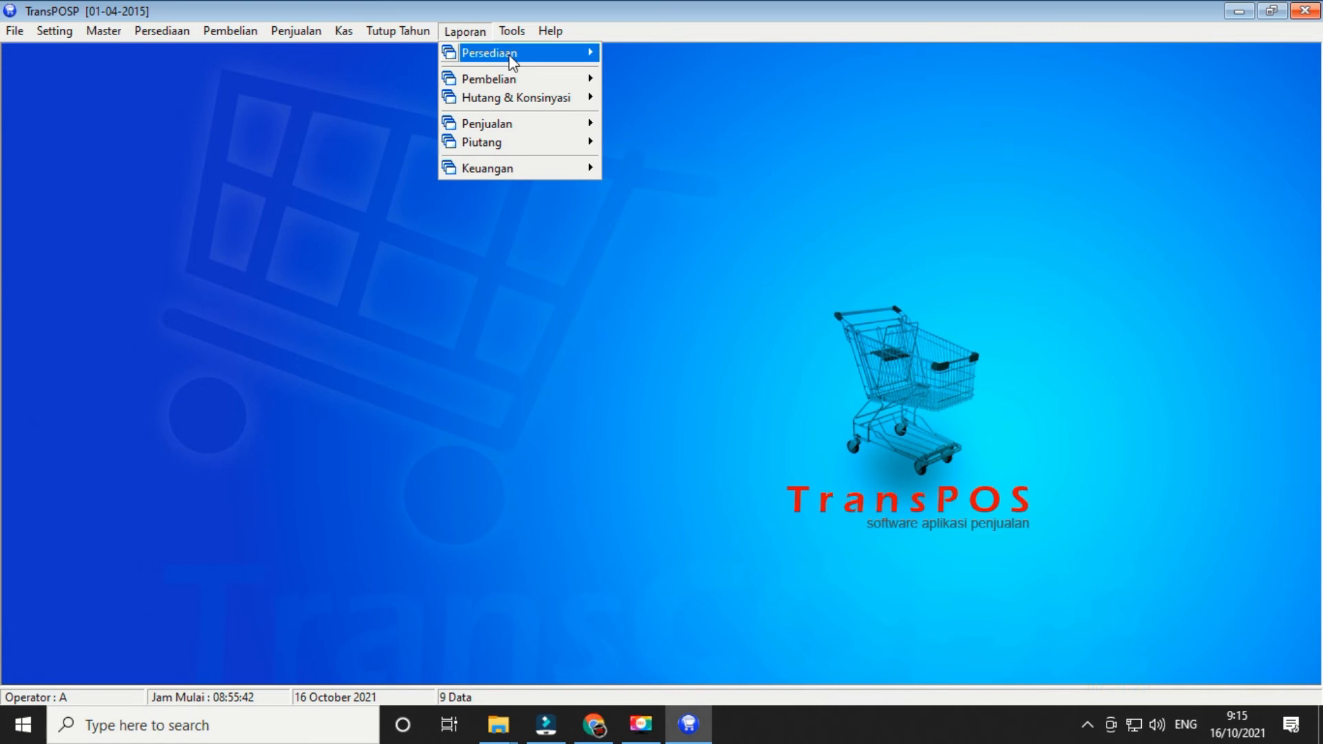
mouse_move(510, 55)
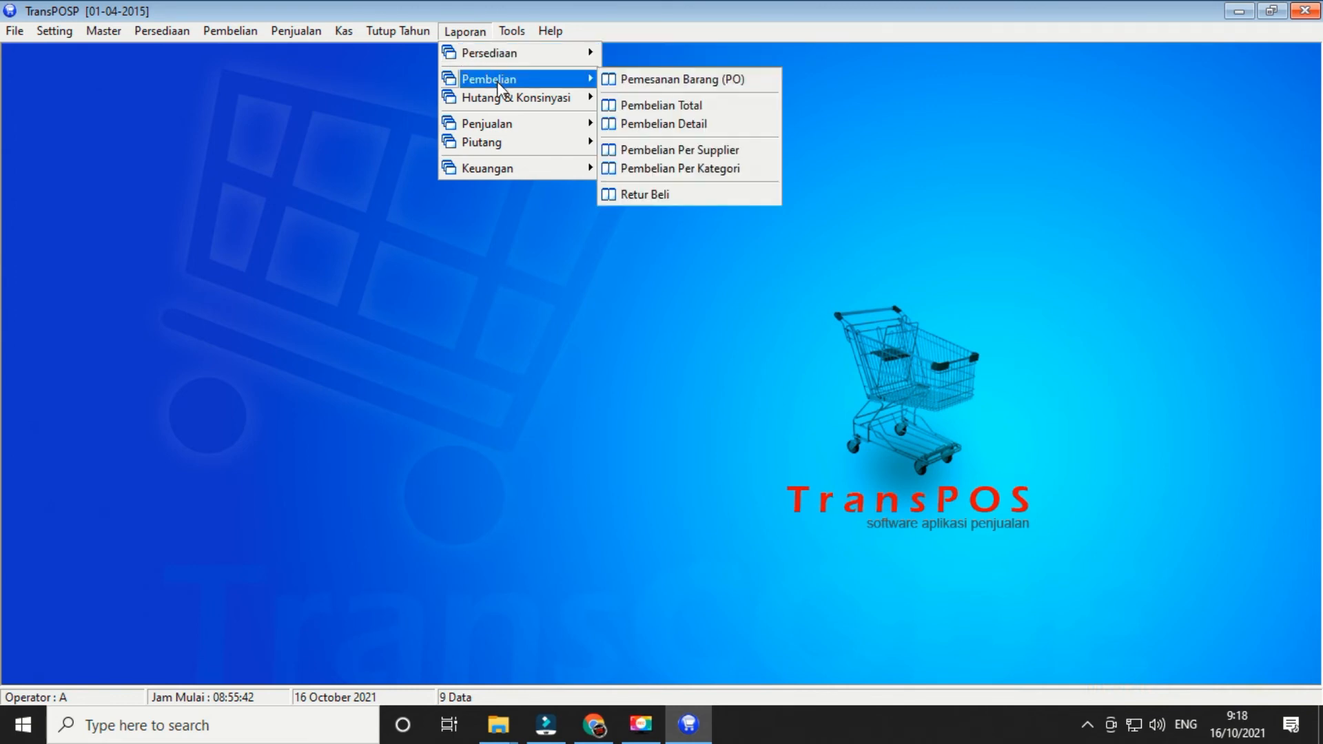
mouse_move(503, 82)
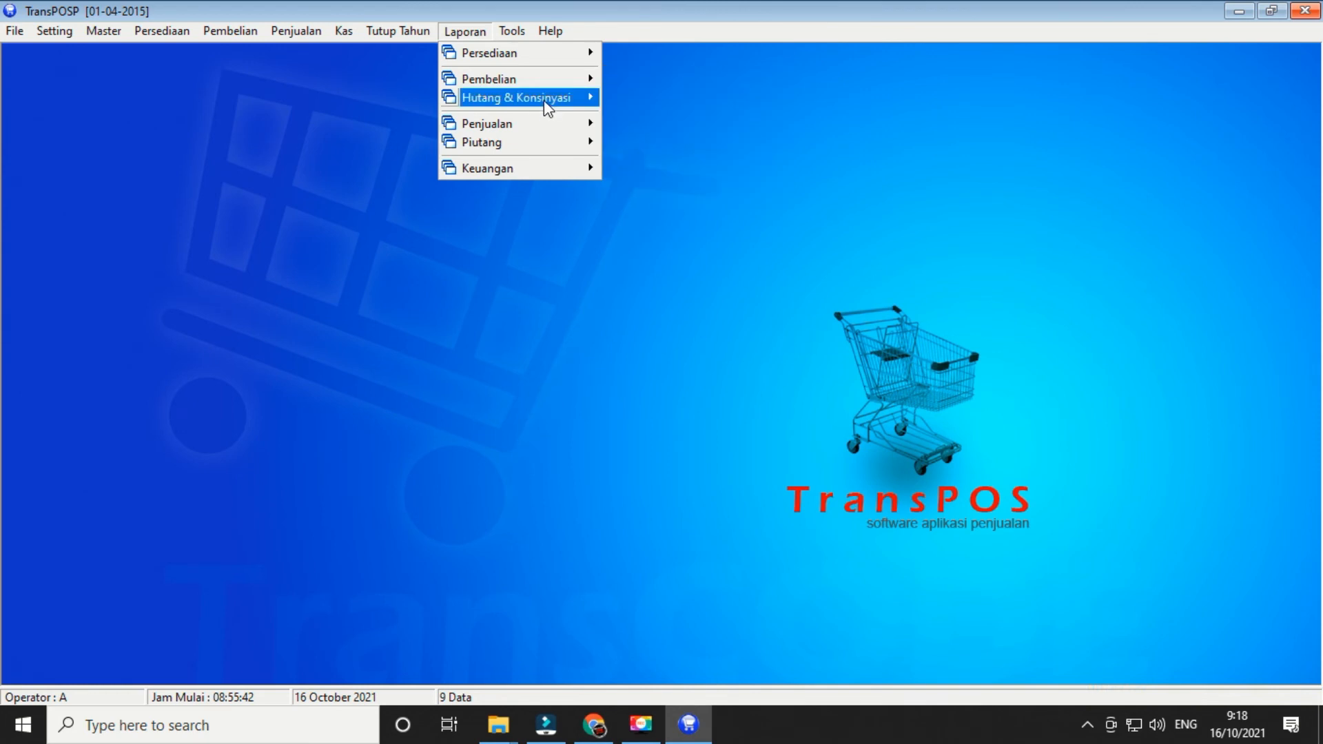
mouse_move(549, 104)
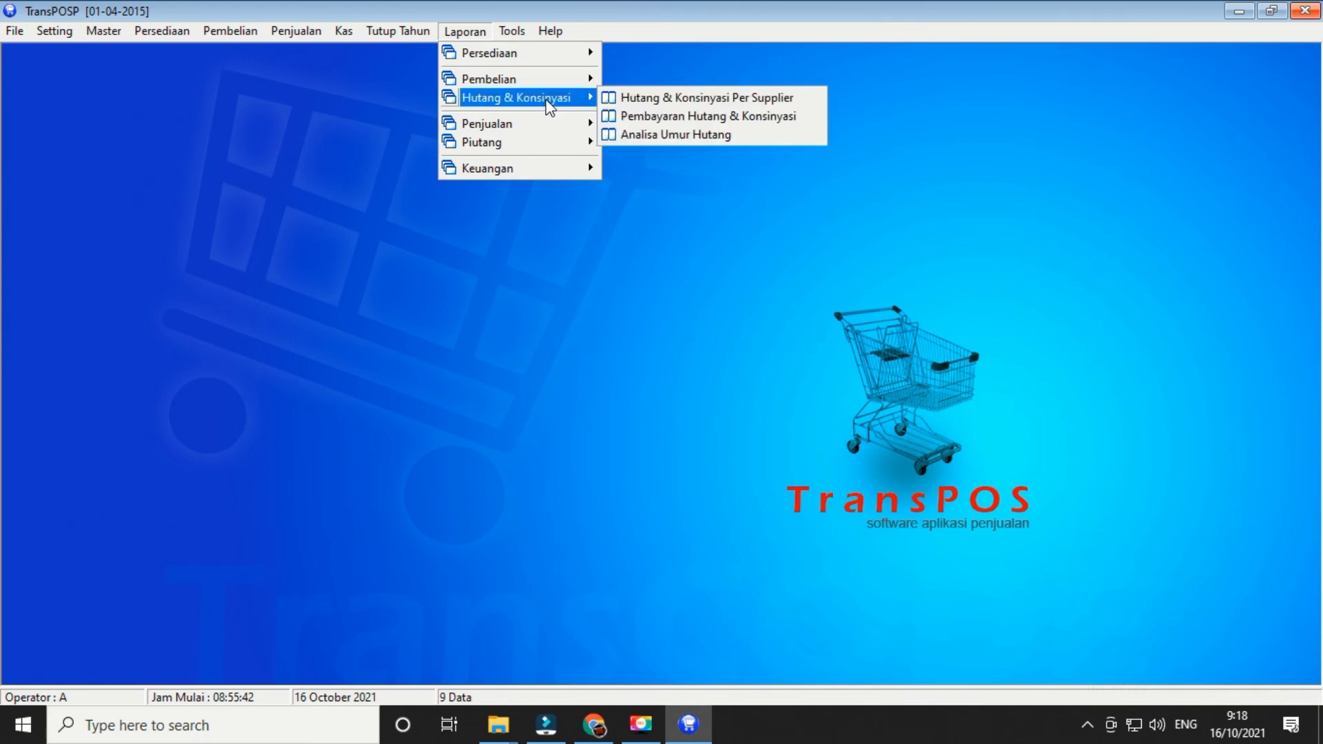
- Browse the Penjualan, Piutang and Keuangan report submenus, then the Tools menu
mouse_move(528, 130)
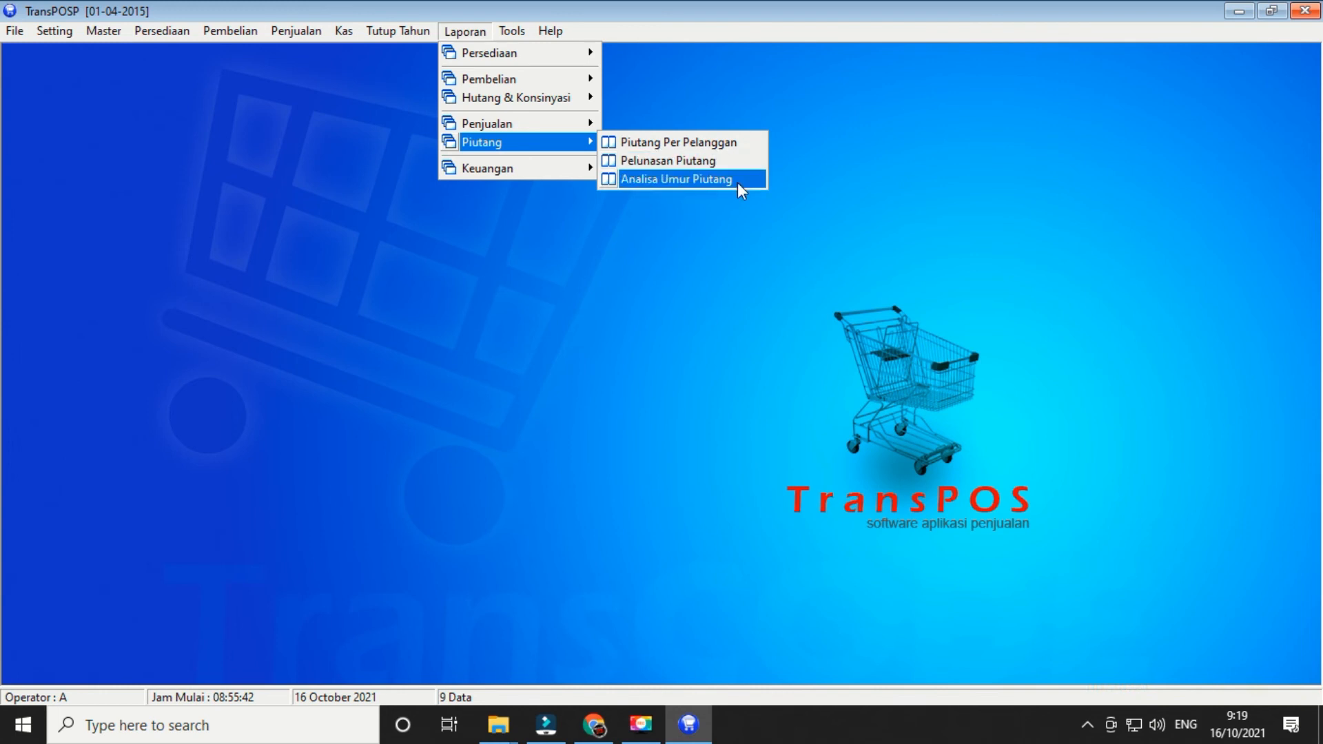
mouse_move(560, 171)
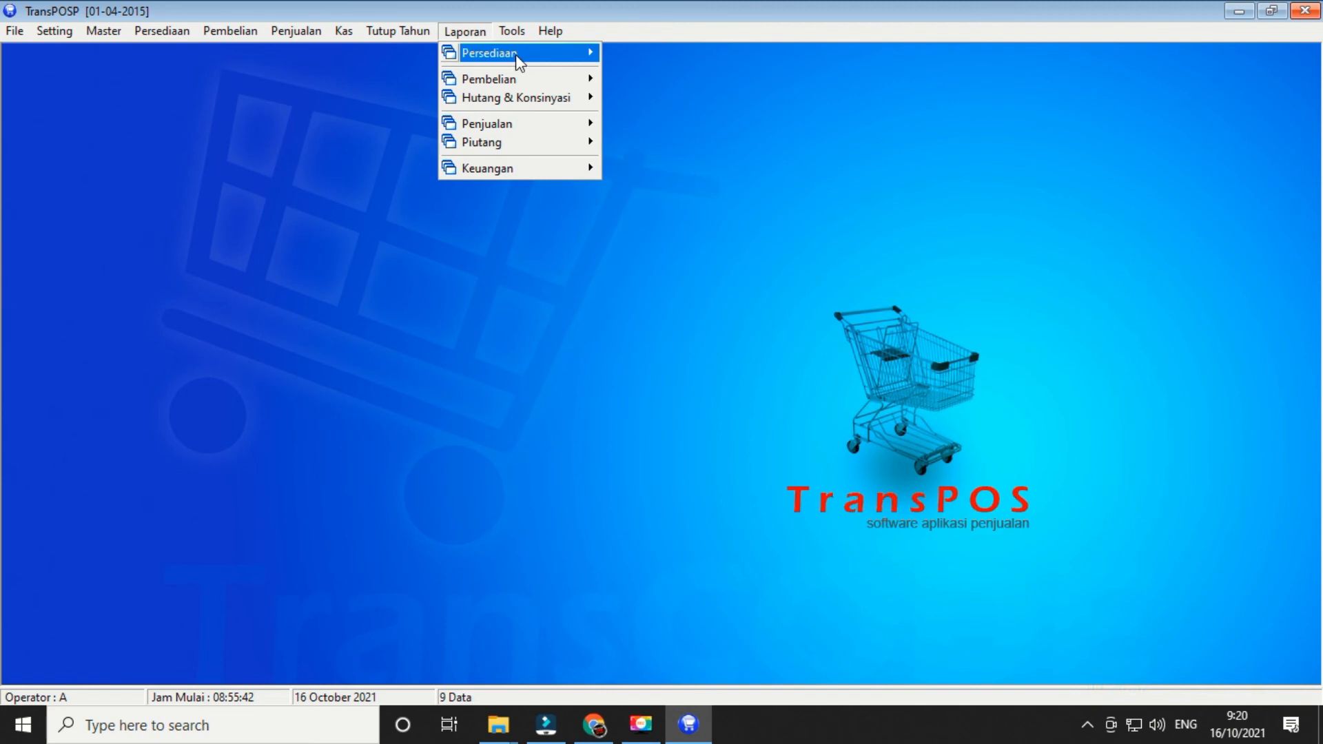
mouse_move(513, 37)
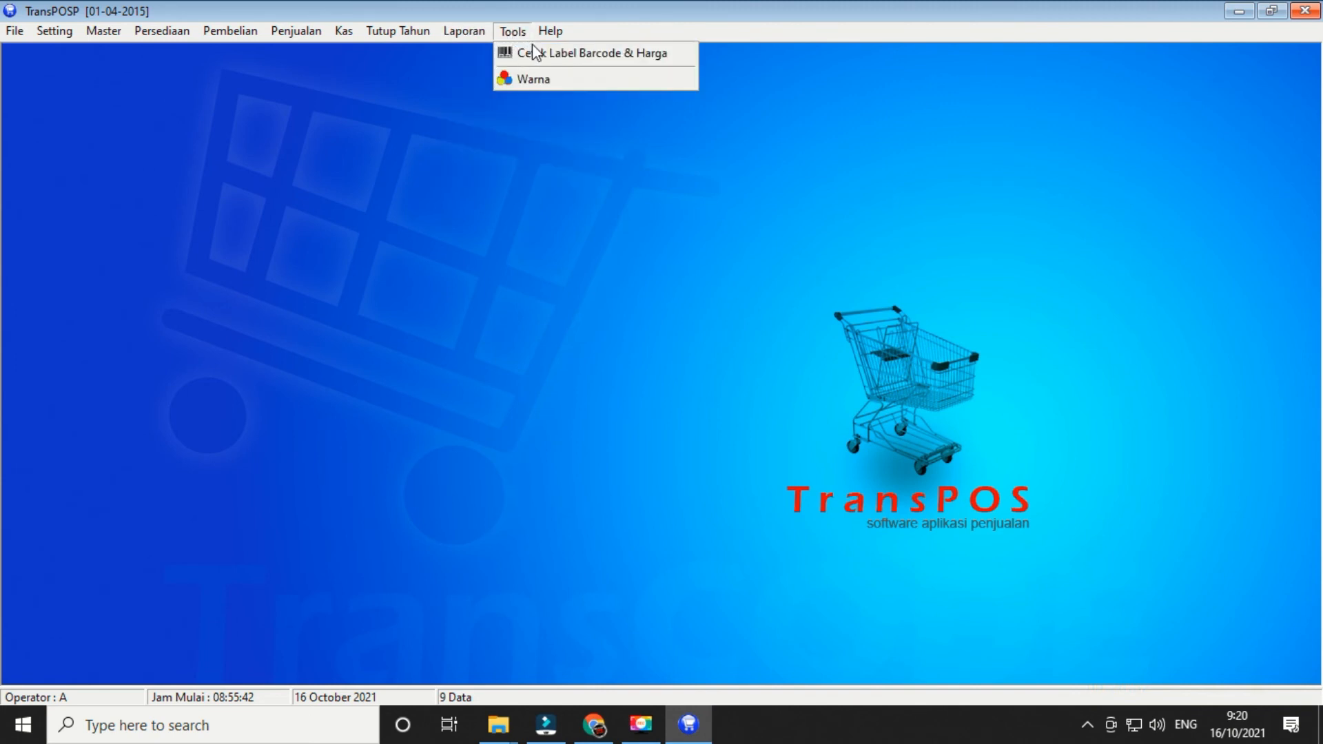
- Preview the barcode and price label printing window, switching between price and barcode labels, then close it
left_click(572, 55)
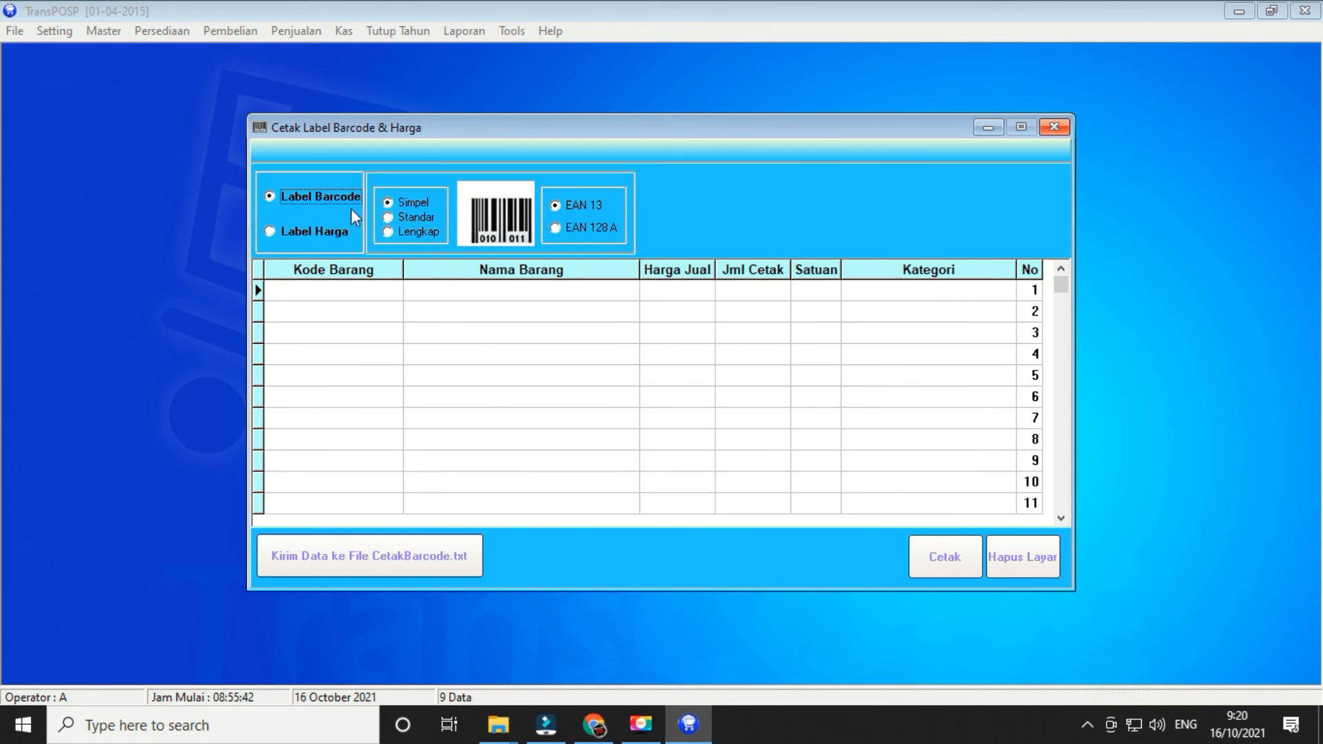
left_click(343, 232)
left_click(325, 200)
left_click(1054, 127)
left_click(633, 411)
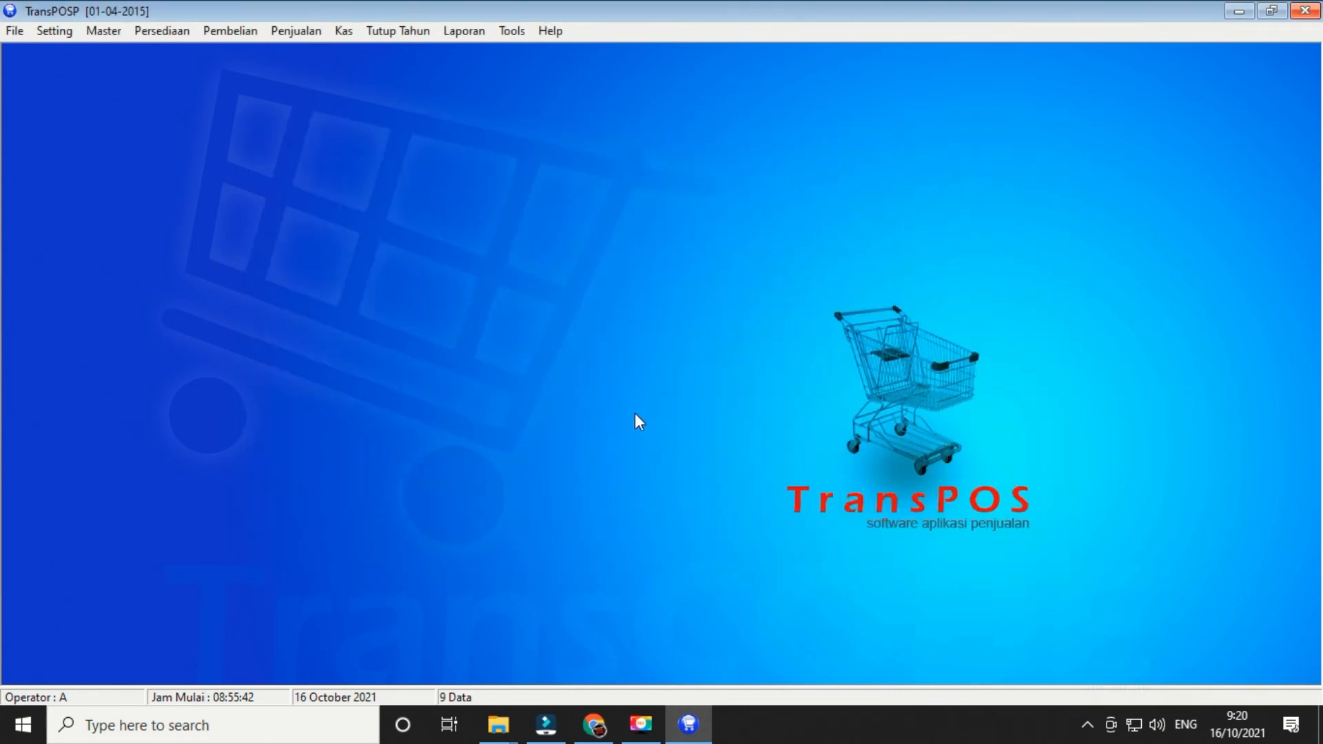
- In Tools > Warna, try Style TC 1, then set the colour theme to orange
left_click(511, 34)
left_click(524, 83)
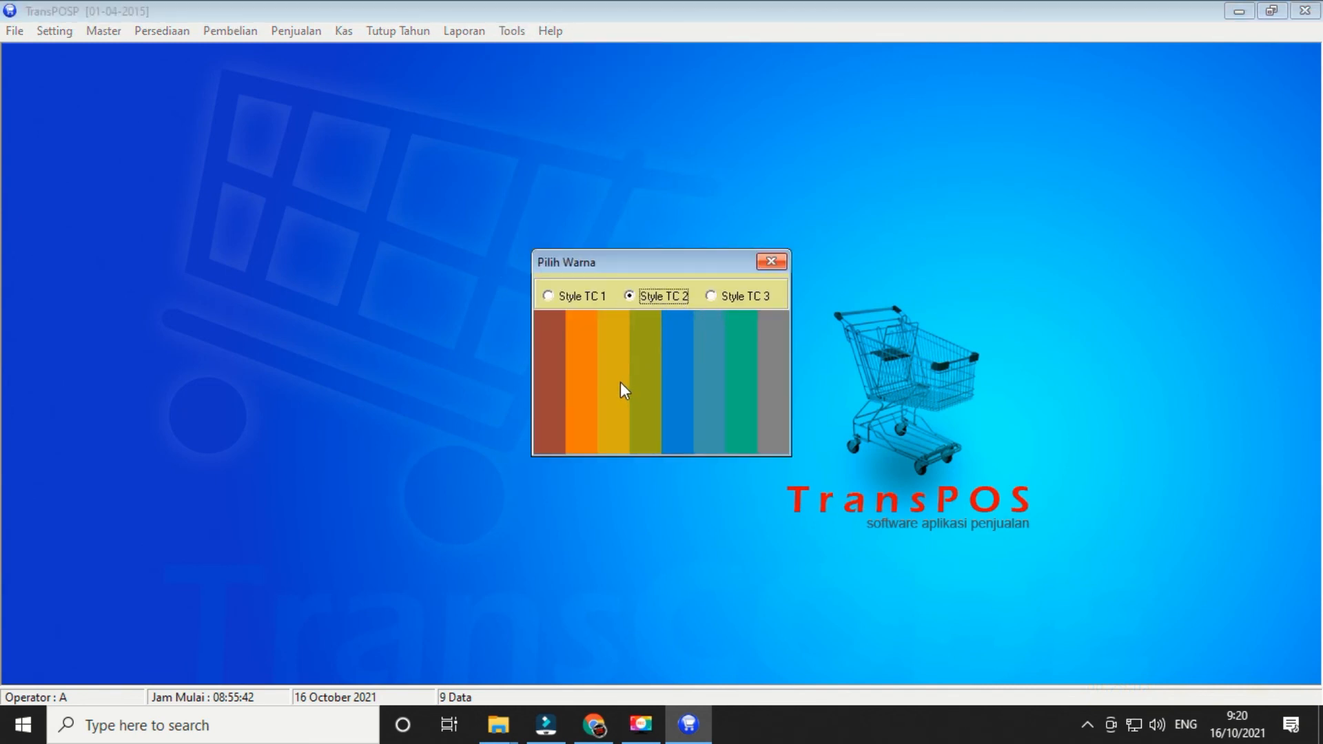
left_click(548, 297)
left_click(582, 347)
left_click(769, 266)
- Check the orange theme on the sales cashier screen, then close it
left_click(295, 33)
left_click(308, 73)
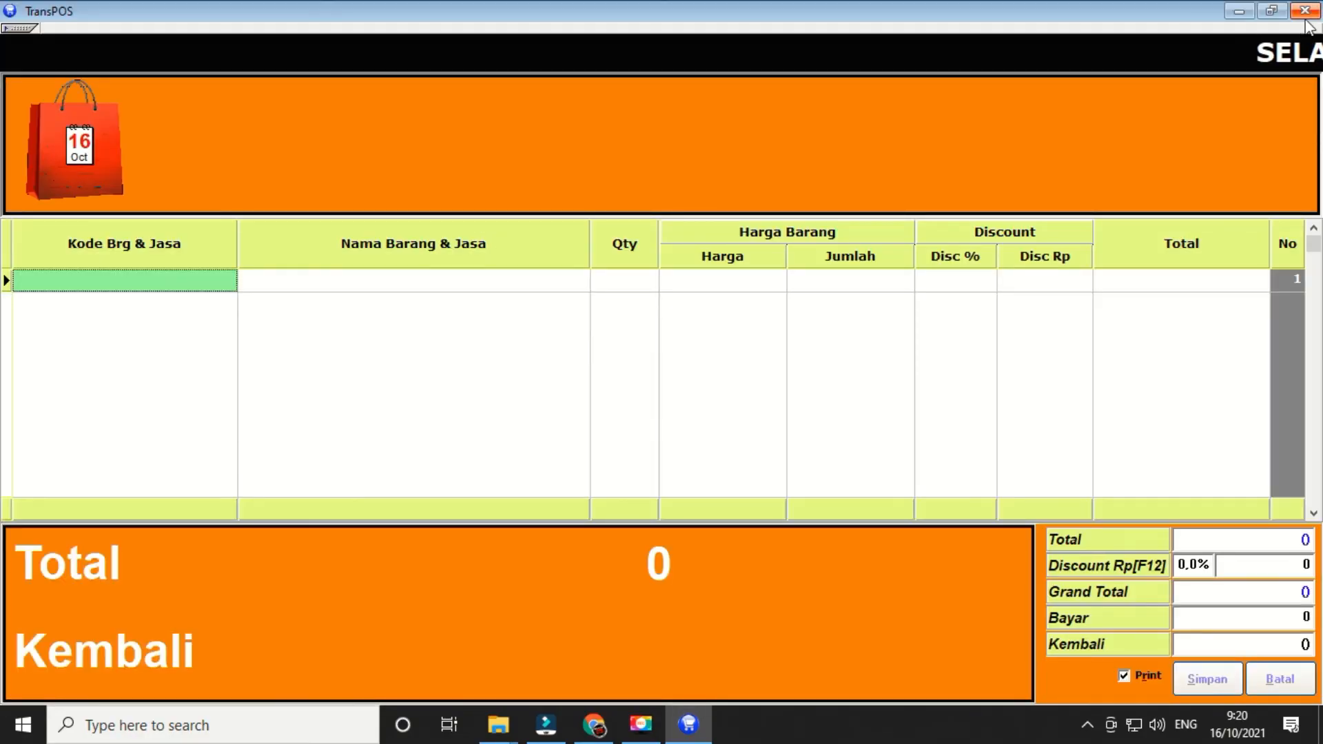
left_click(1304, 11)
left_click(614, 407)
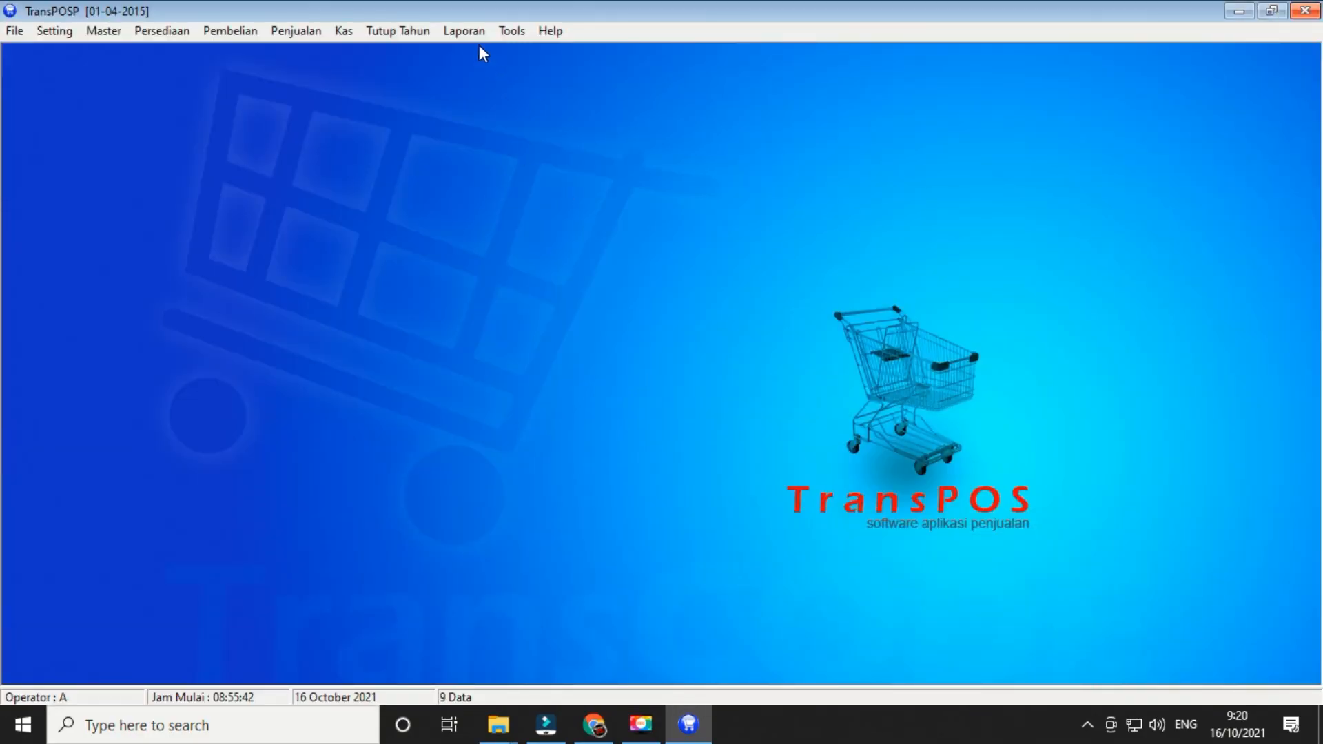
- Reselect the Style TC 2 colour style, then open the TransPOS manual from Help > Panduan
left_click(496, 31)
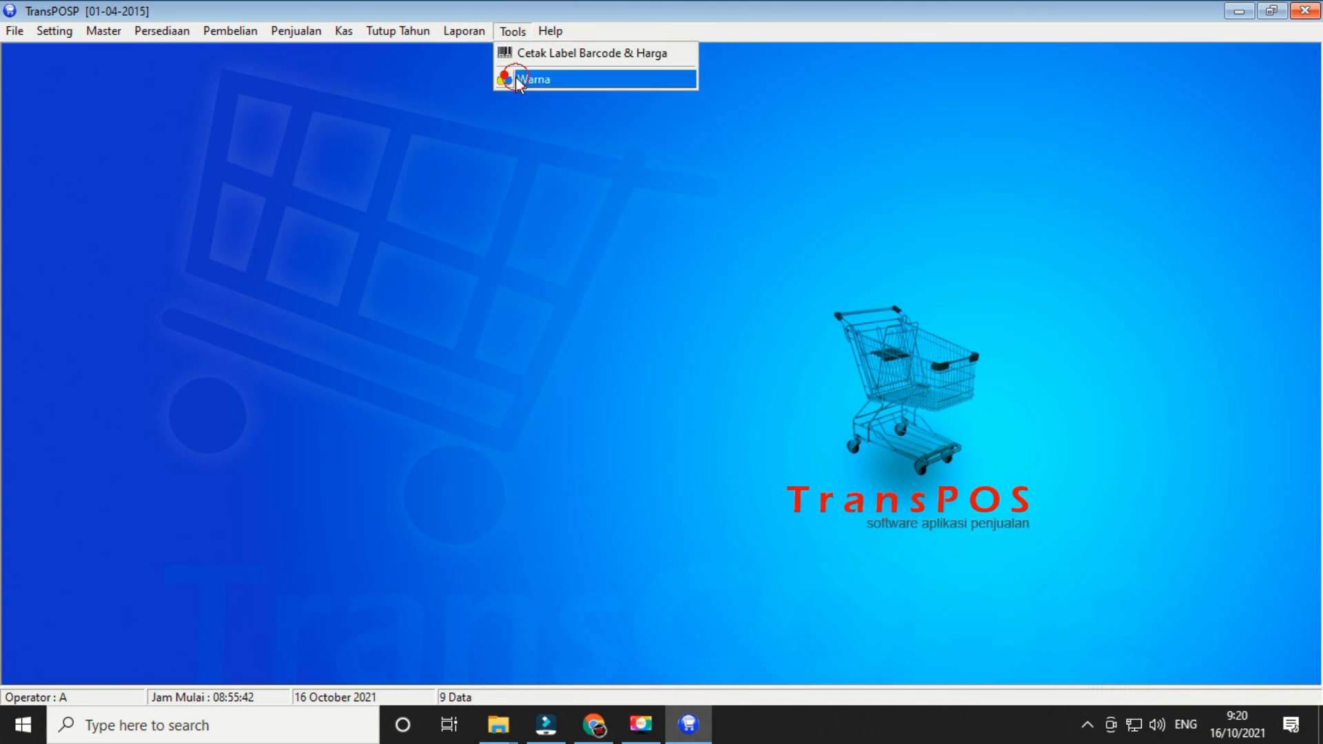
left_click(541, 80)
left_click(659, 296)
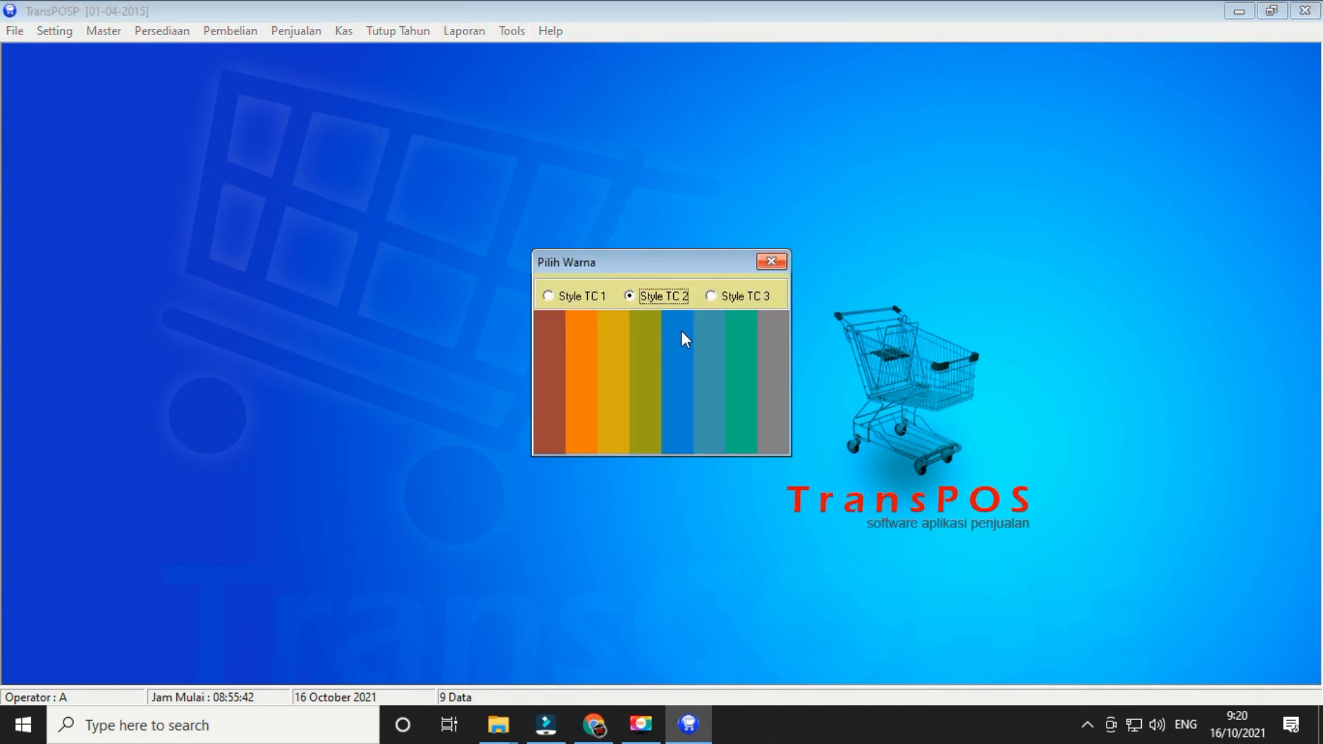
left_click(772, 261)
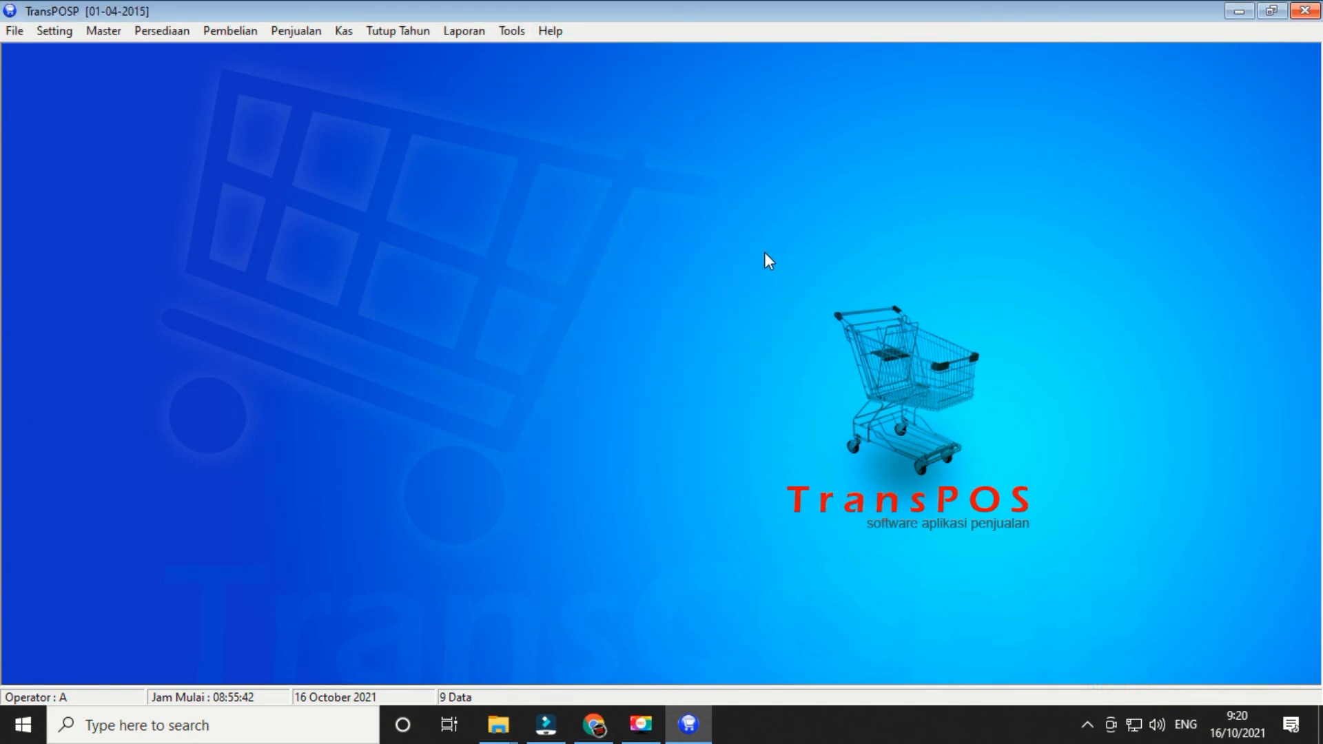
left_click(548, 30)
left_click(566, 52)
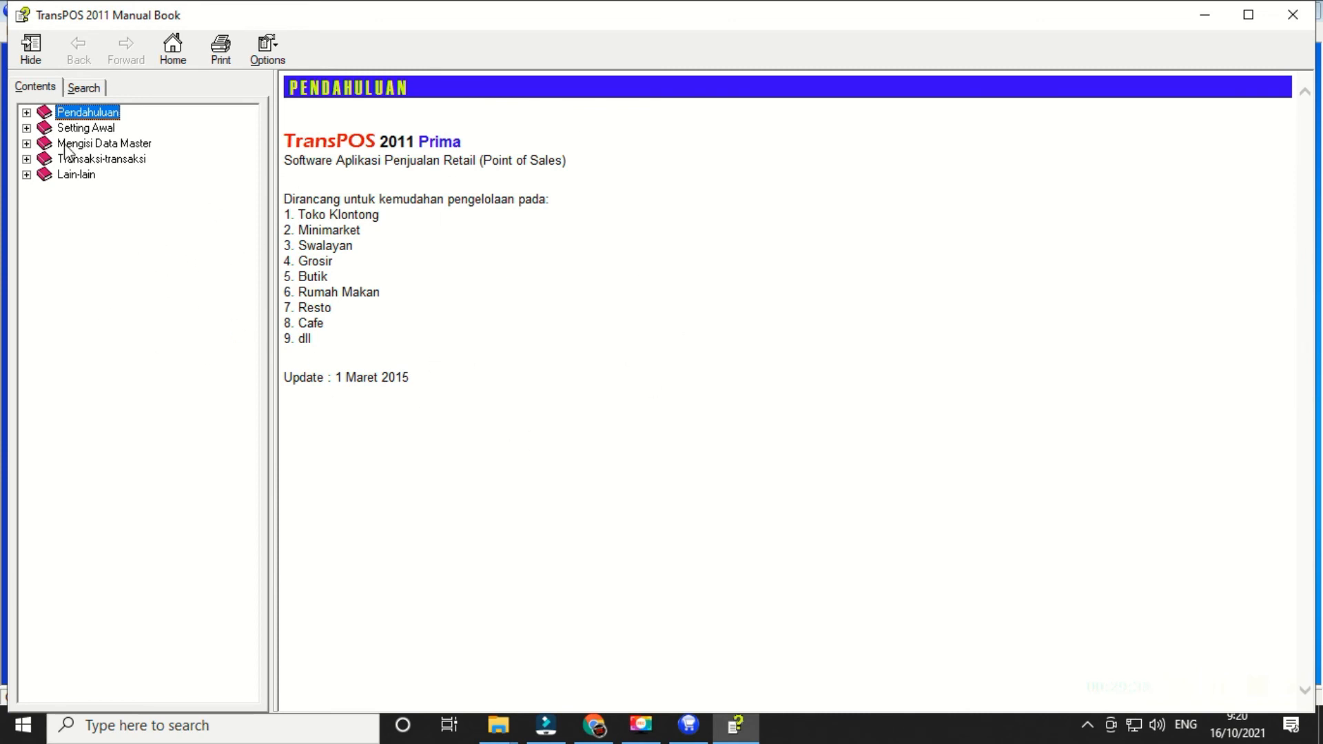
left_click(26, 112)
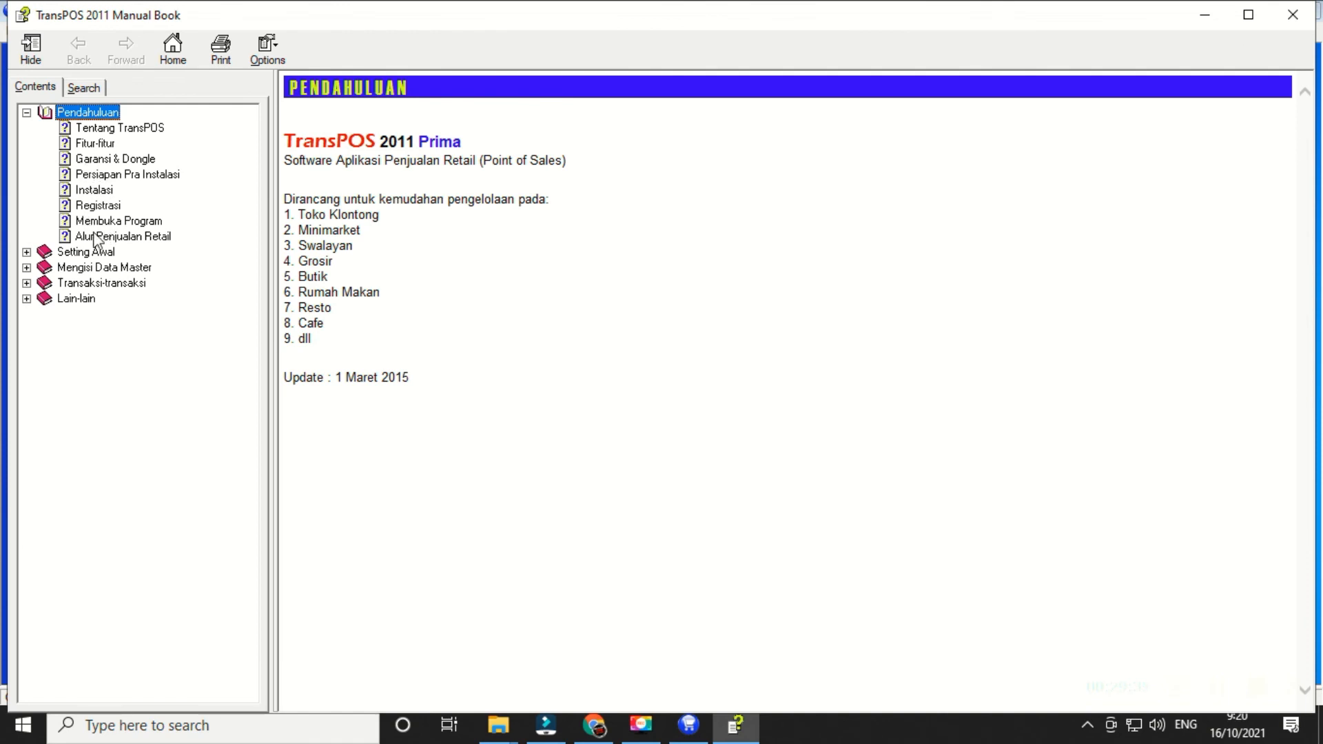
left_click(26, 253)
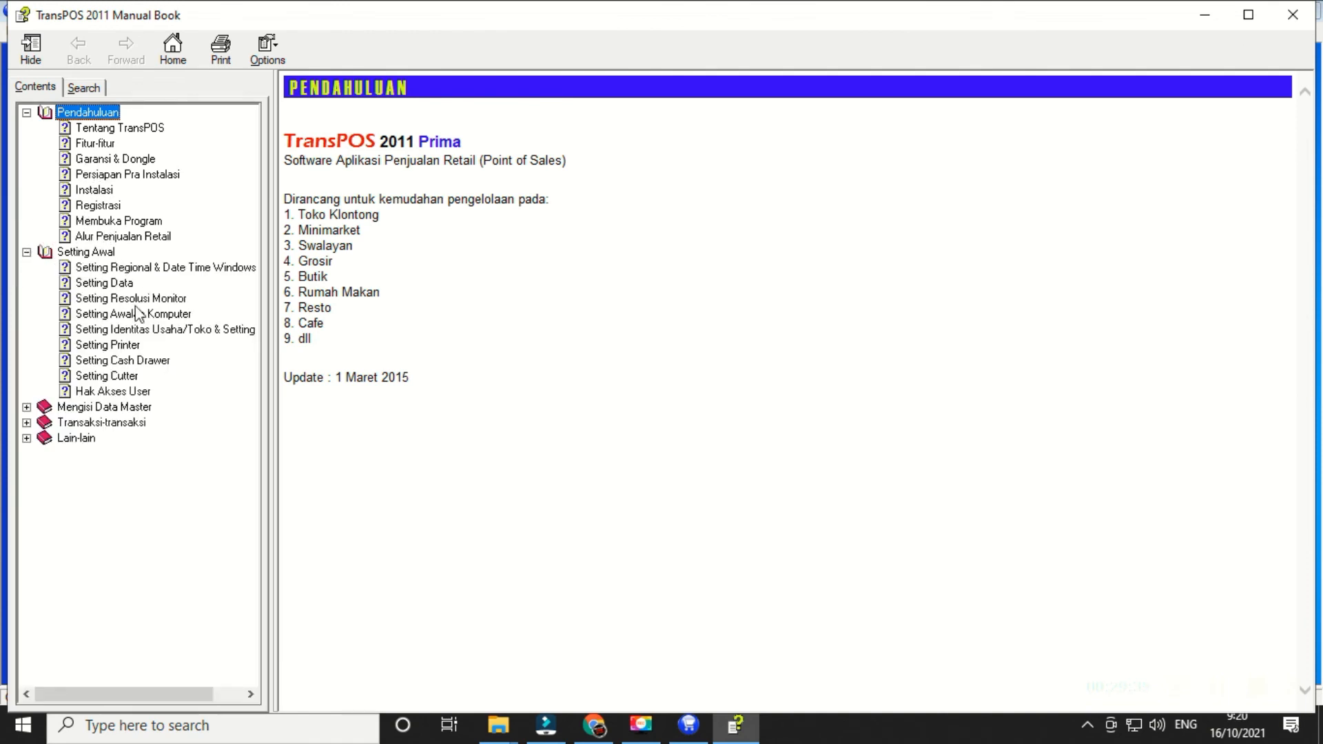
left_click(26, 408)
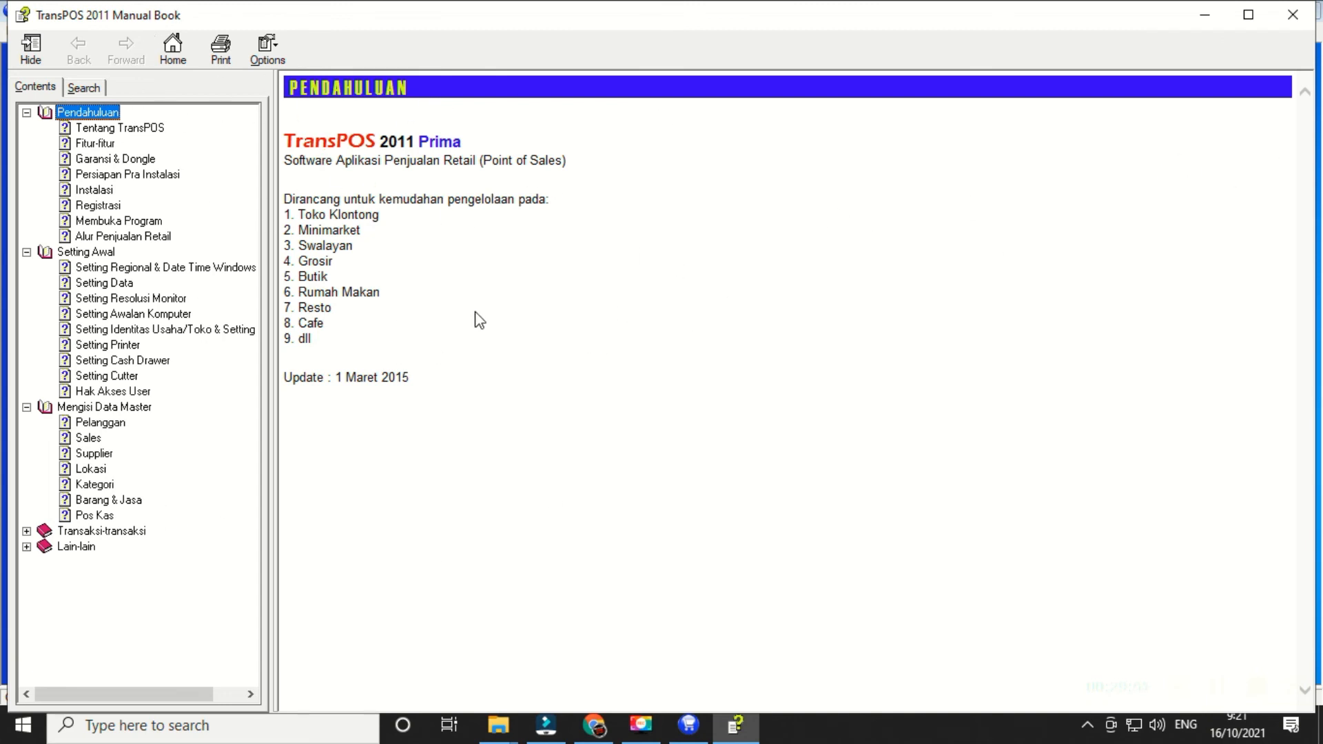
left_click(1294, 21)
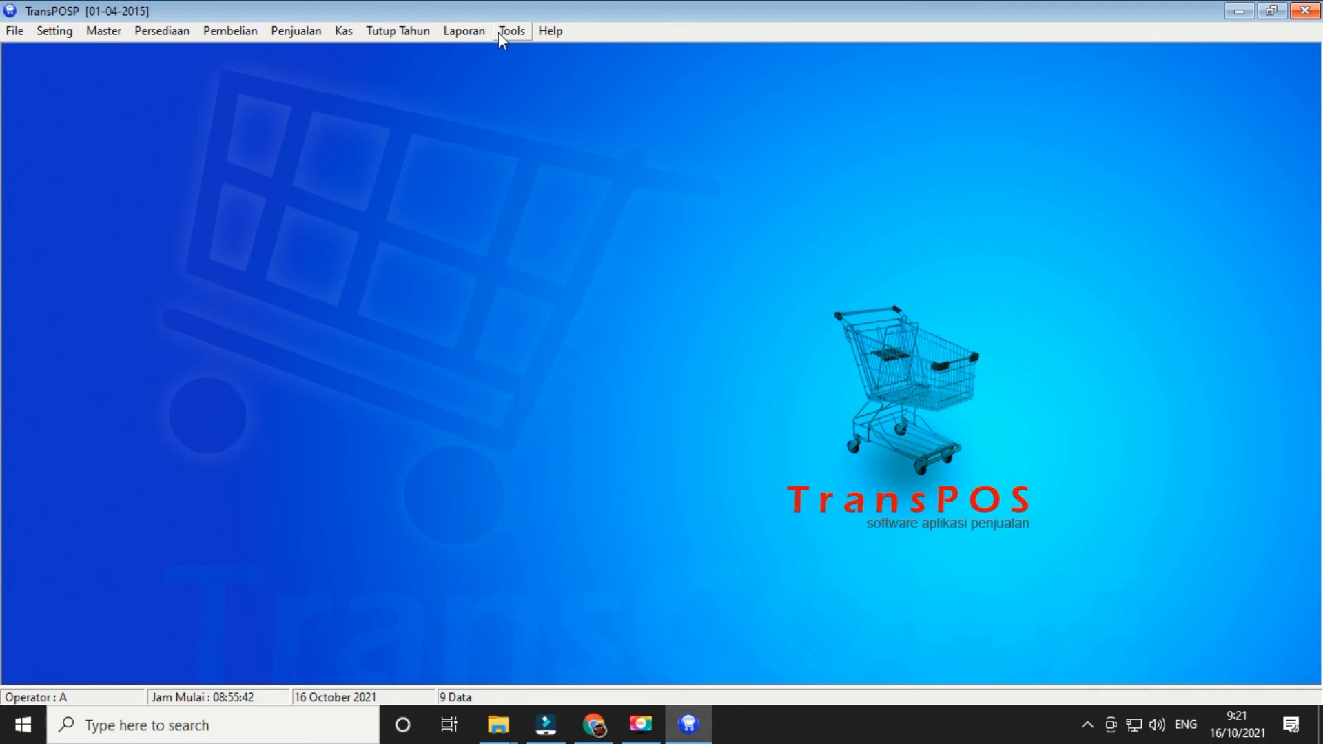
left_click(548, 35)
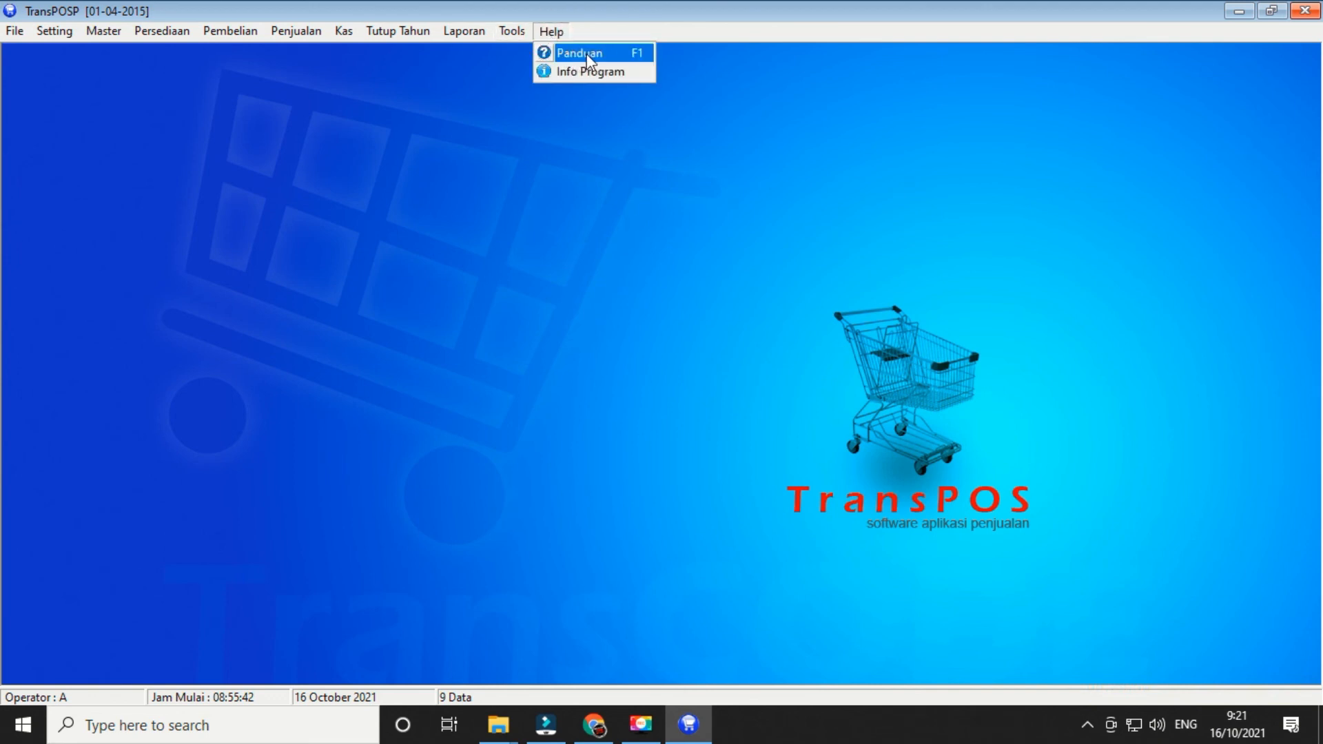
mouse_move(513, 31)
left_click(493, 369)
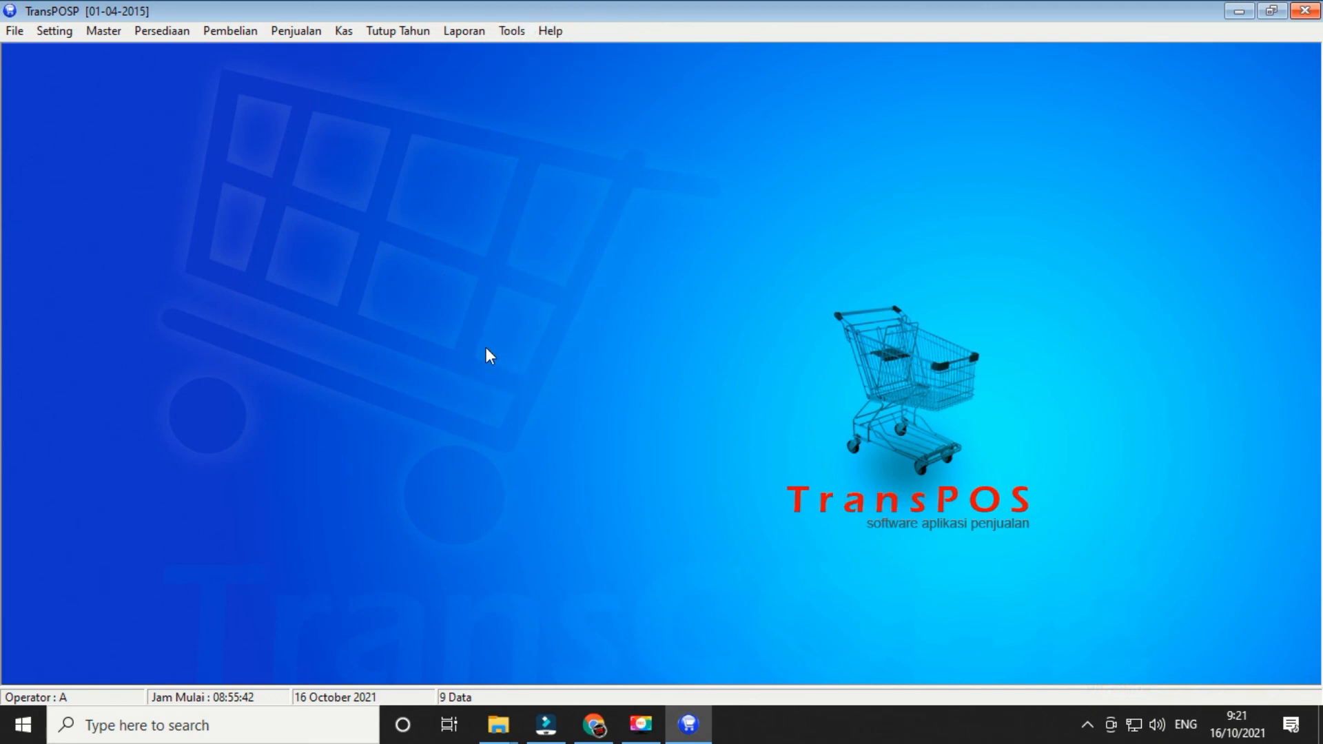